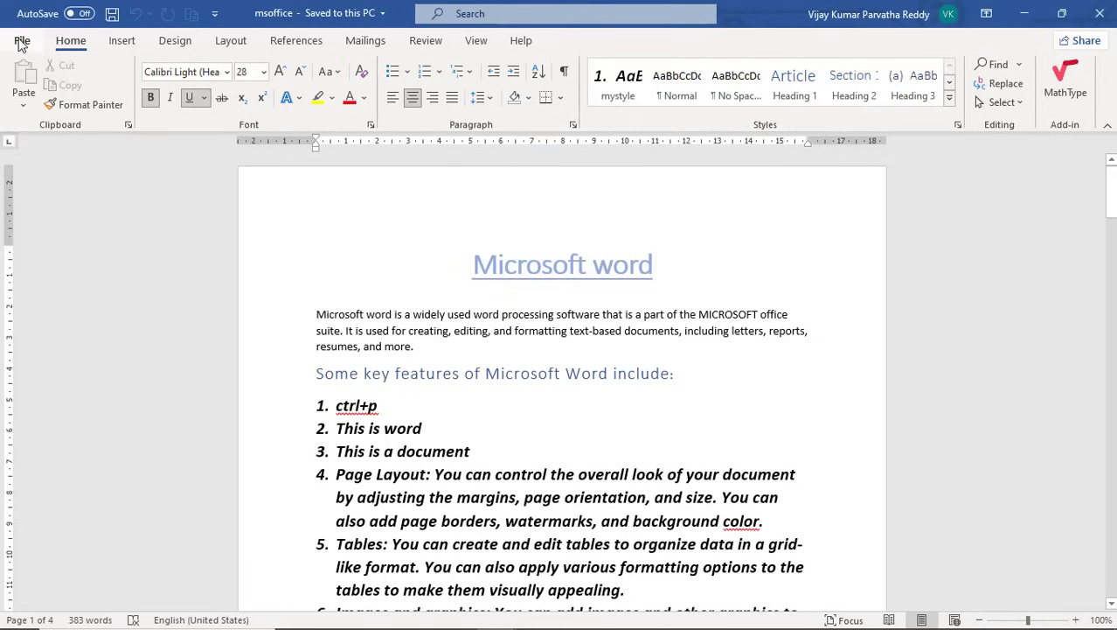
Create a new blank document and set its paper size to Legal, 21.59 cm x 35.56 cm.
left_click(21, 41)
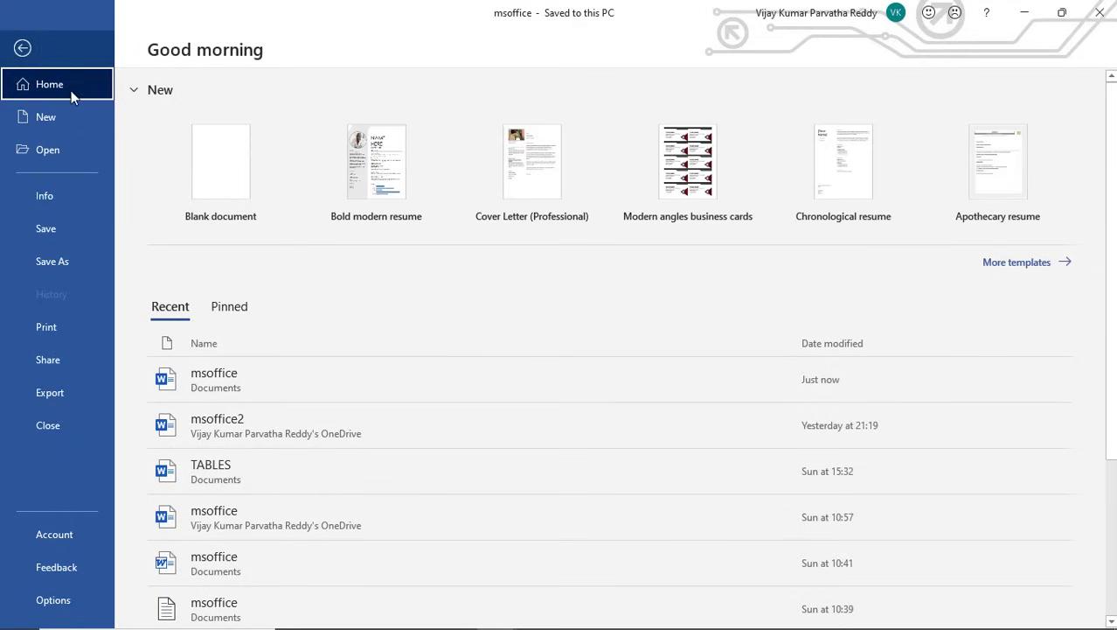
left_click(220, 180)
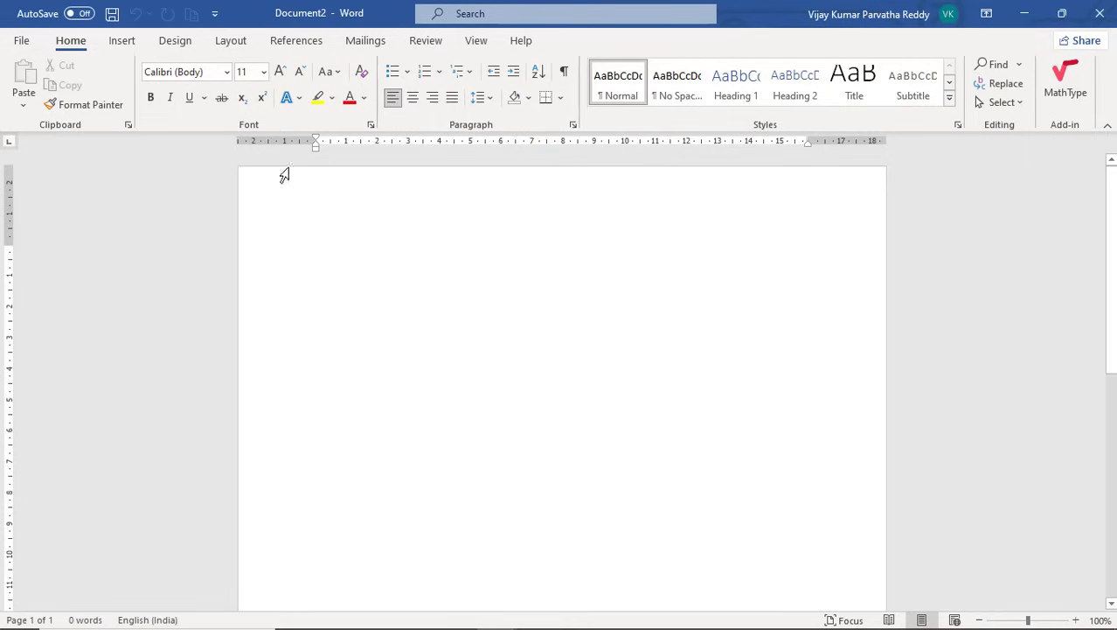
left_click(232, 41)
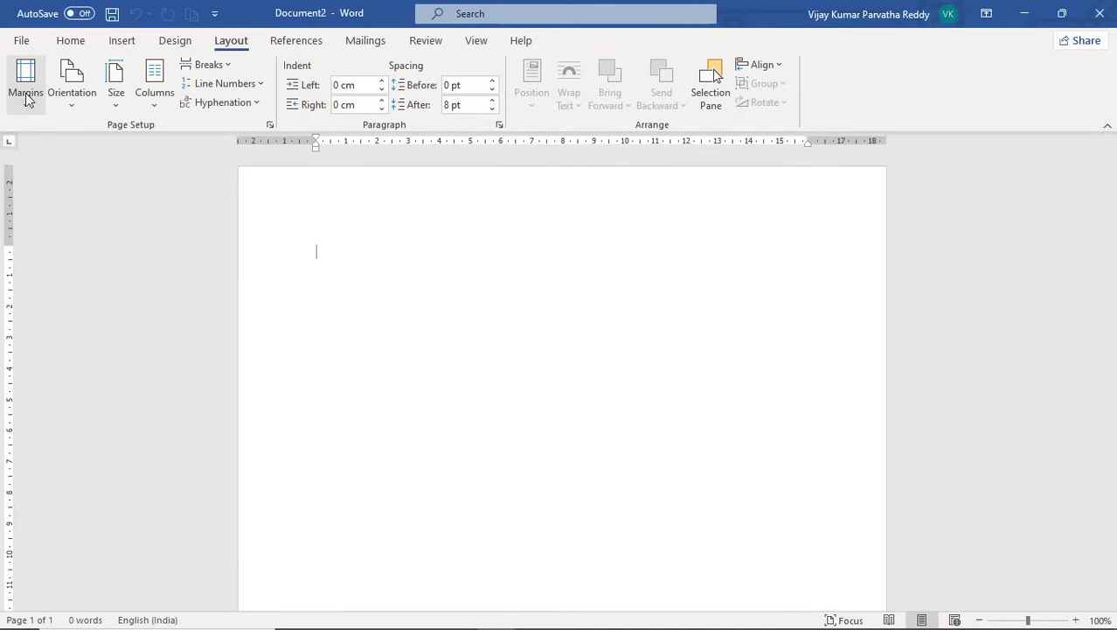
left_click(116, 107)
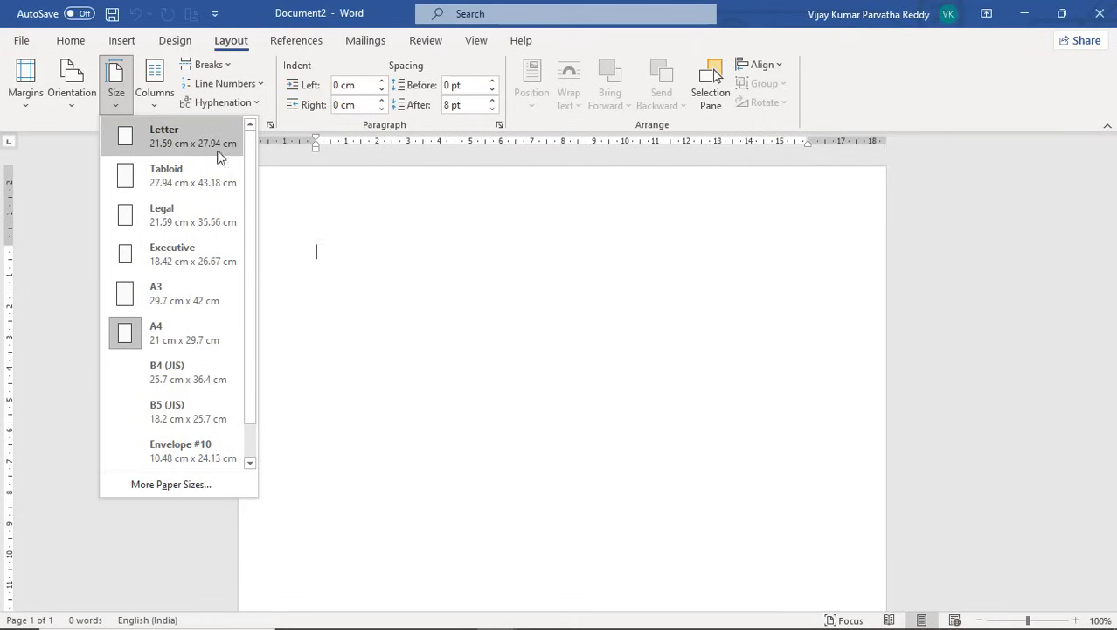
left_click(173, 224)
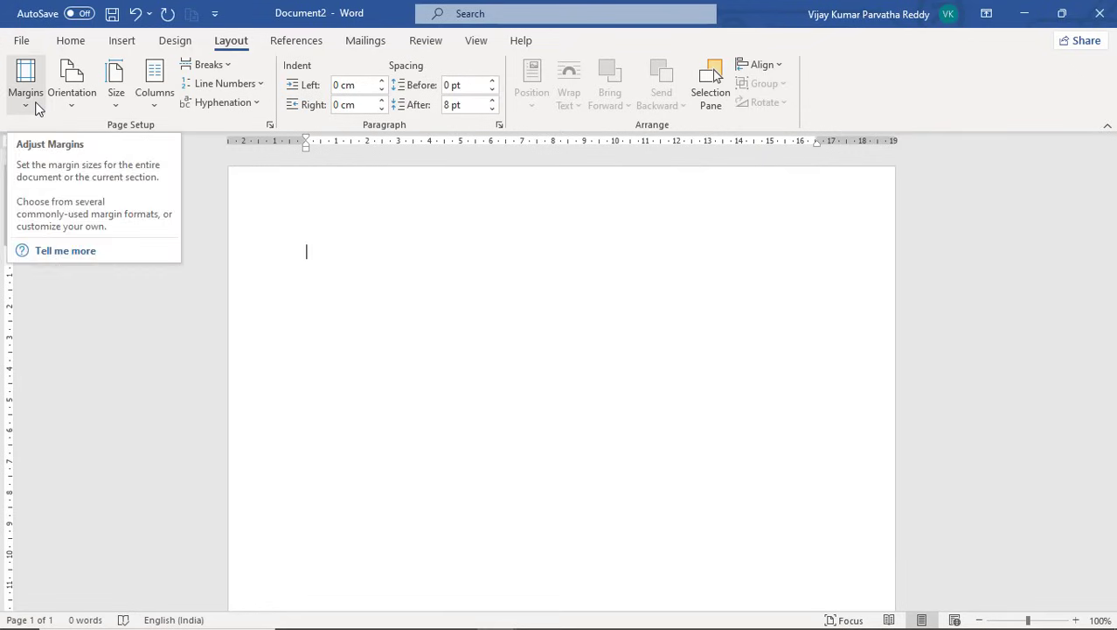
Set the document's paper size to A3, 29.7 cm x 42 cm.
left_click(115, 96)
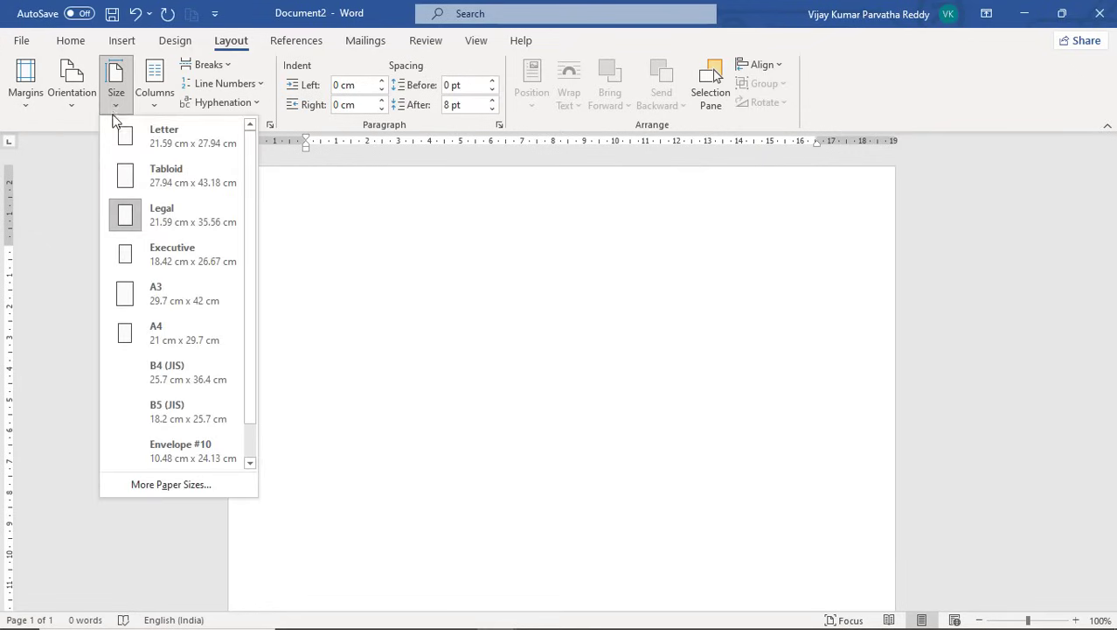
left_click(194, 298)
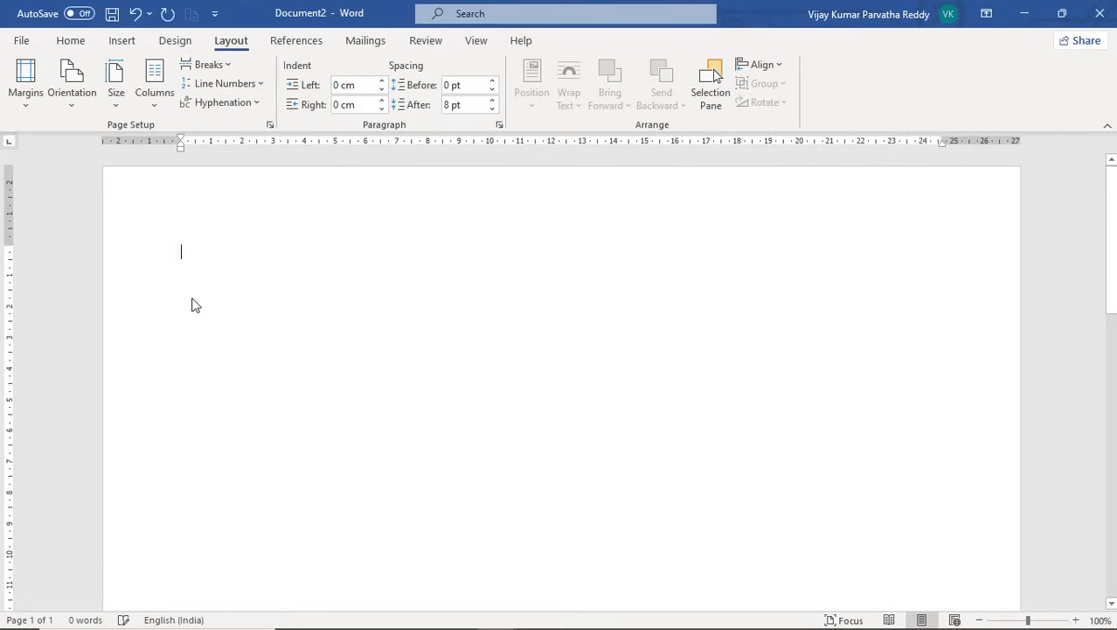
scroll(341, 282, "down", 15)
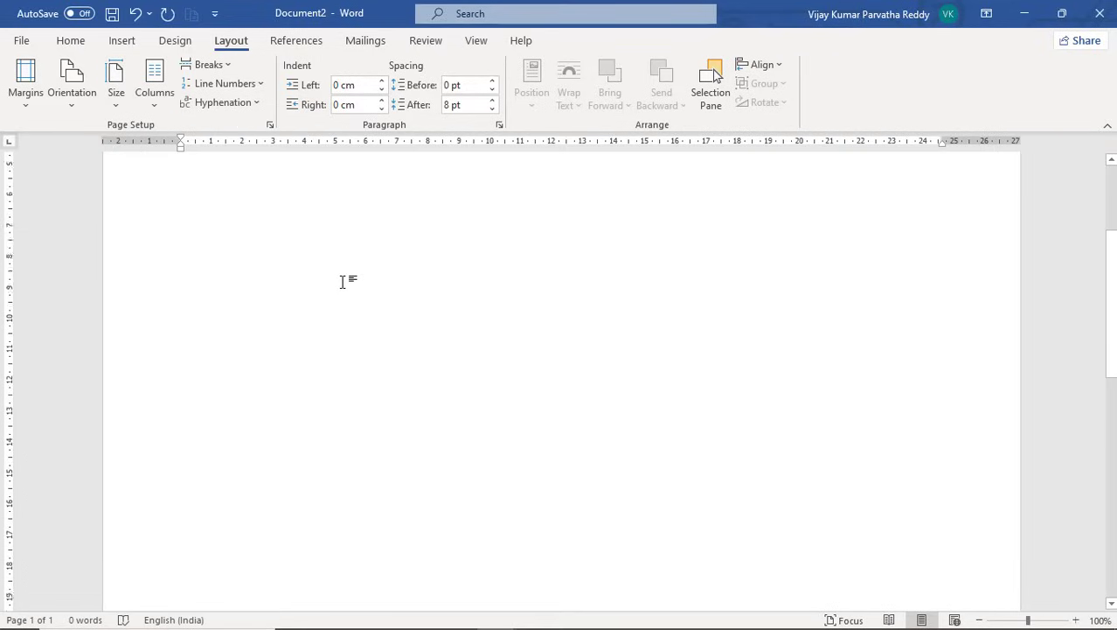
scroll(342, 282, "down", 5)
scroll(343, 280, "up", 15)
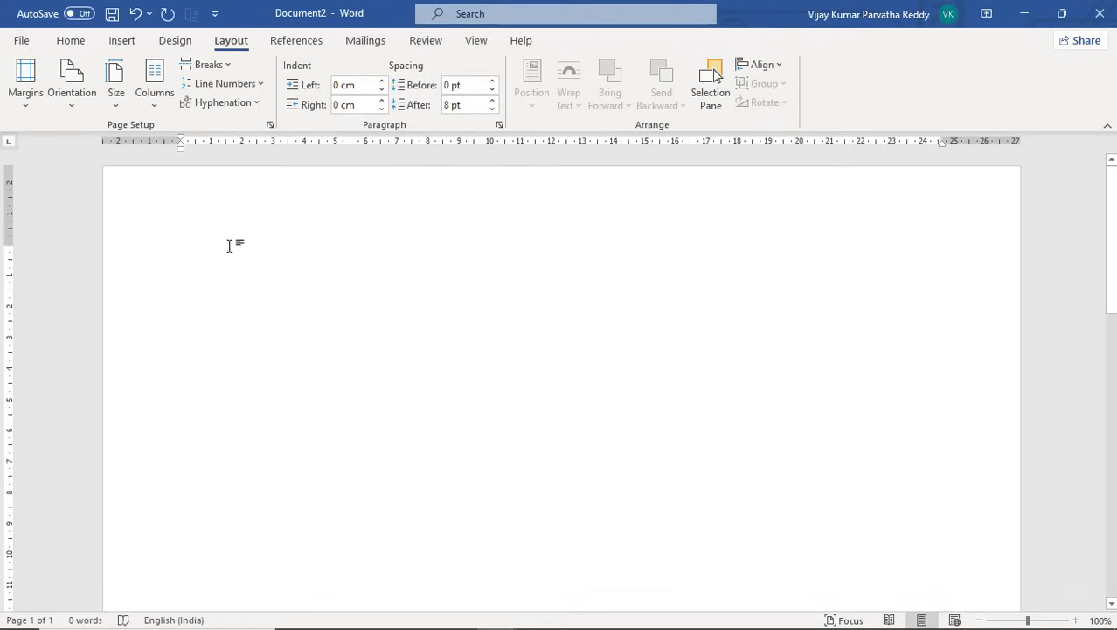
scroll(676, 368, "down", 3)
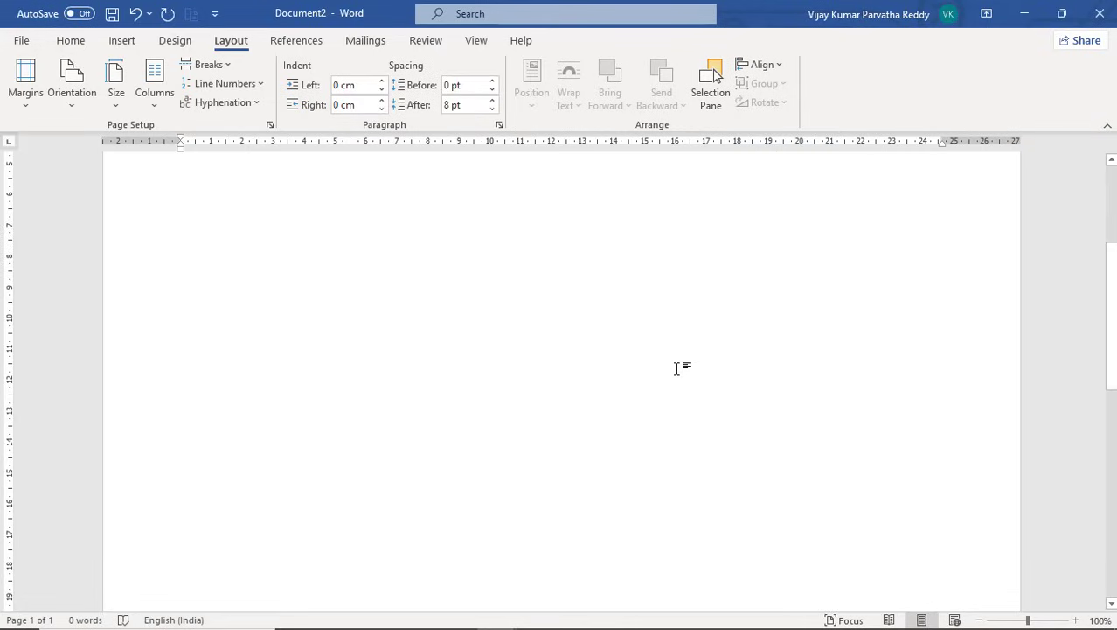
scroll(677, 366, "down", 10)
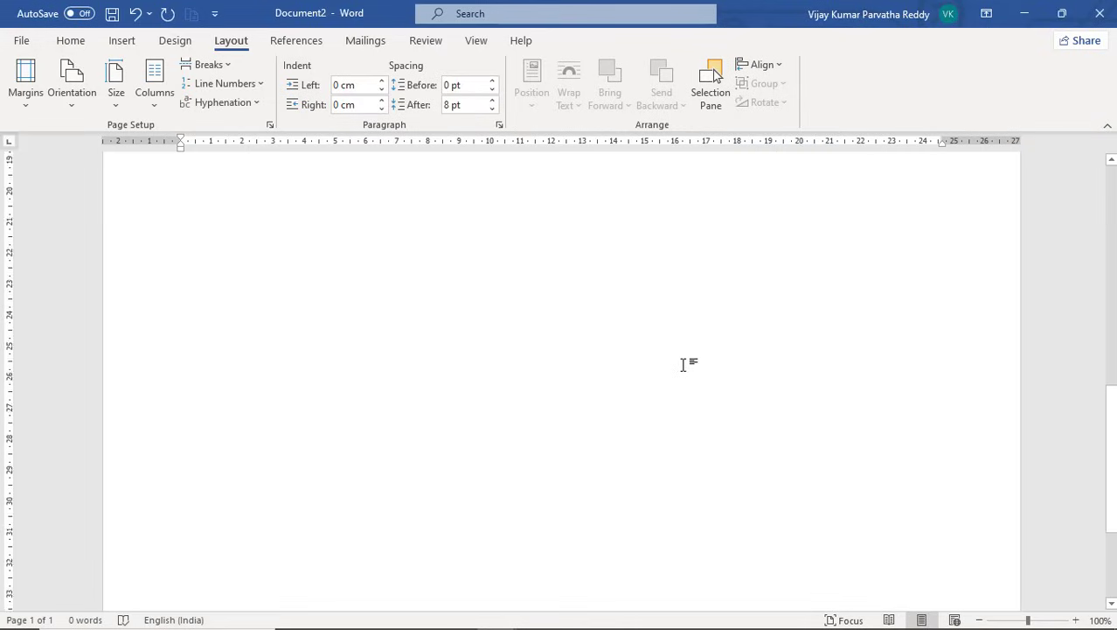
scroll(684, 364, "up", 13)
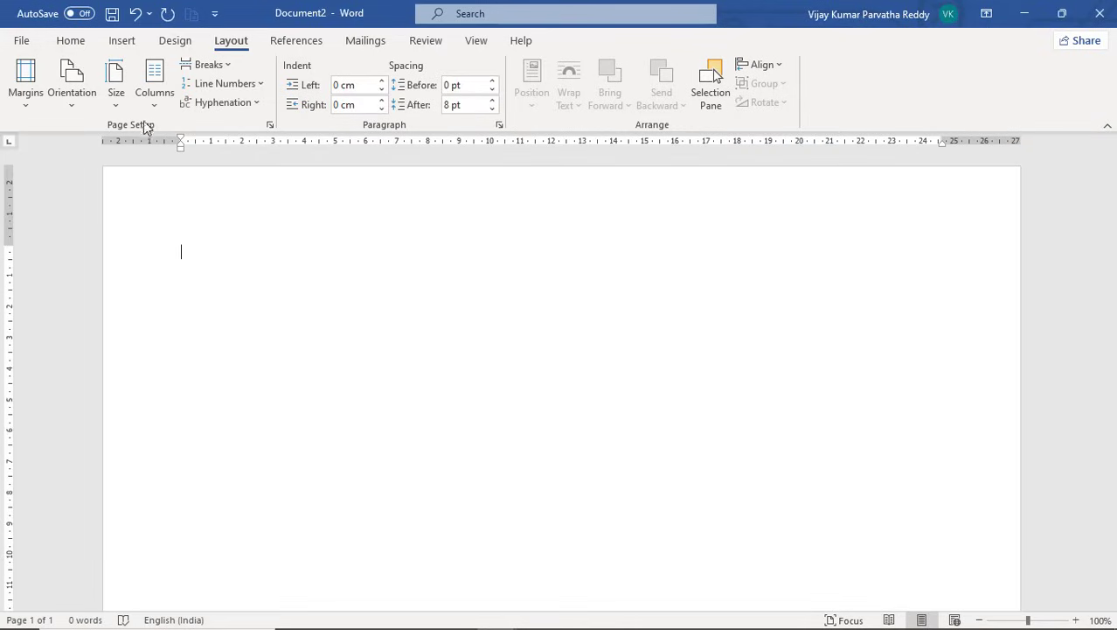
Set the document's paper size to Envelope #10, 10.48 cm x 24.13 cm.
left_click(117, 107)
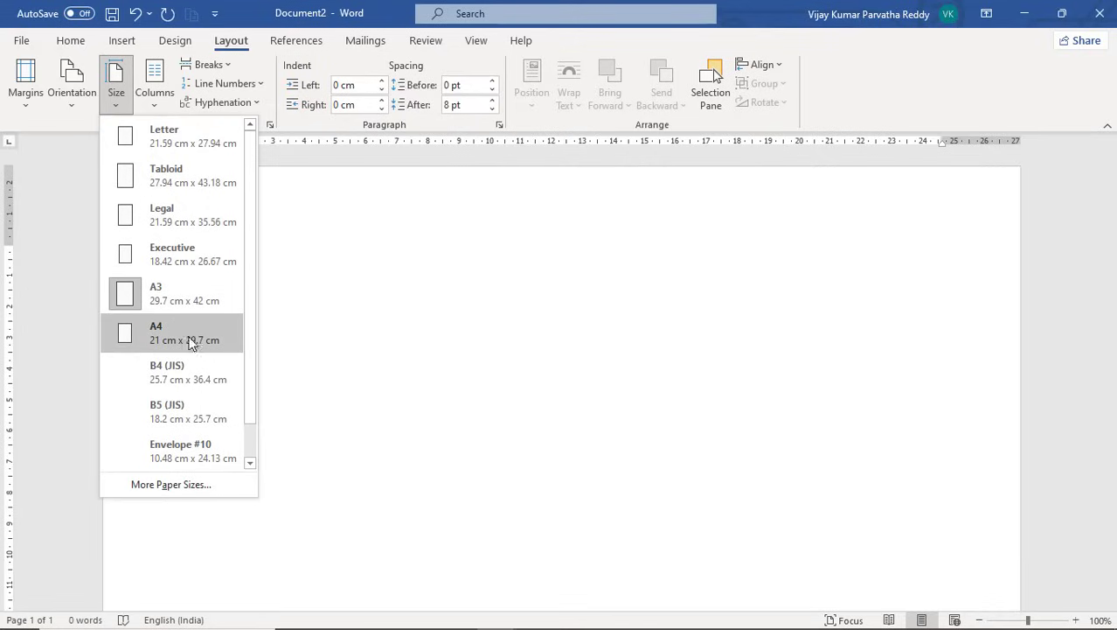
left_click(252, 437)
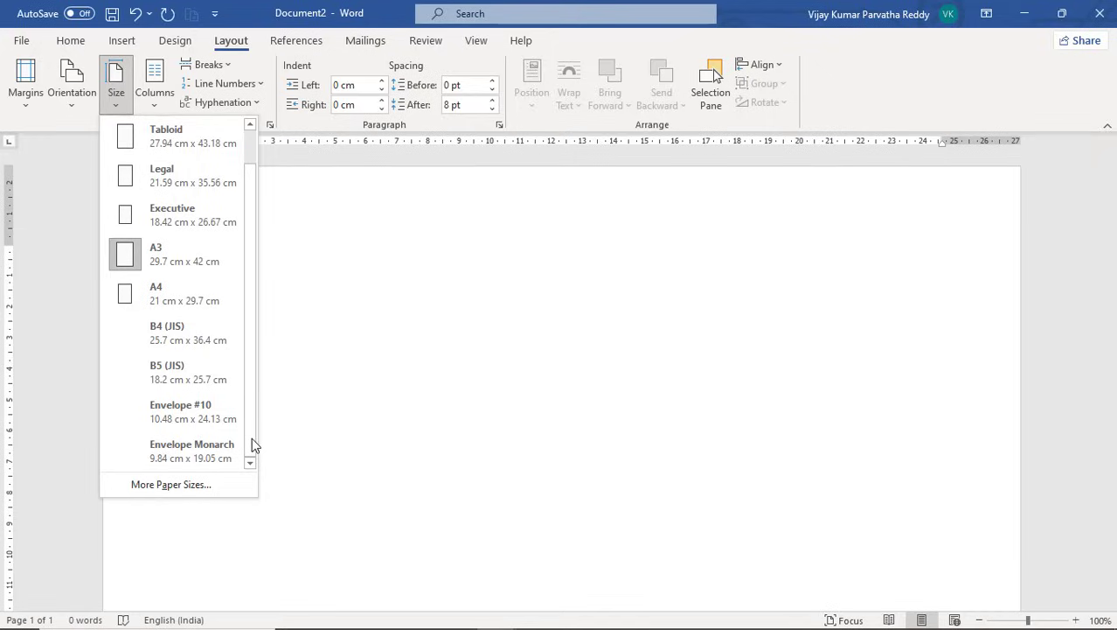
left_click(211, 416)
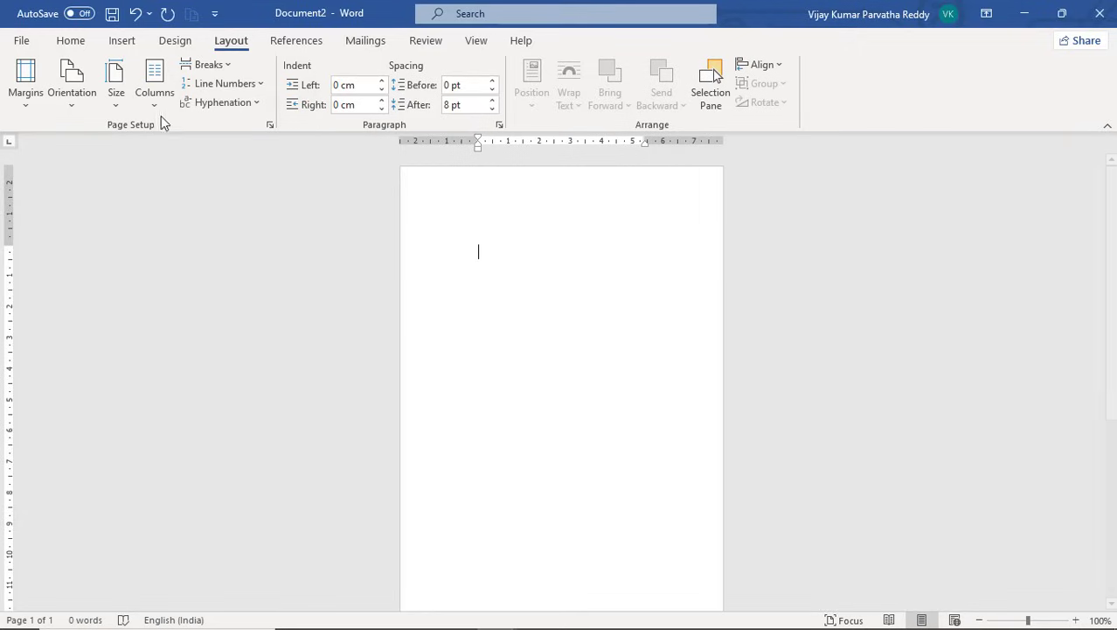
Open the detailed paper settings for the document and choose Custom size as the paper size.
left_click(115, 105)
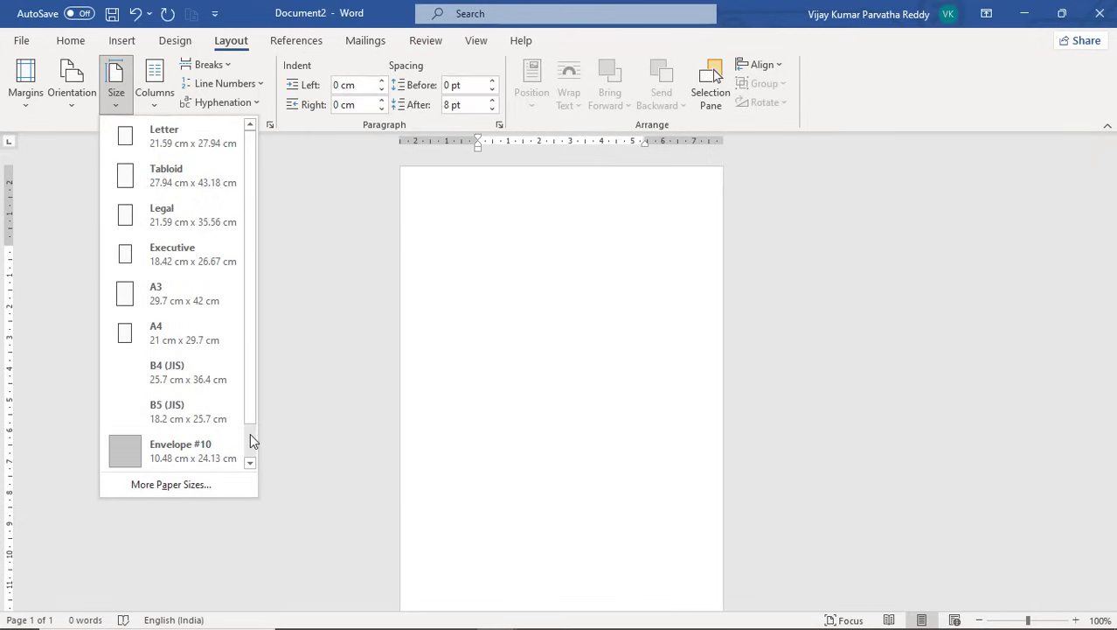
scroll(249, 436, "down", 1)
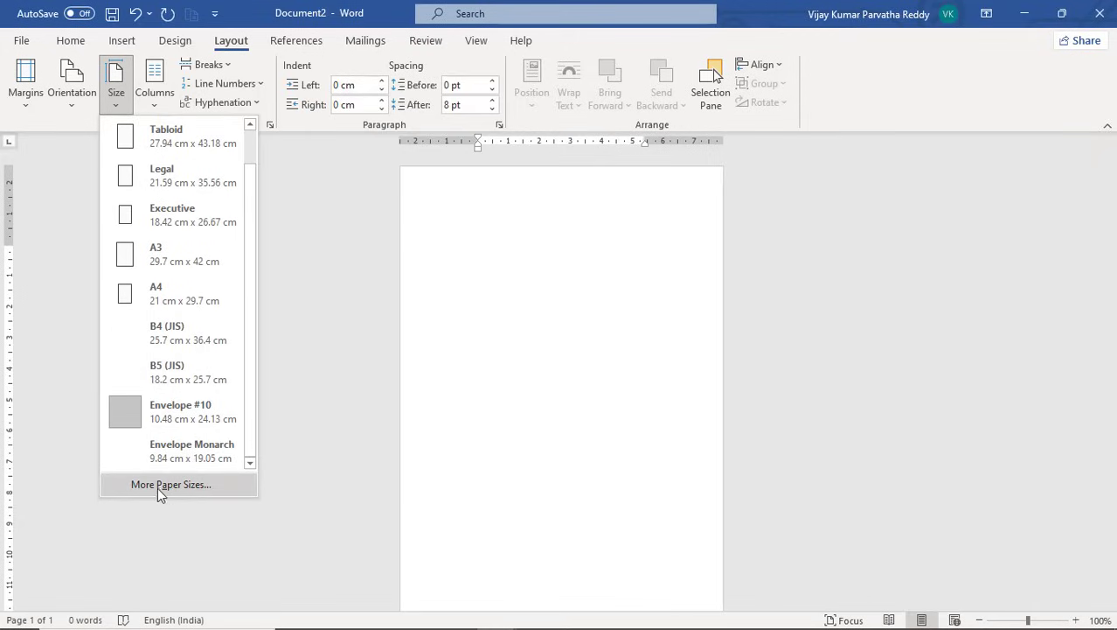
left_click(194, 489)
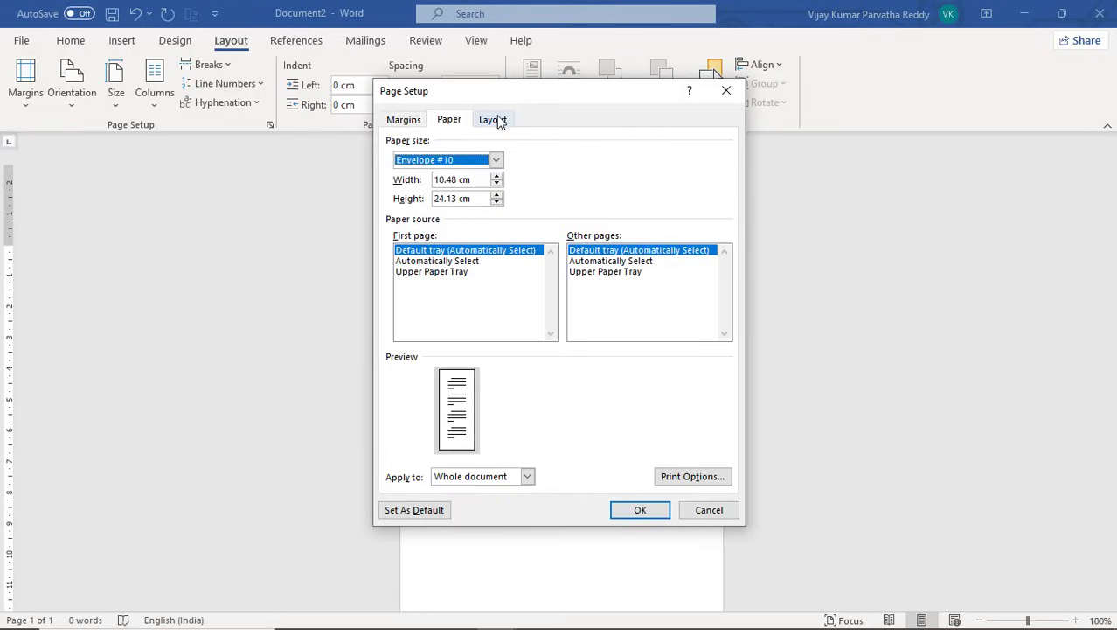
left_click_drag(512, 91, 366, 110)
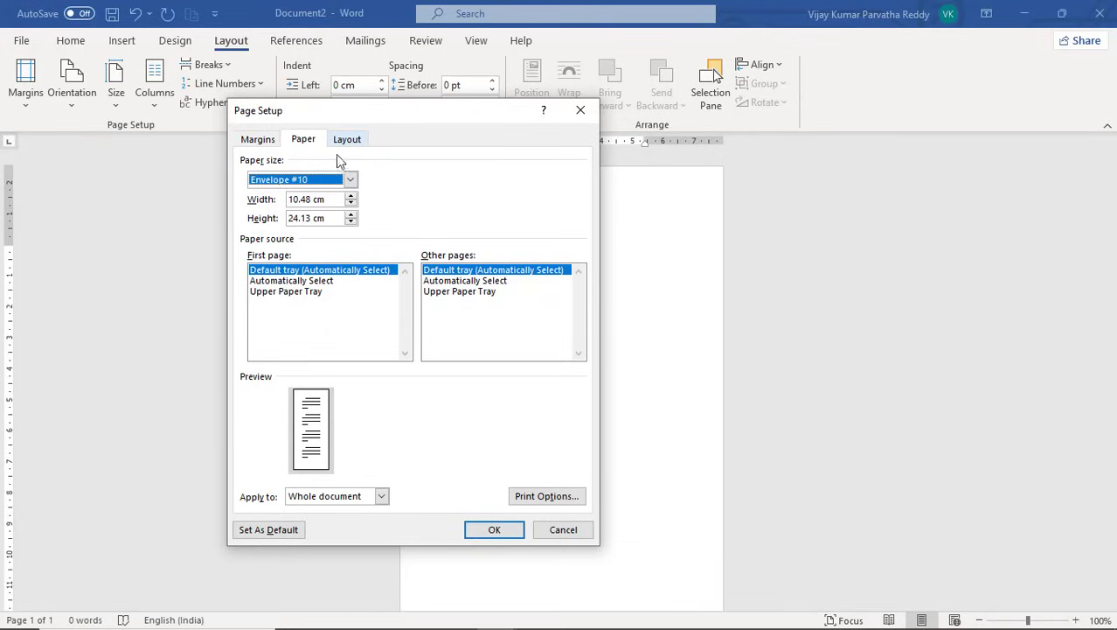
left_click(350, 179)
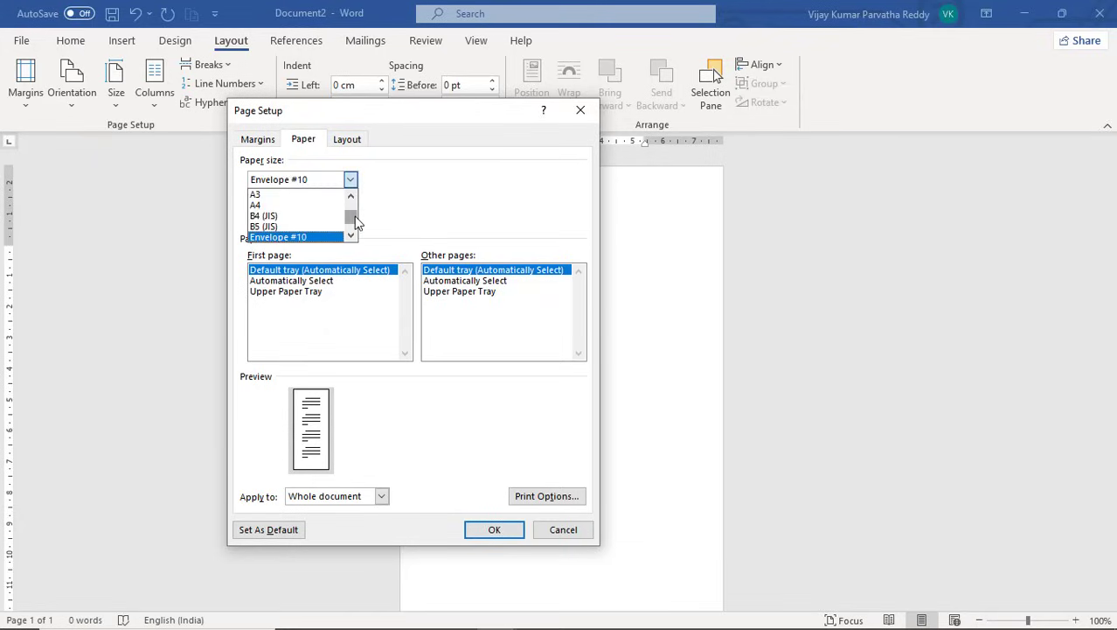
mouse_move(356, 221)
left_mouse_down()
mouse_move(355, 200)
mouse_move(352, 236)
left_mouse_up()
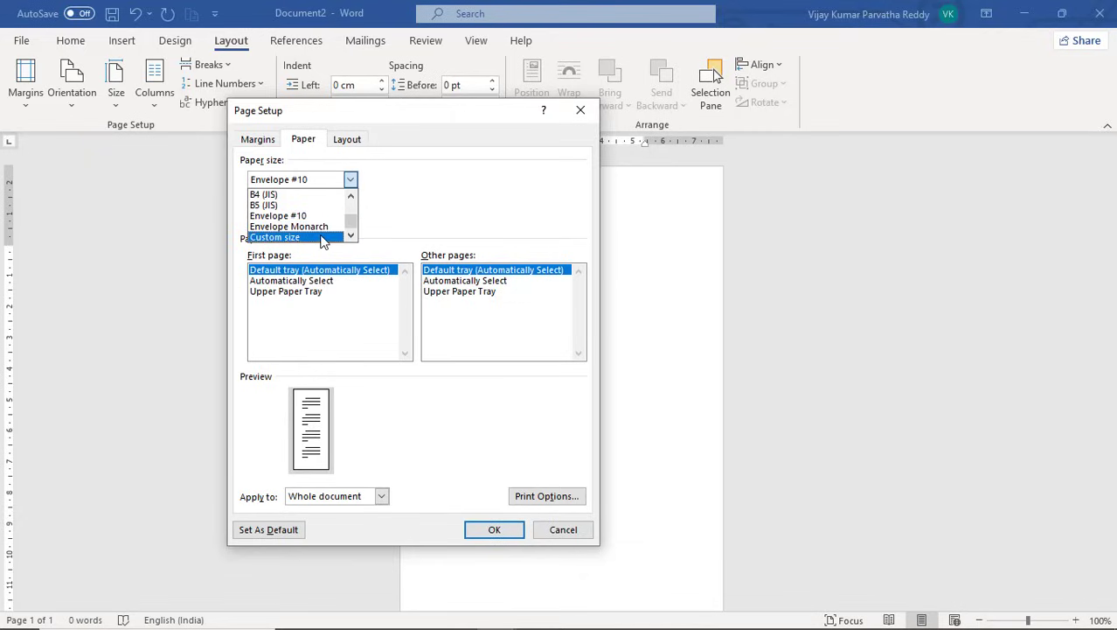
left_click(324, 238)
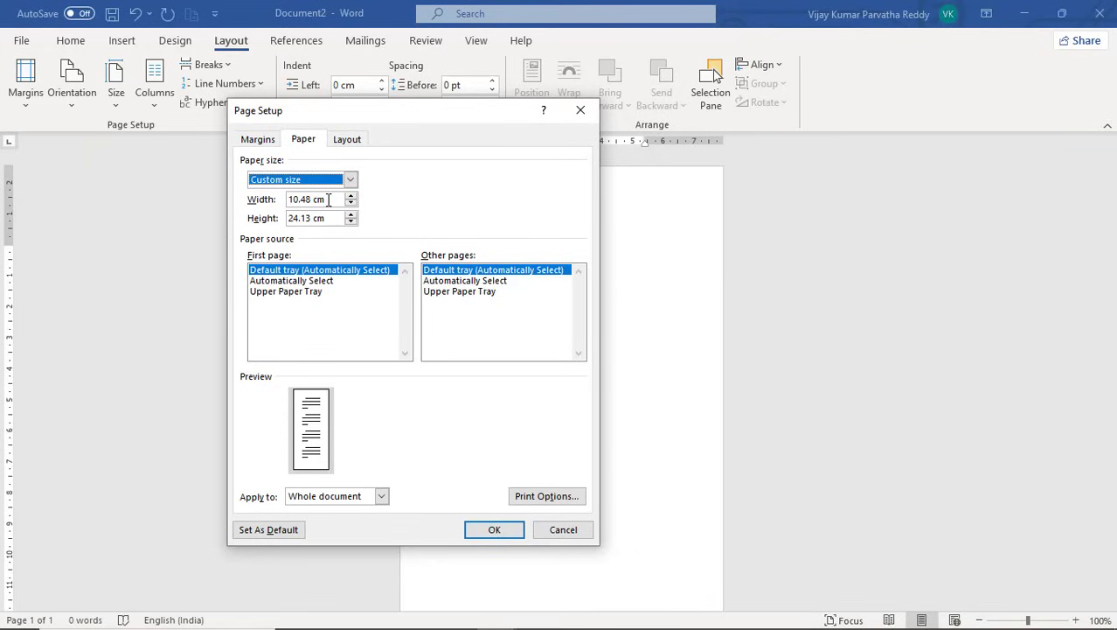
Set the custom paper width and height to 20 cm each and apply them to the whole document.
left_click(328, 200)
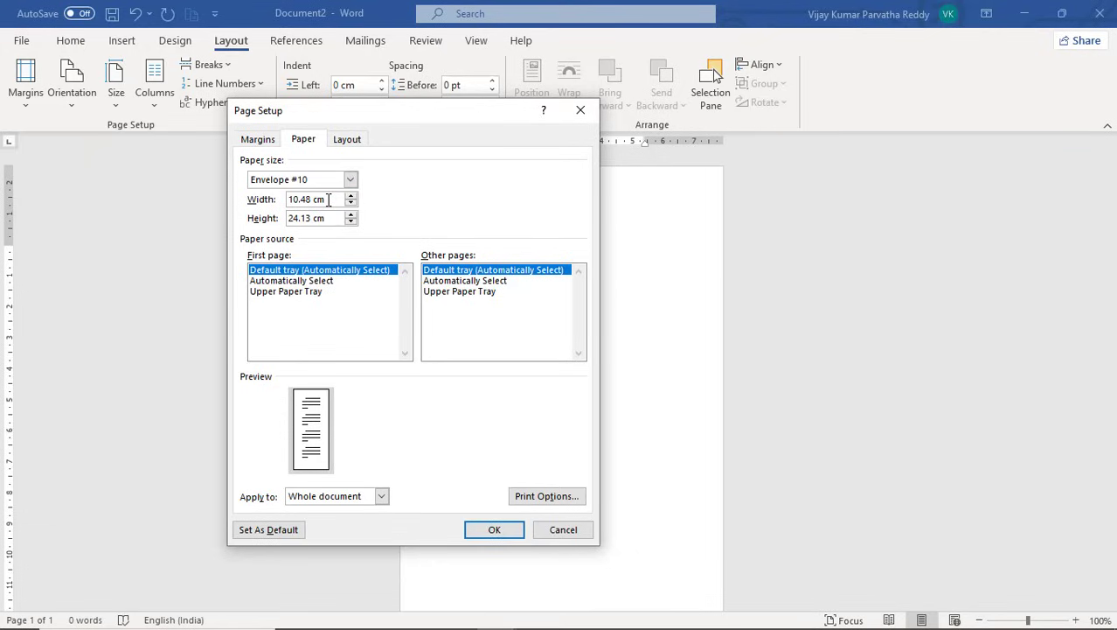
left_click_drag(359, 113, 684, 149)
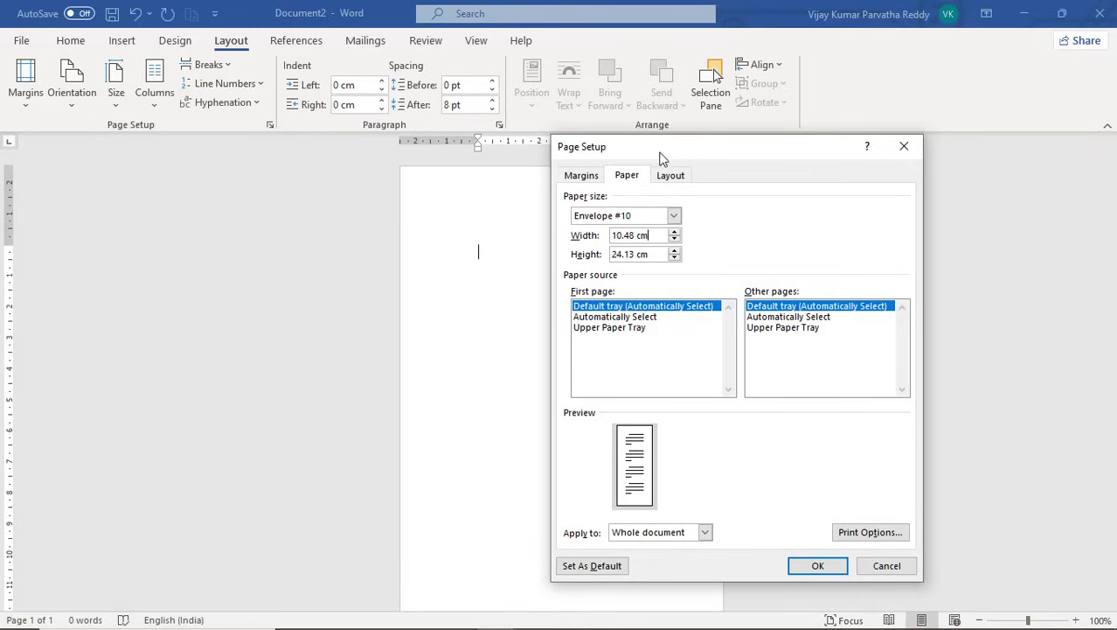
left_click_drag(658, 239, 609, 229)
type("20")
key("Tab")
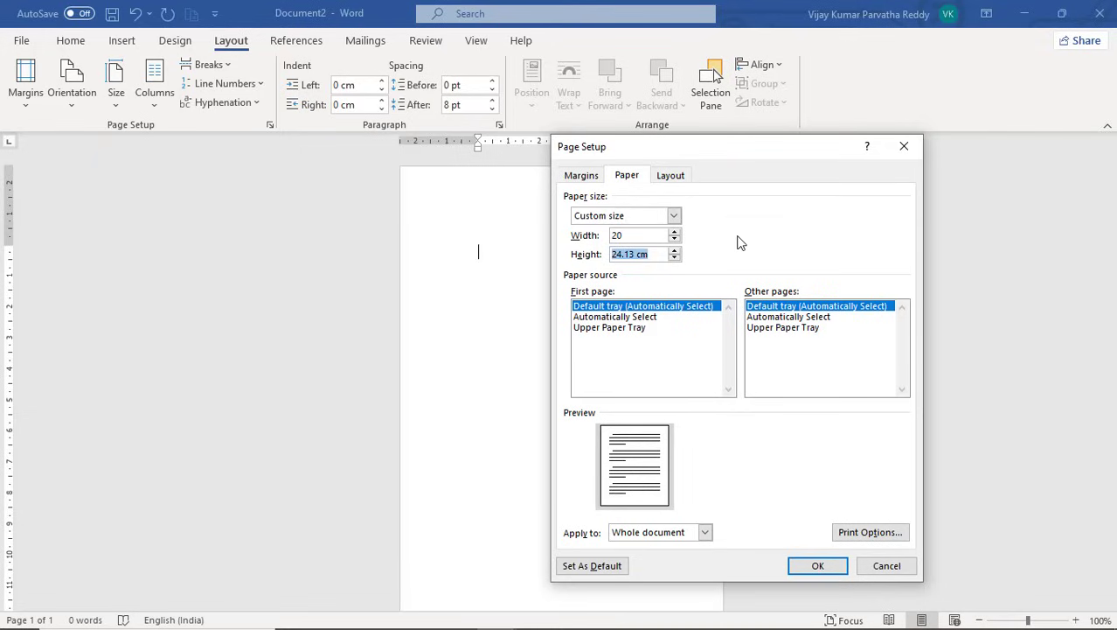
type("20")
left_click(820, 565)
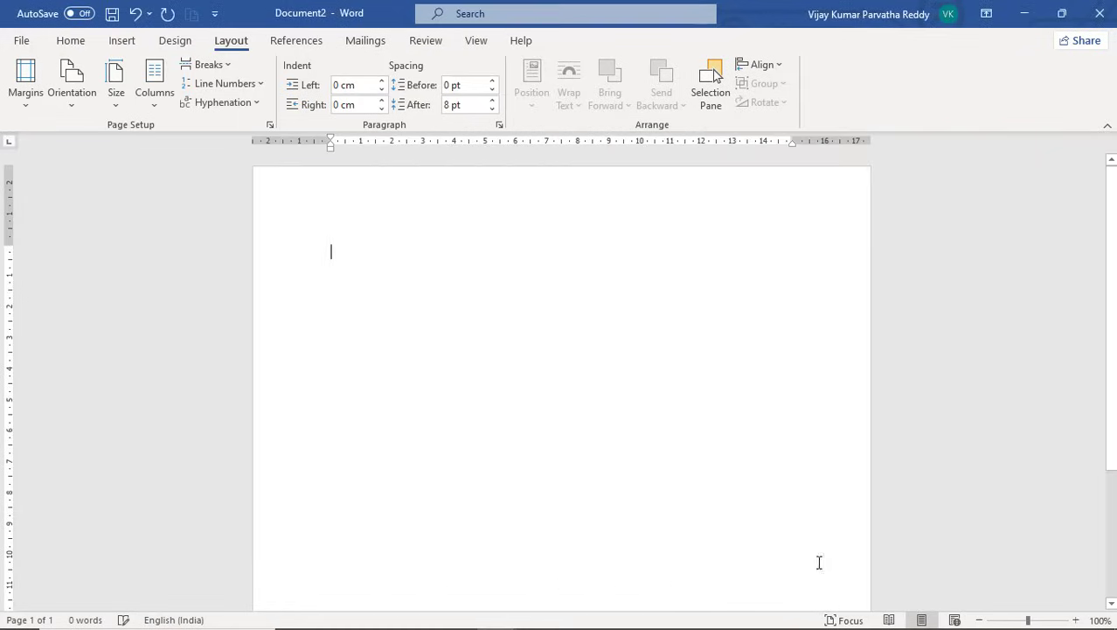
Examine the full height of the resized page.
scroll(595, 386, "down", 1)
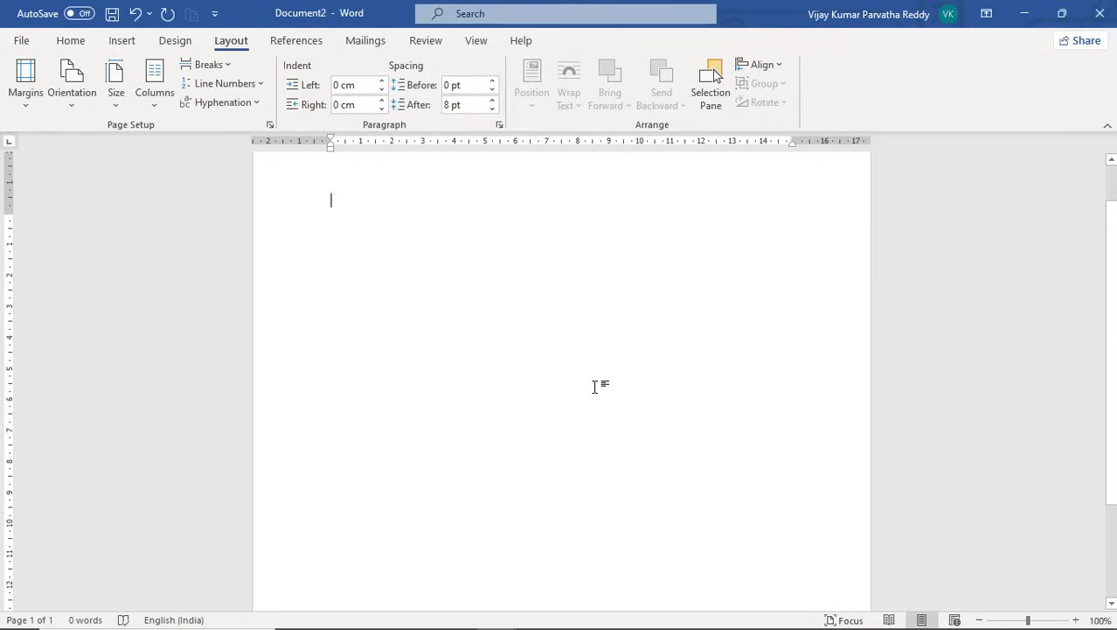
scroll(594, 387, "up", 1)
scroll(594, 387, "down", 4)
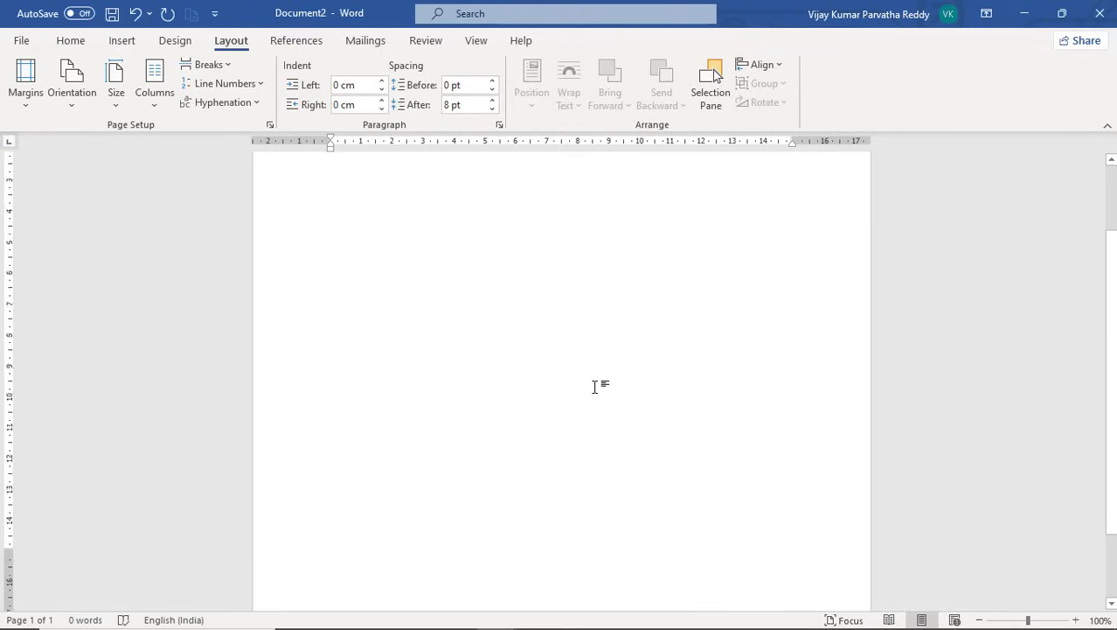
scroll(595, 386, "up", 4)
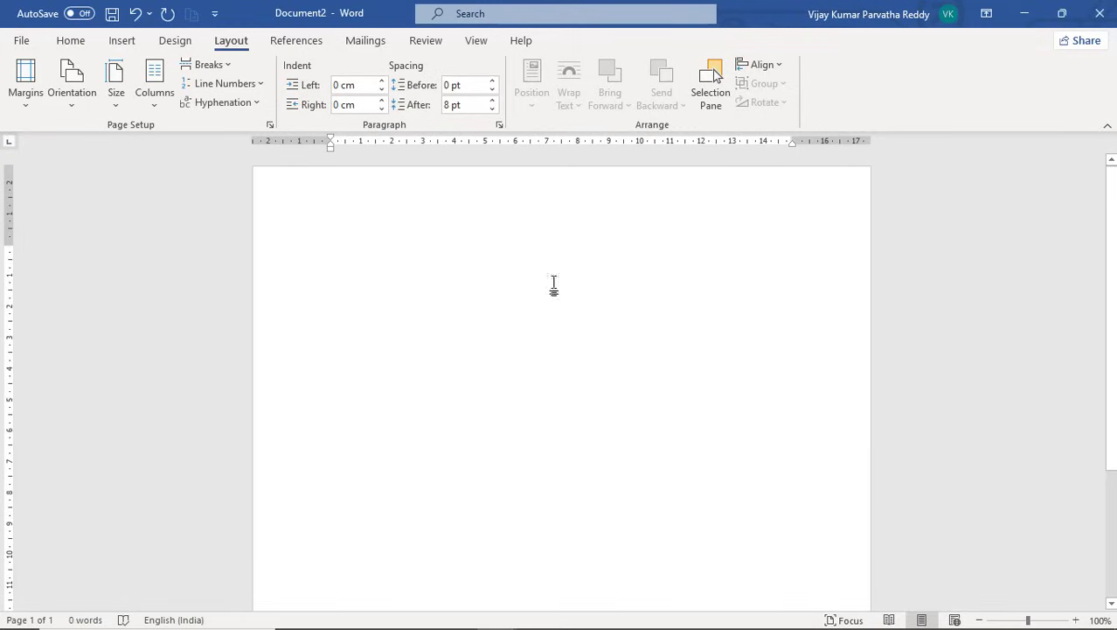
scroll(835, 330, "down", 4)
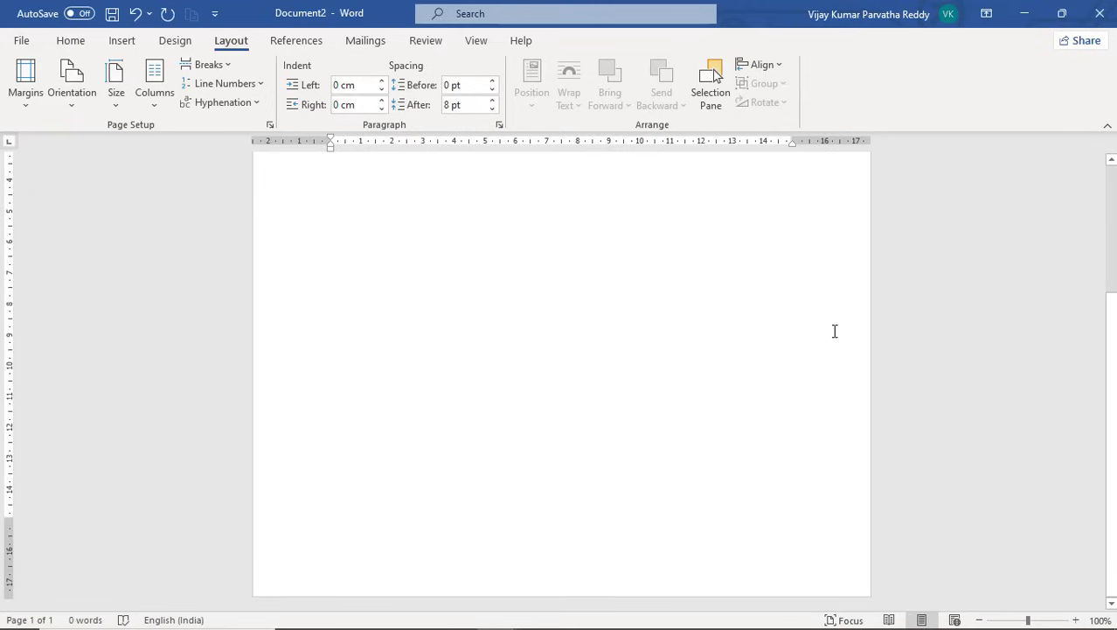
scroll(835, 330, "up", 4)
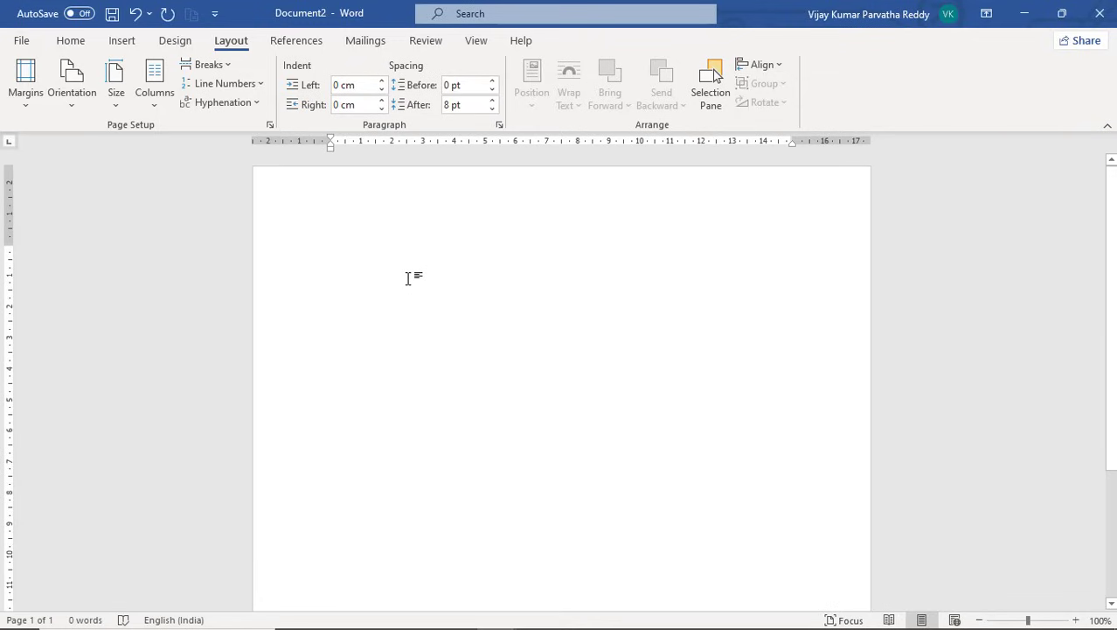
Set the custom paper size to 3.5 cm wide and 2 cm high, and try to apply it to the whole document.
left_click(115, 109)
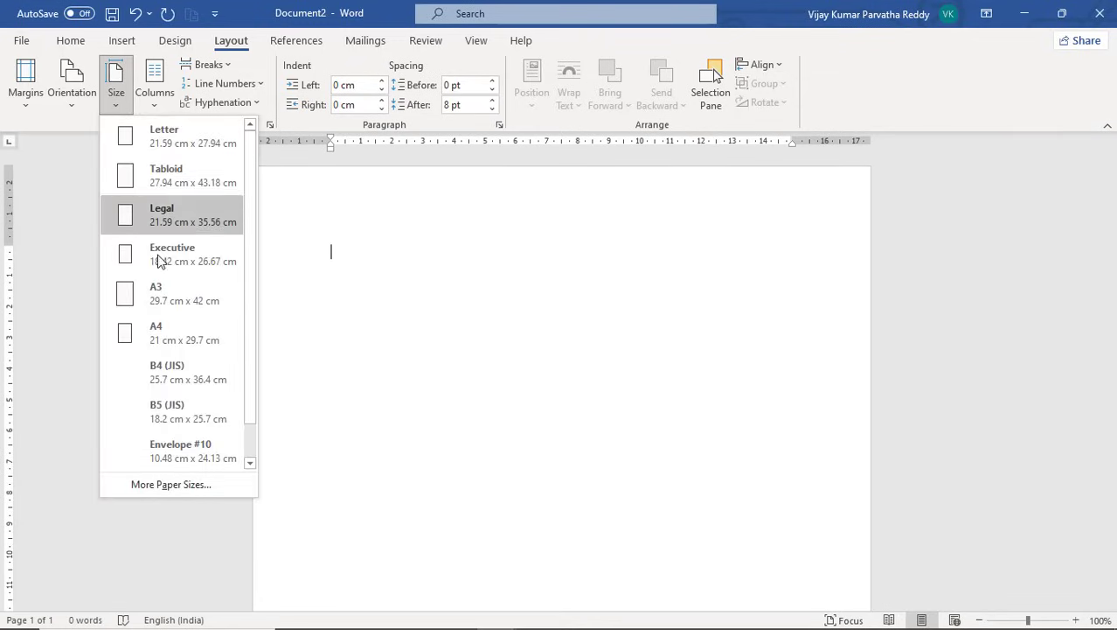
left_click(205, 485)
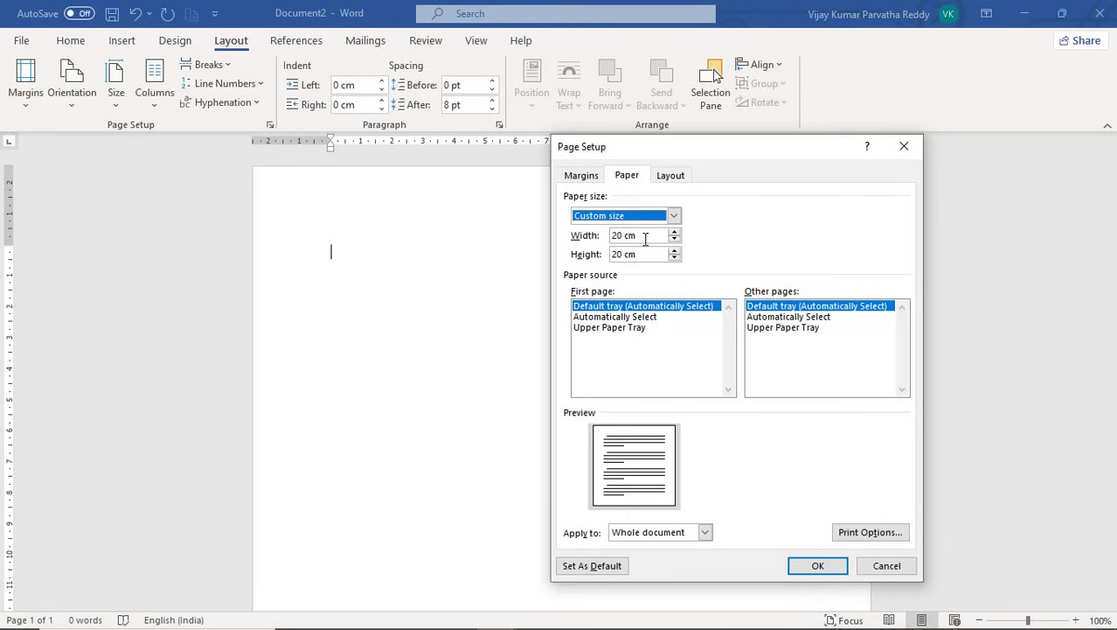
left_click(645, 238)
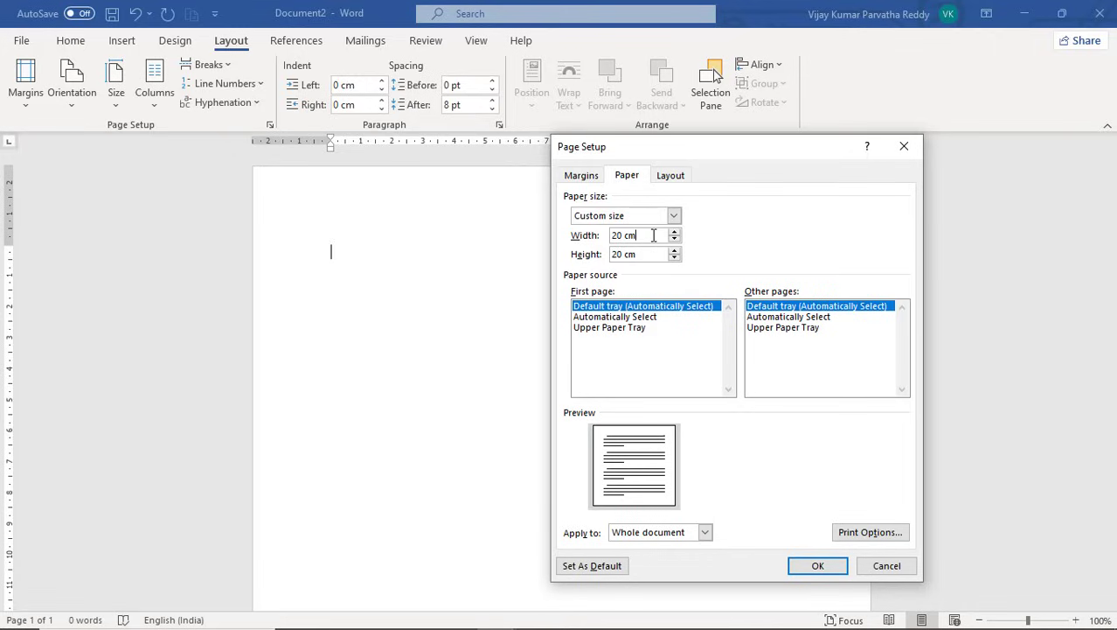
left_click_drag(653, 236, 607, 234)
type("3.5")
left_click(656, 253)
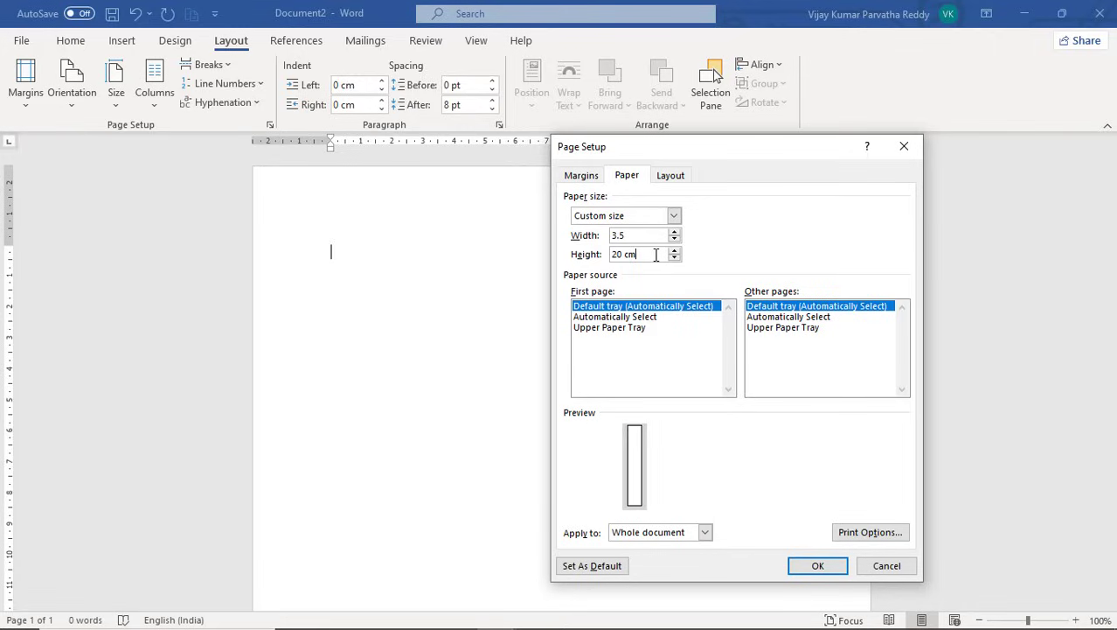
left_click(610, 253, "shift")
type("2")
left_click(644, 236)
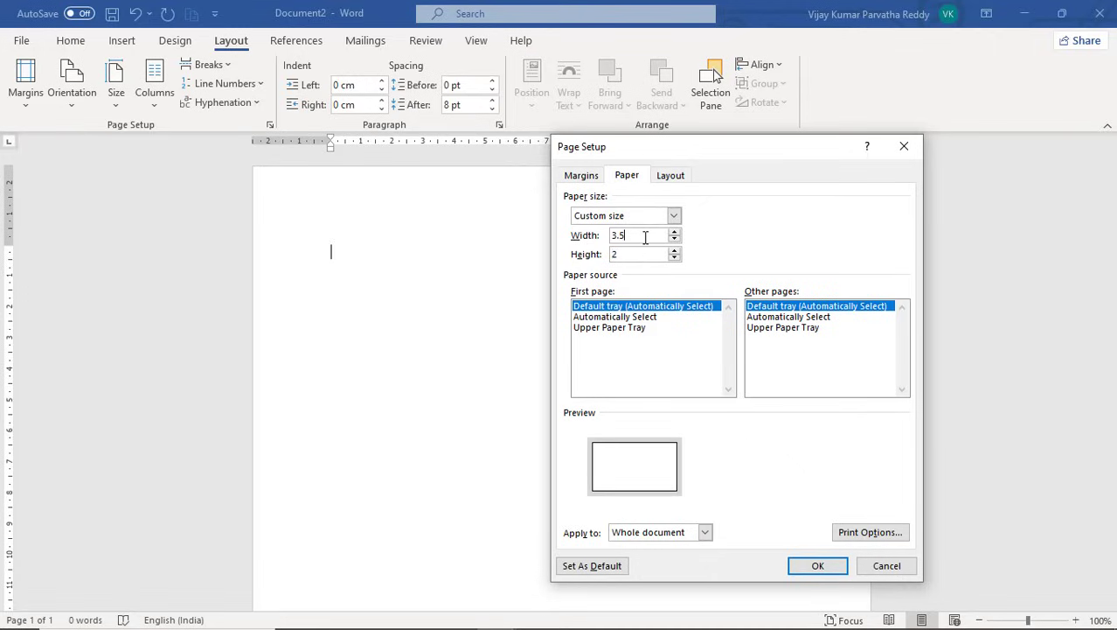
left_click(815, 567)
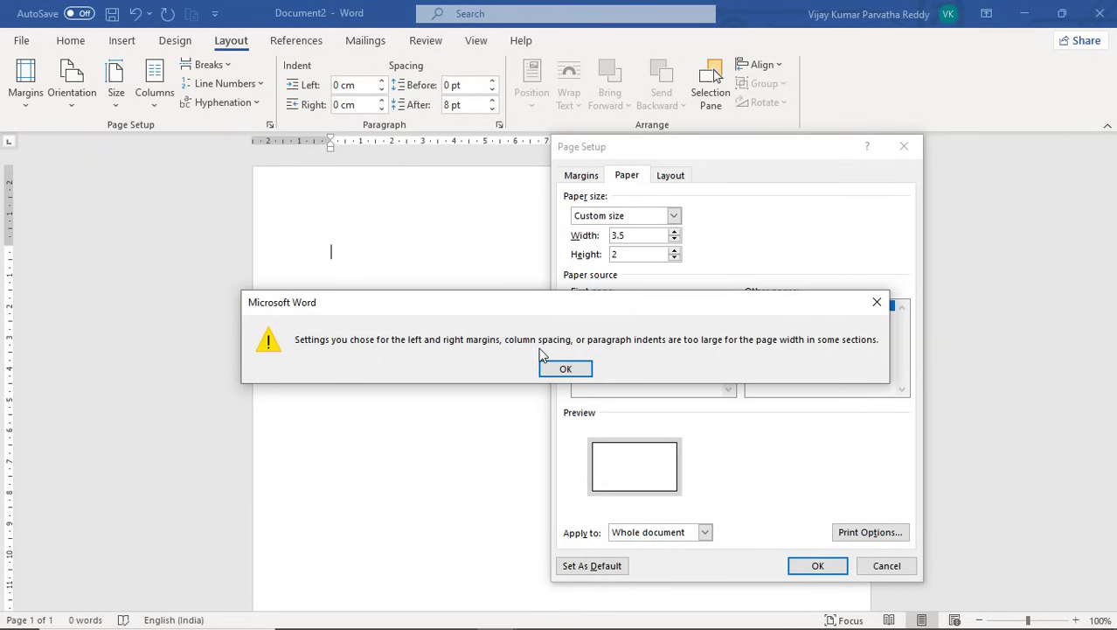
left_click(566, 371)
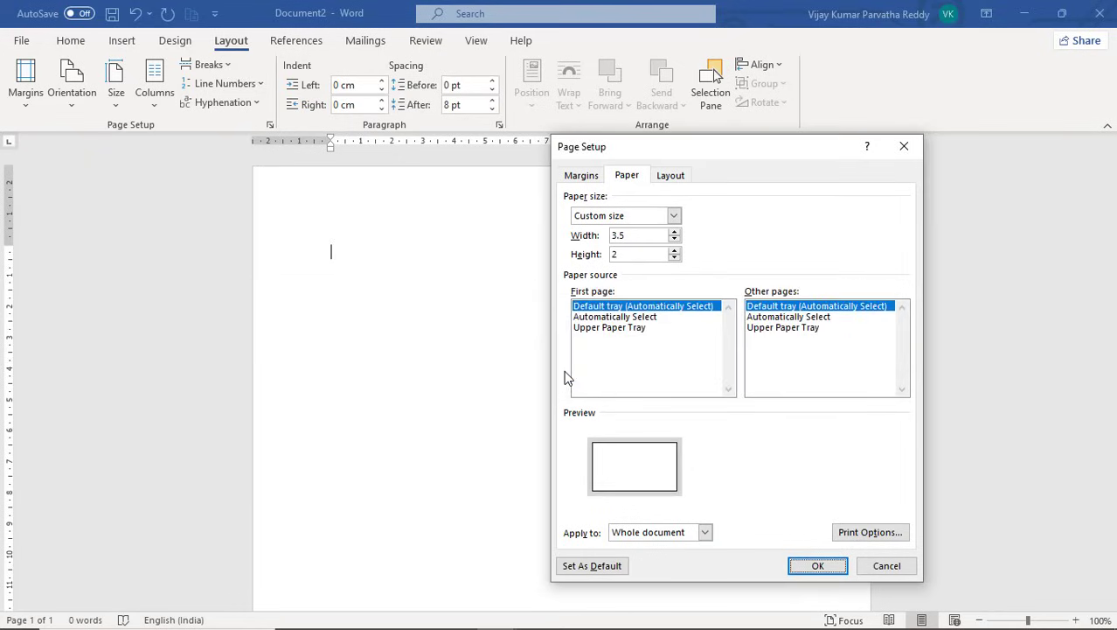
Compare the page margin settings with the custom paper width and height.
left_click(588, 178)
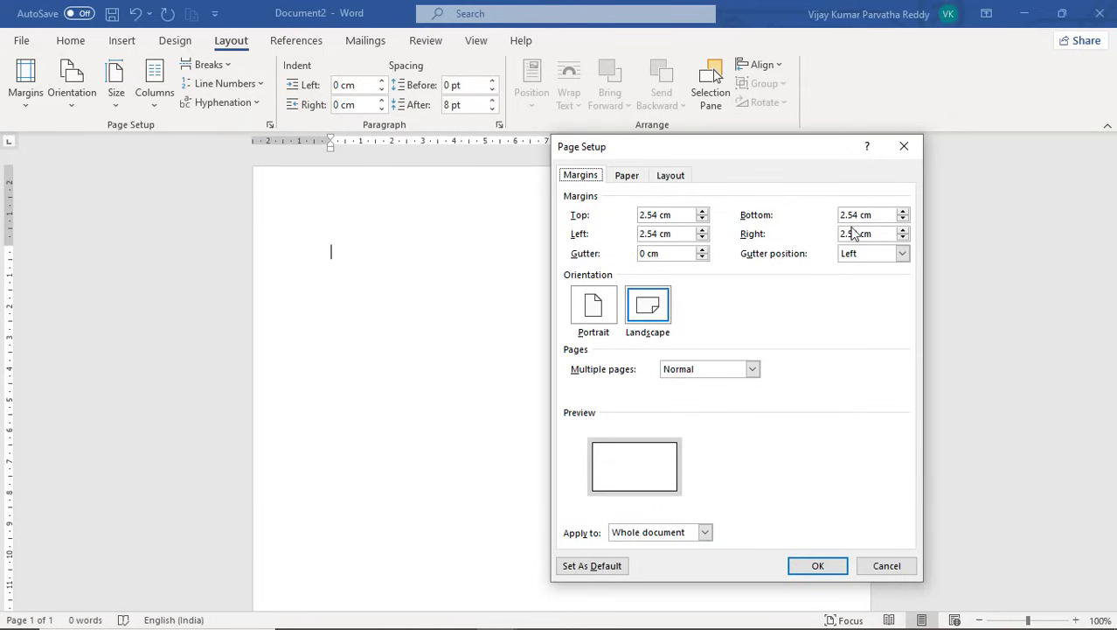
left_click(627, 175)
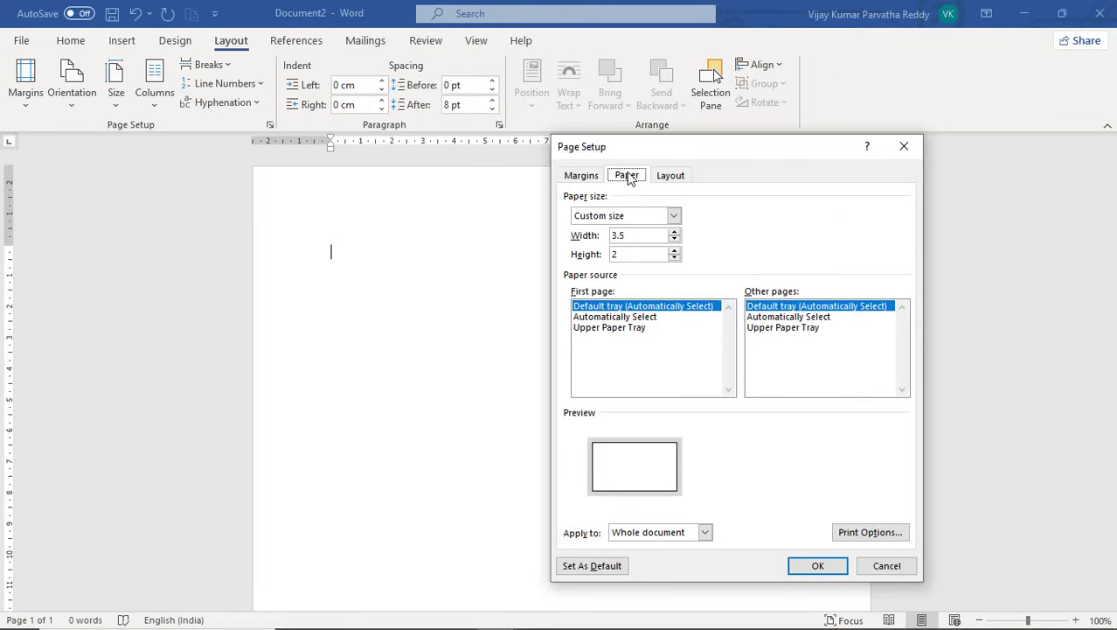
left_click(634, 236)
left_click(591, 176)
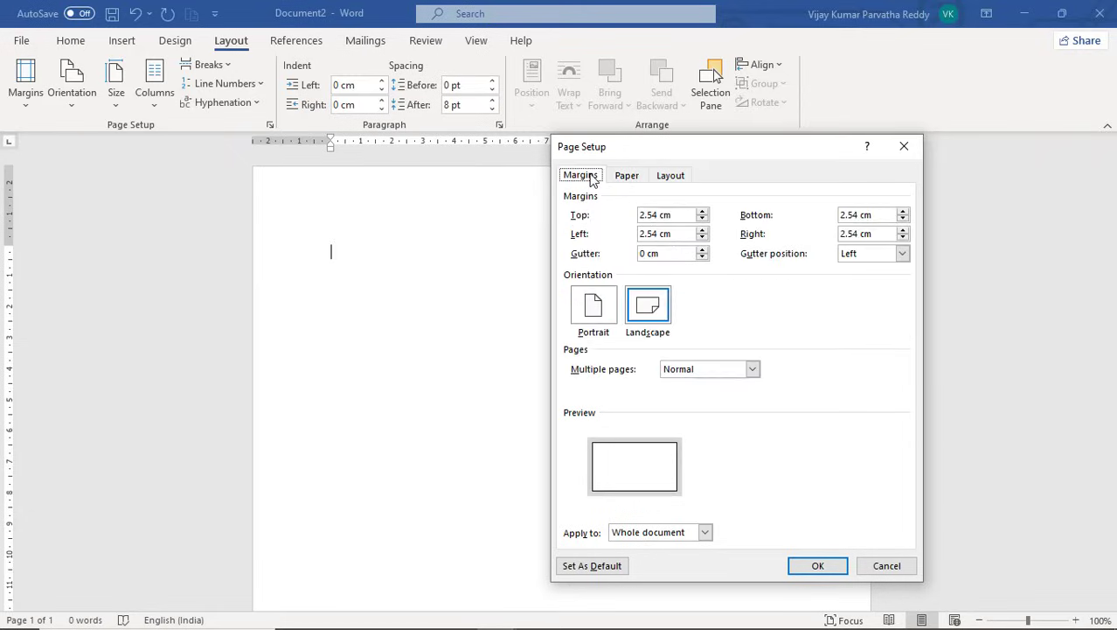
left_click(684, 216)
left_click(626, 177)
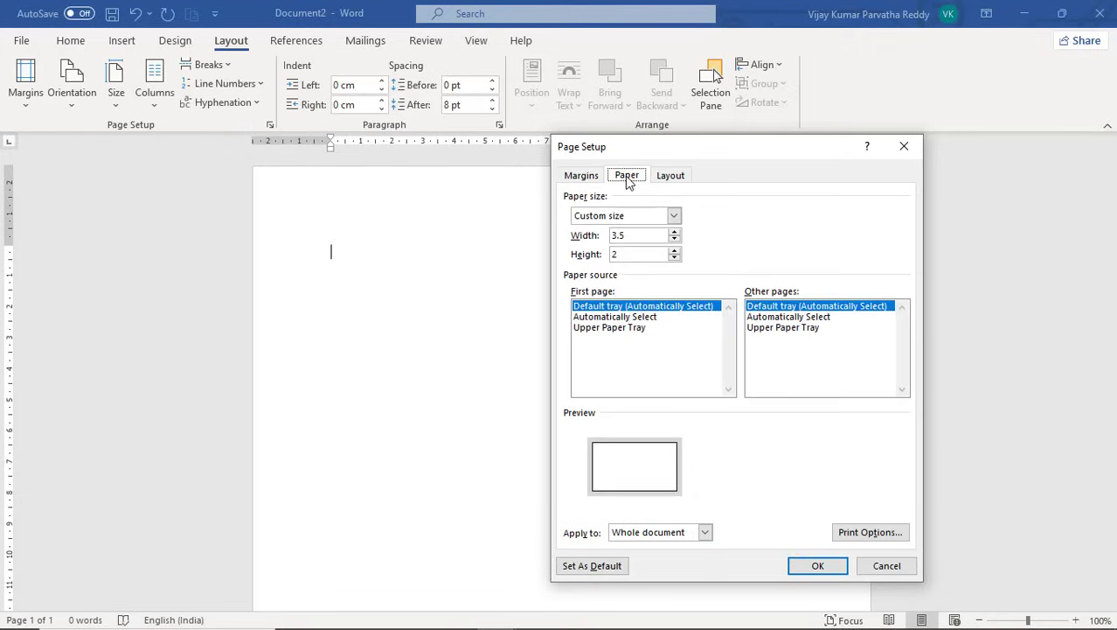
left_click(587, 177)
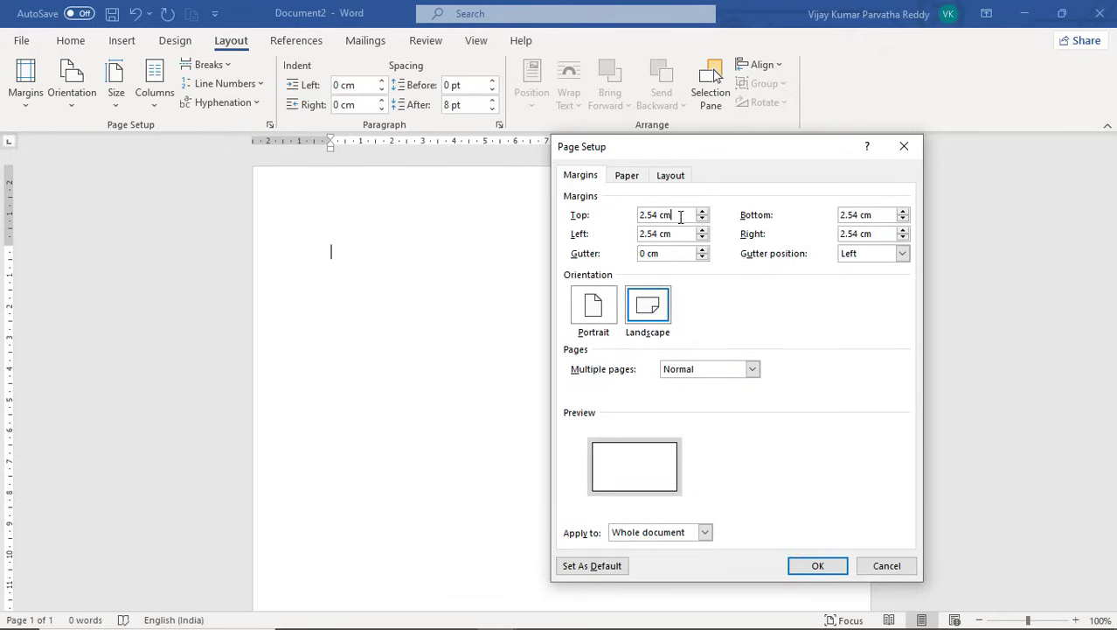
Set the top, left, bottom and right margins to 0, accept the printable-area fix, and apply the page setup to the whole document.
left_click_drag(679, 220, 621, 202)
type("0")
left_click_drag(676, 237, 626, 235)
type("0")
left_click_drag(878, 214, 808, 207)
type("0")
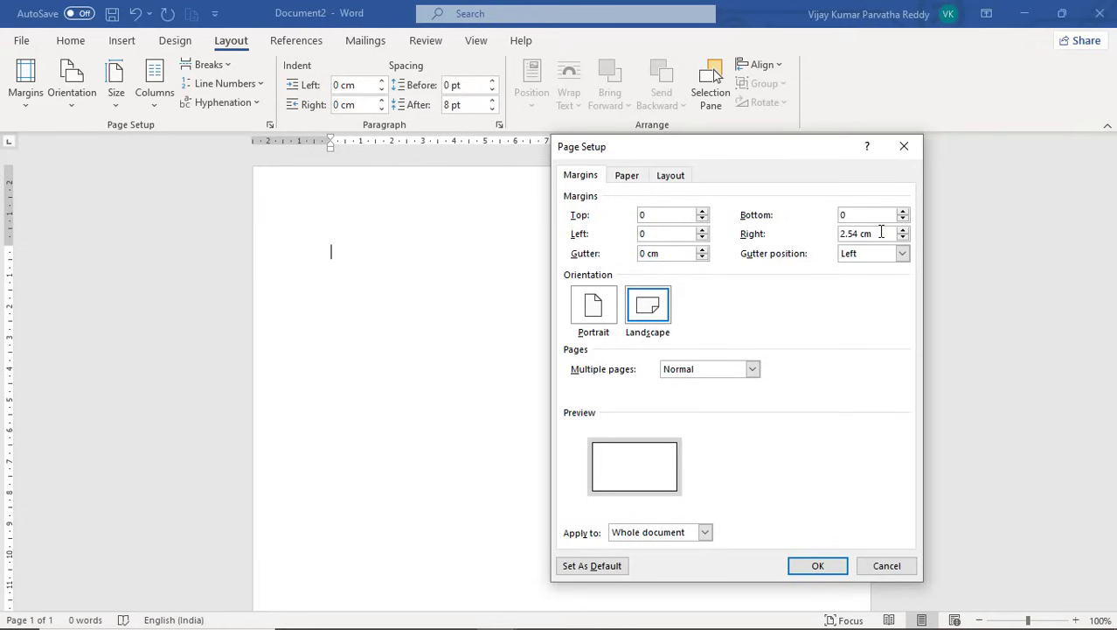
left_click_drag(879, 234, 826, 228)
type("0")
left_click(817, 566)
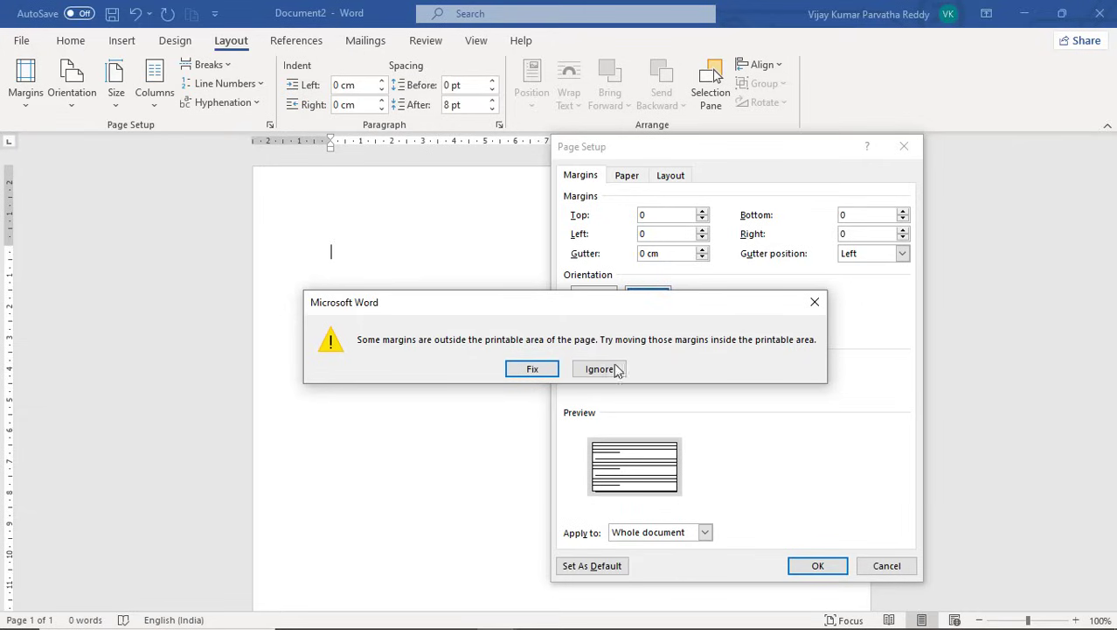
left_click(534, 368)
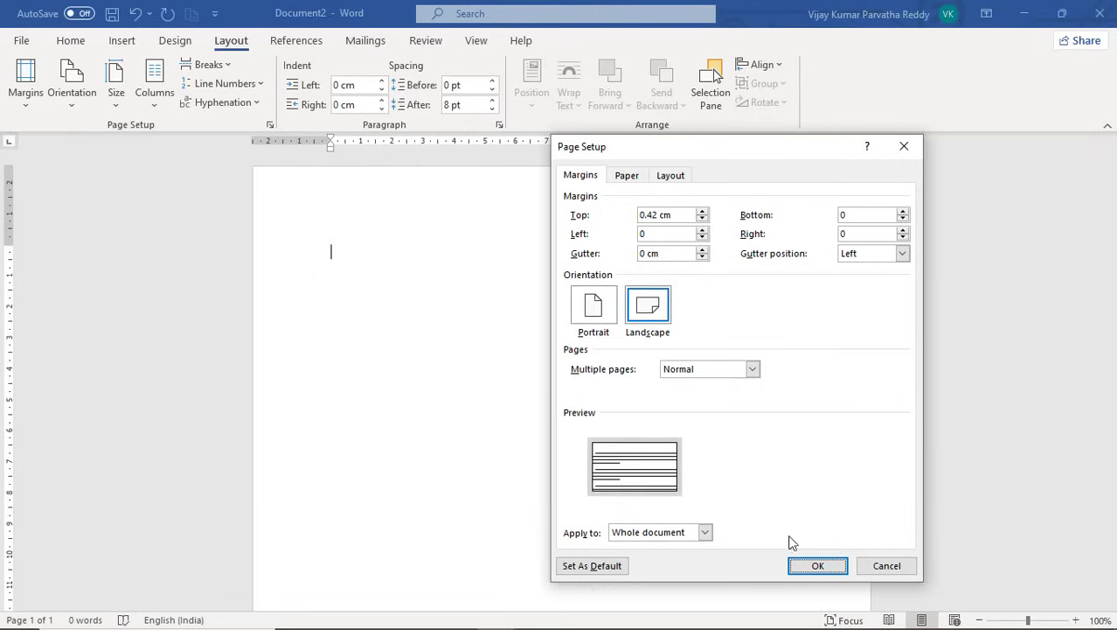
left_click(812, 569)
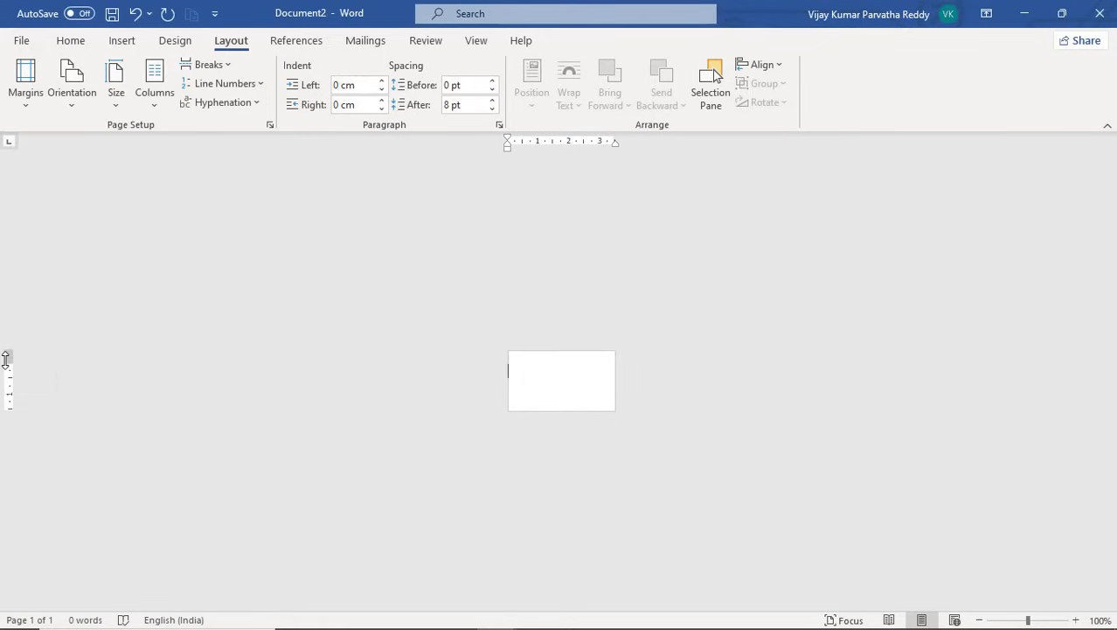
Reduce the top margin to the page's upper edge and fill the small page with random text starting "Hsldkdas dljasdkjaskd".
left_click_drag(7, 359, 7, 347)
type("Hsldkdas dljasdkjaskd")
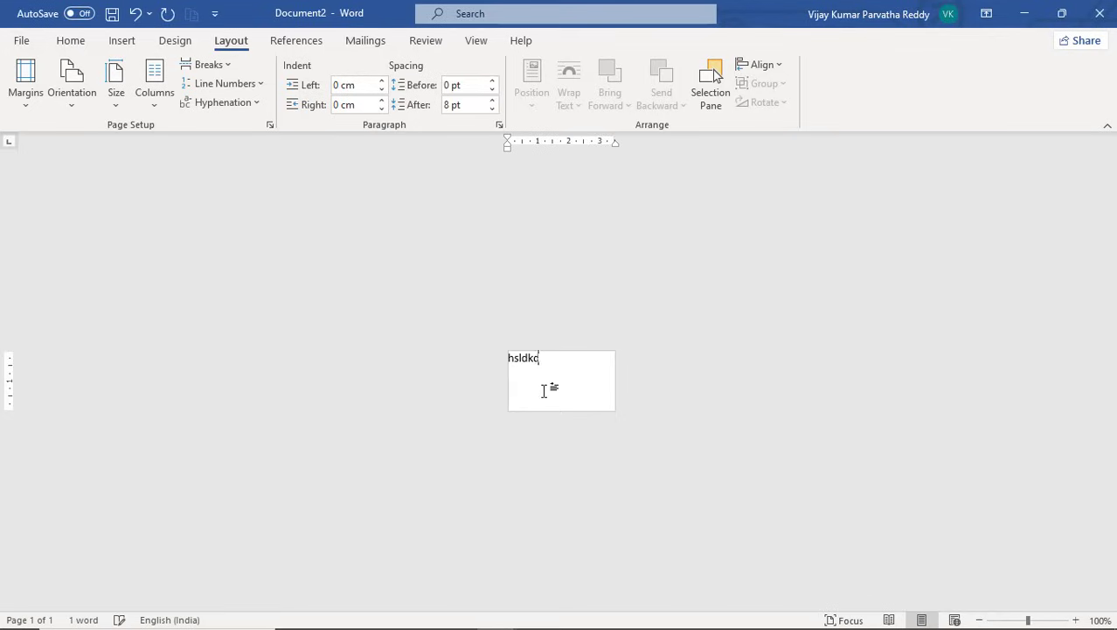
type(" as ldkasjkd")
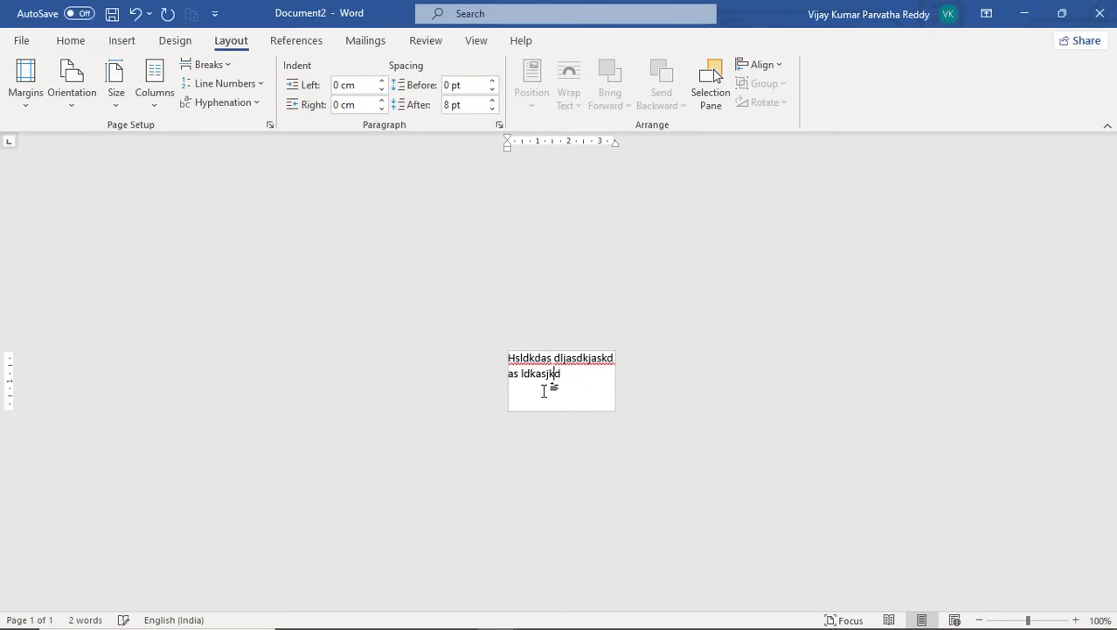
type(" fjaksdfjaksd faksd jasdkjk")
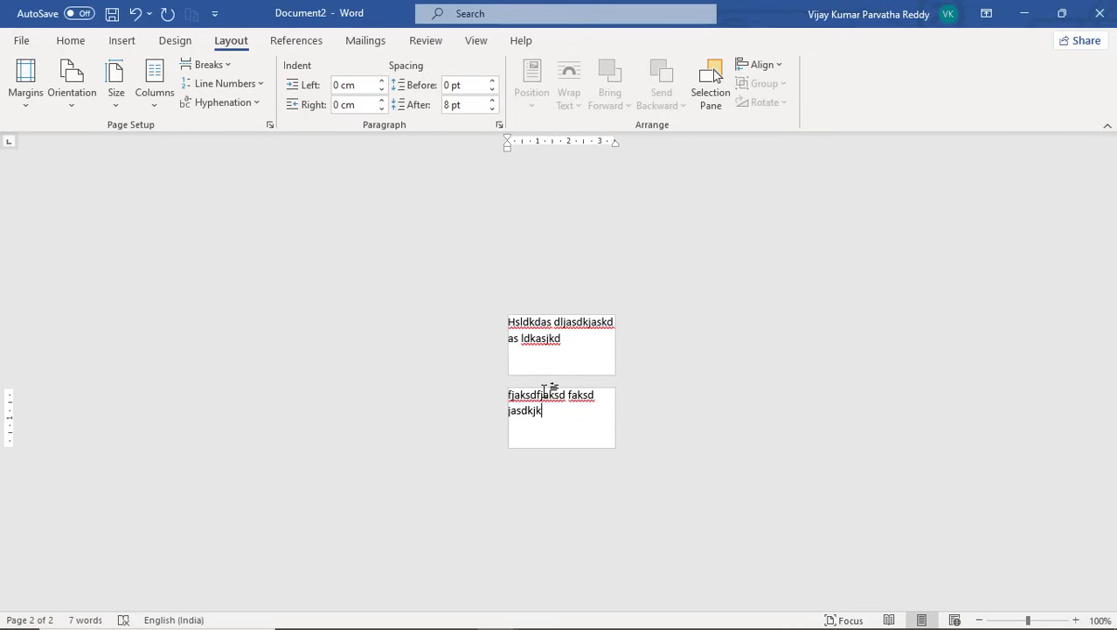
Set the document's paper size to A4, 21 cm x 29.7 cm, and check where the text starts on the page.
left_click(109, 106)
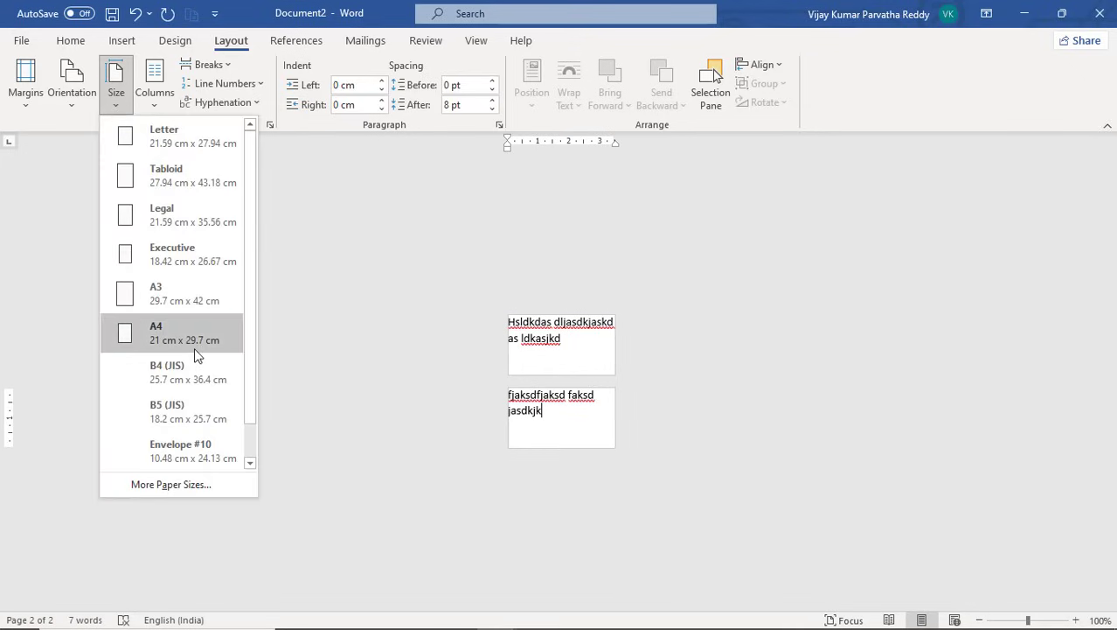
left_click(194, 347)
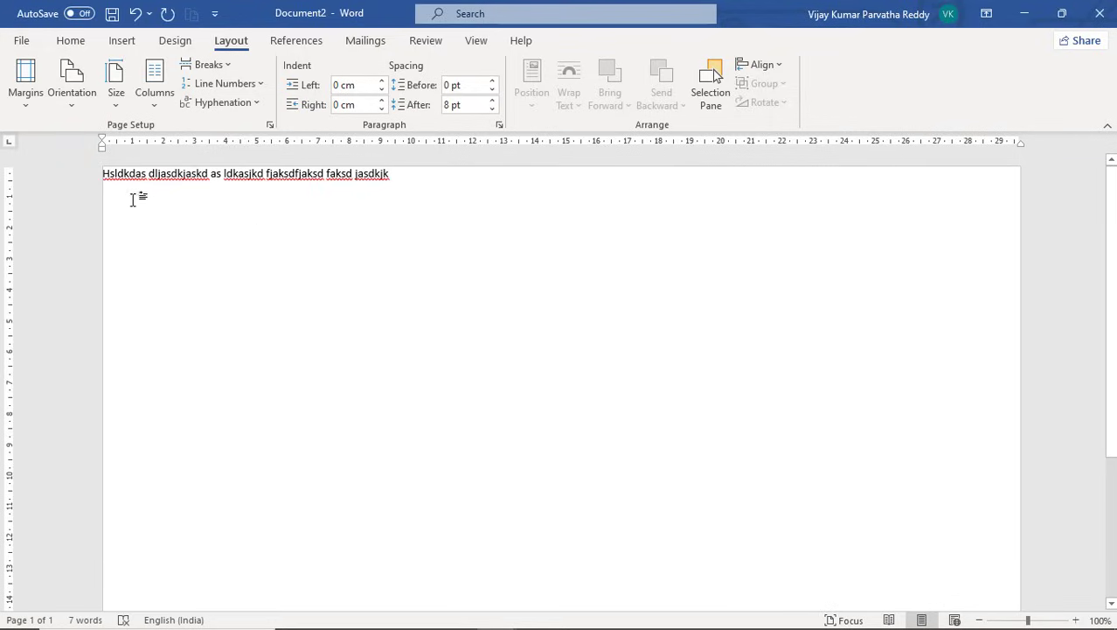
double_click(108, 179)
left_click(104, 177)
left_click(426, 194)
Apply the Normal margin preset, 2.54 cm on all four sides.
left_click(30, 109)
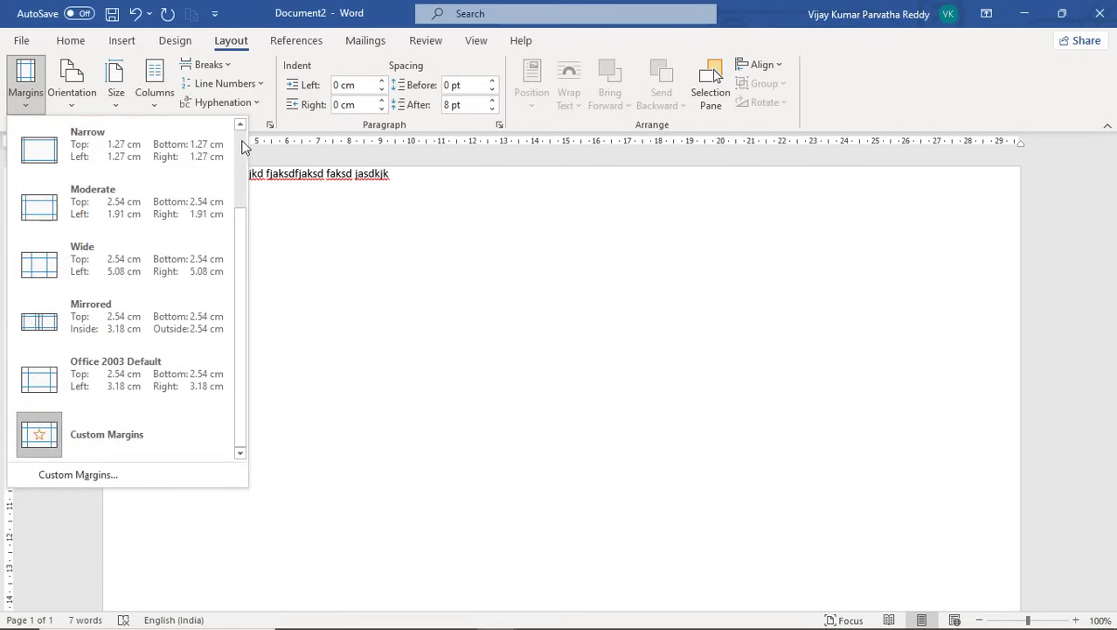
scroll(245, 147, "up", 2)
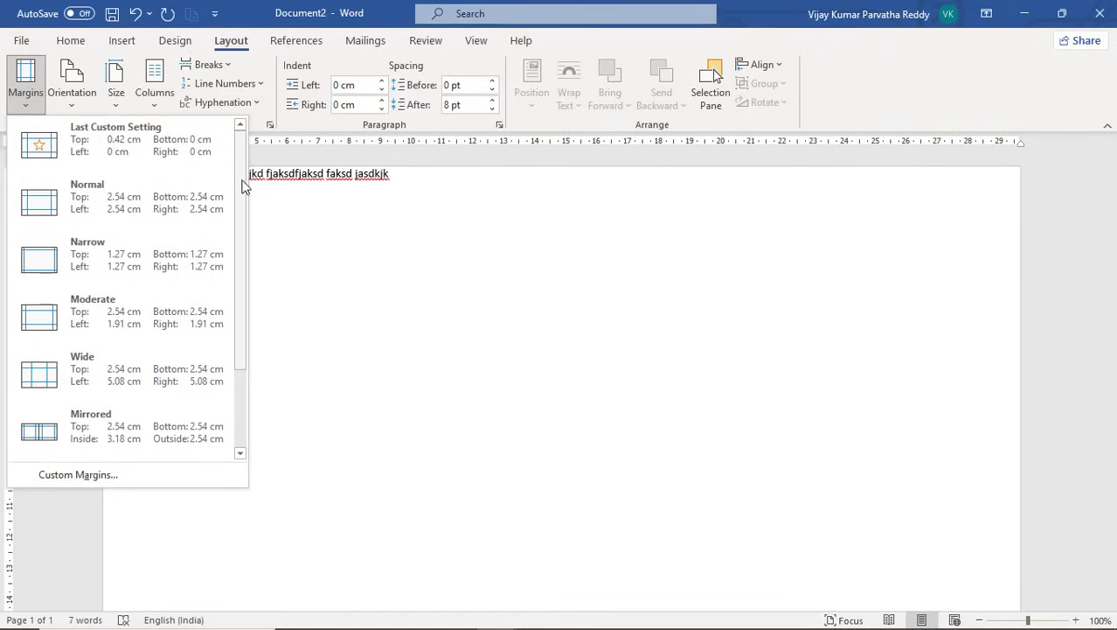
left_click(108, 204)
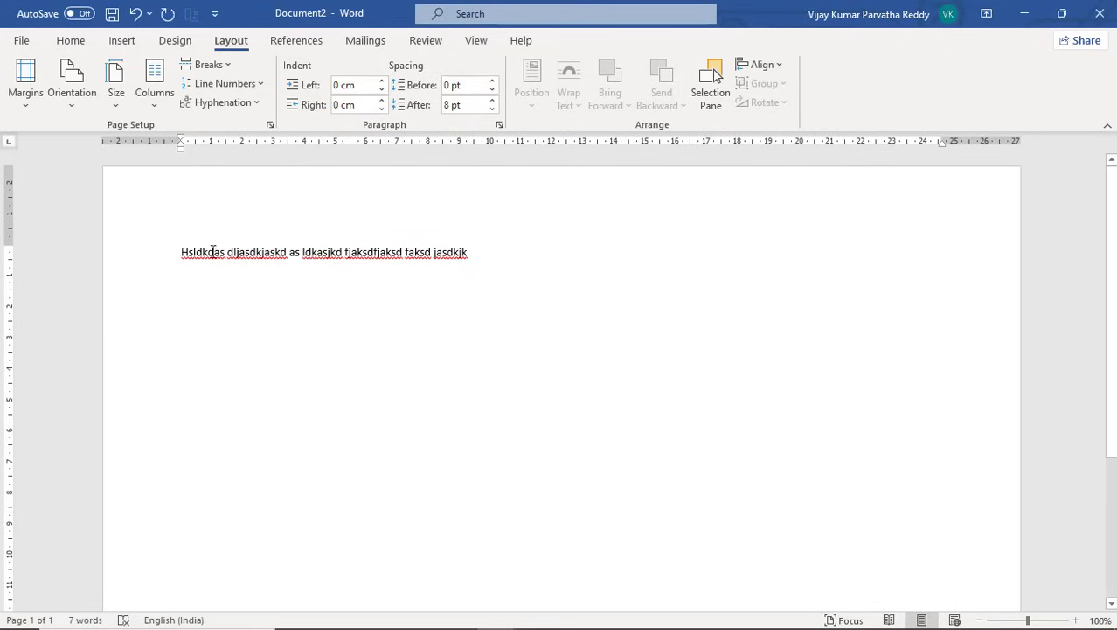
Replace the existing line with random filler text starting "This is as docuas", long enough to wrap onto a second line.
left_click_drag(182, 252, 491, 257)
type("th")
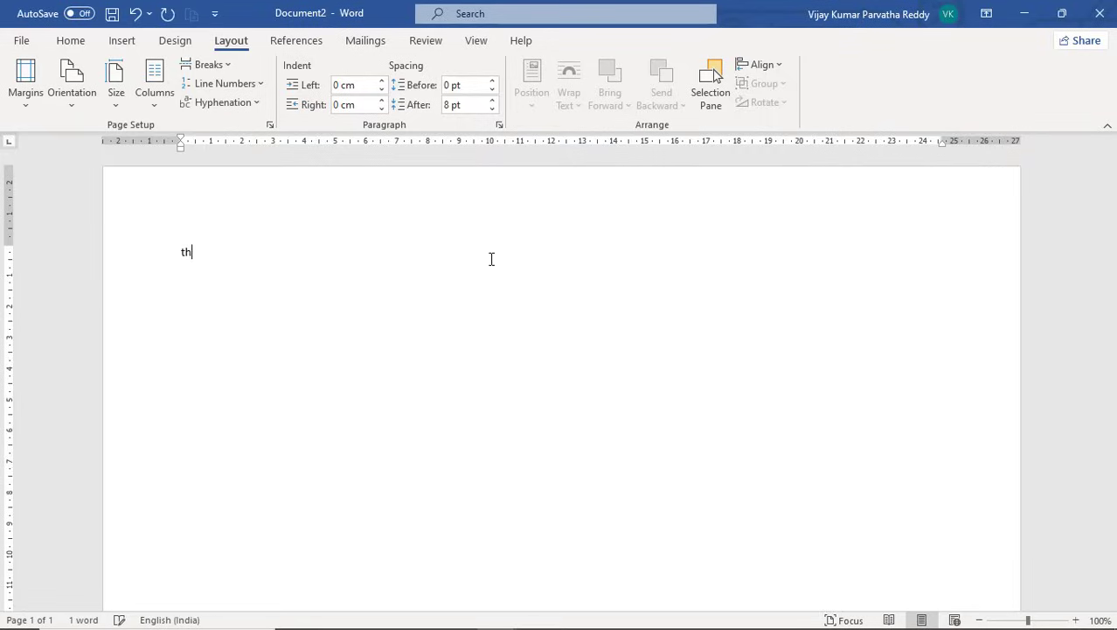
type("is is")
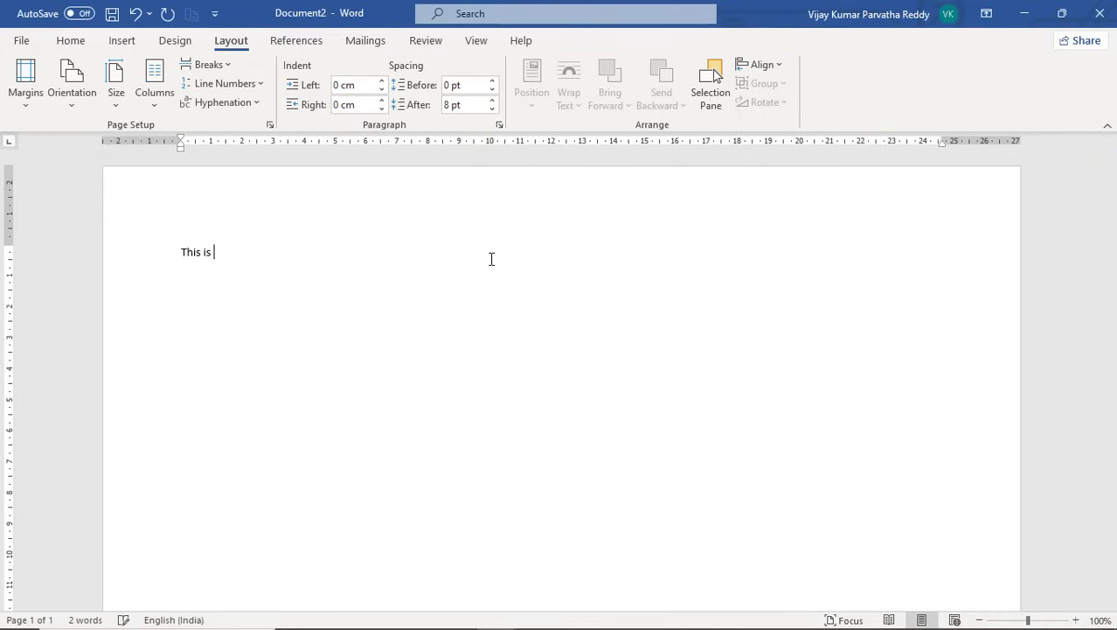
type(" do")
key("BackSpace")
type("as dkasjdkasj kasjdlfka jskfdjas")
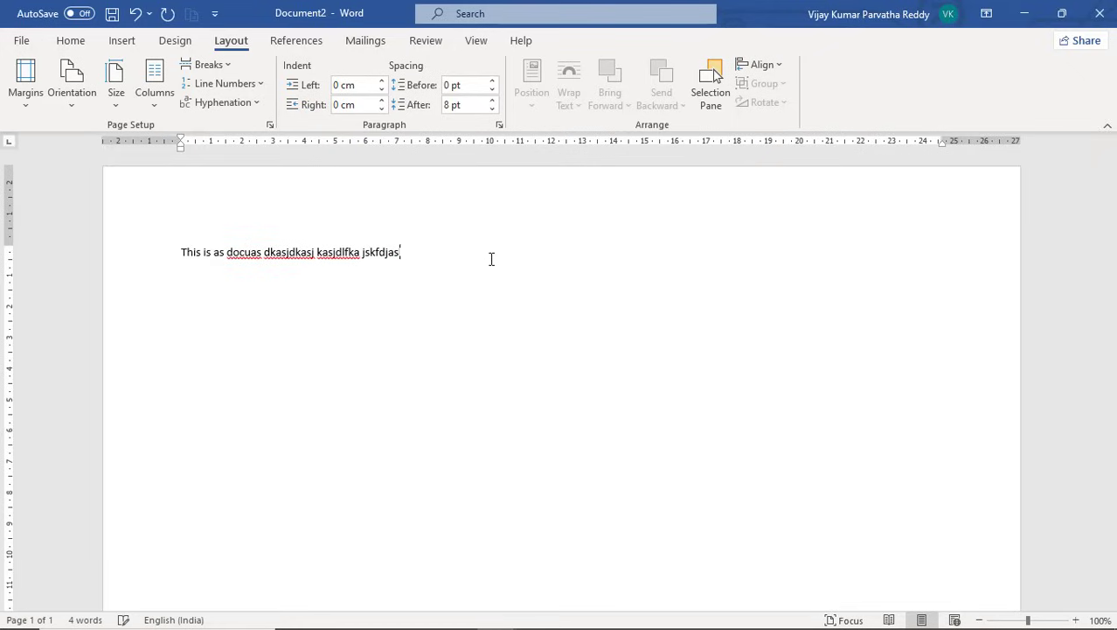
type("ldkfjasldk fjasdklfjalskd fjasldkf jaslfk jaslkd f")
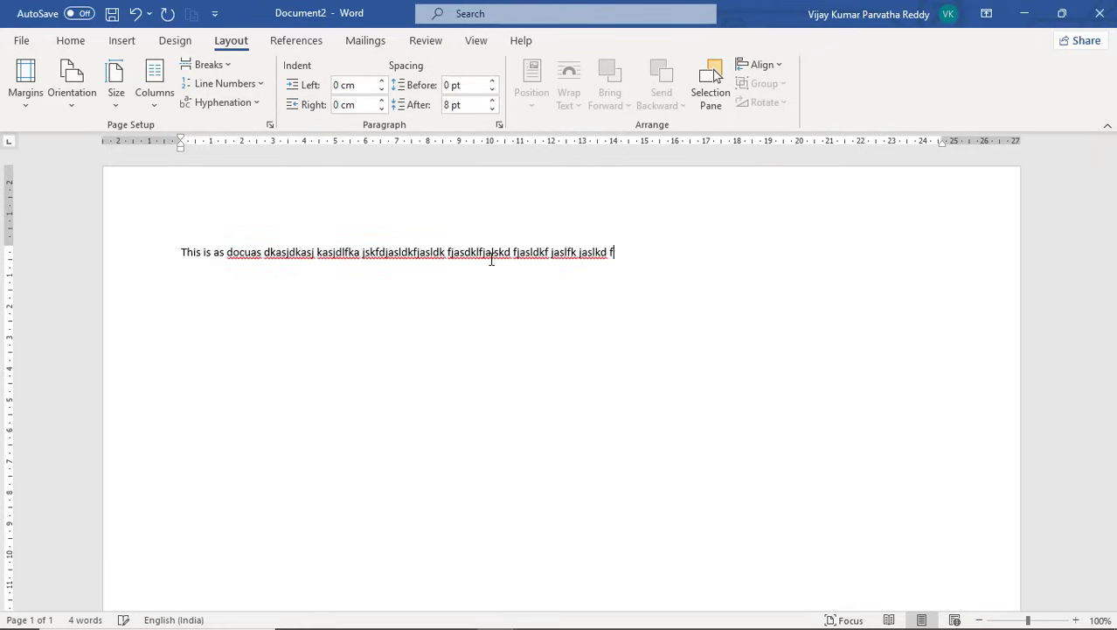
type("askl flaskdflkasdflkasdl fkasld kalskd flkas fkla")
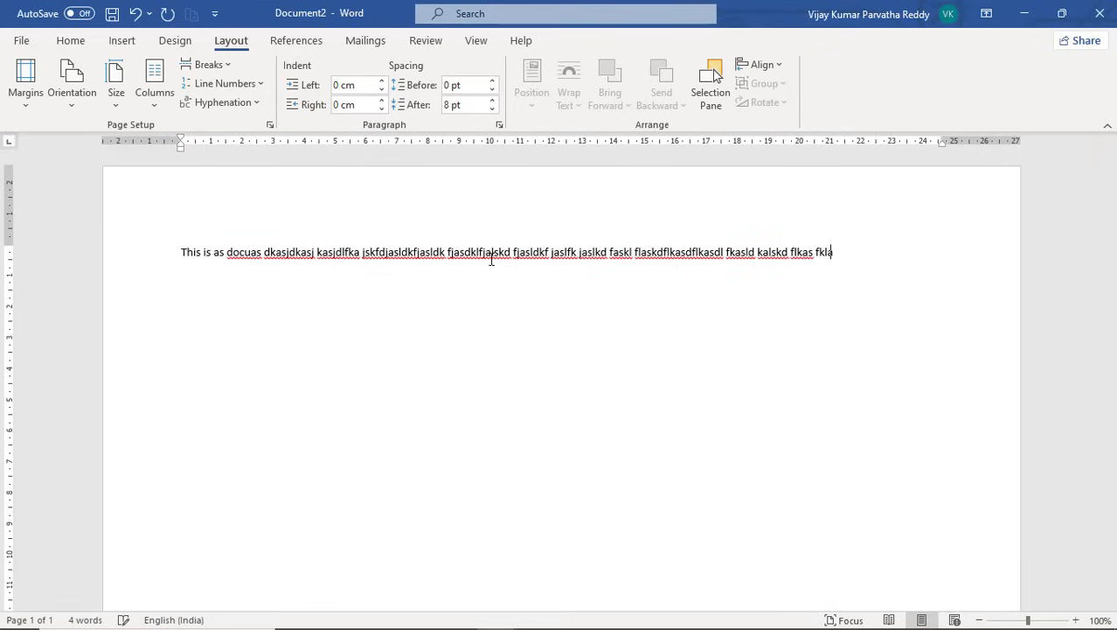
type(" sdfklasdklfajsl f")
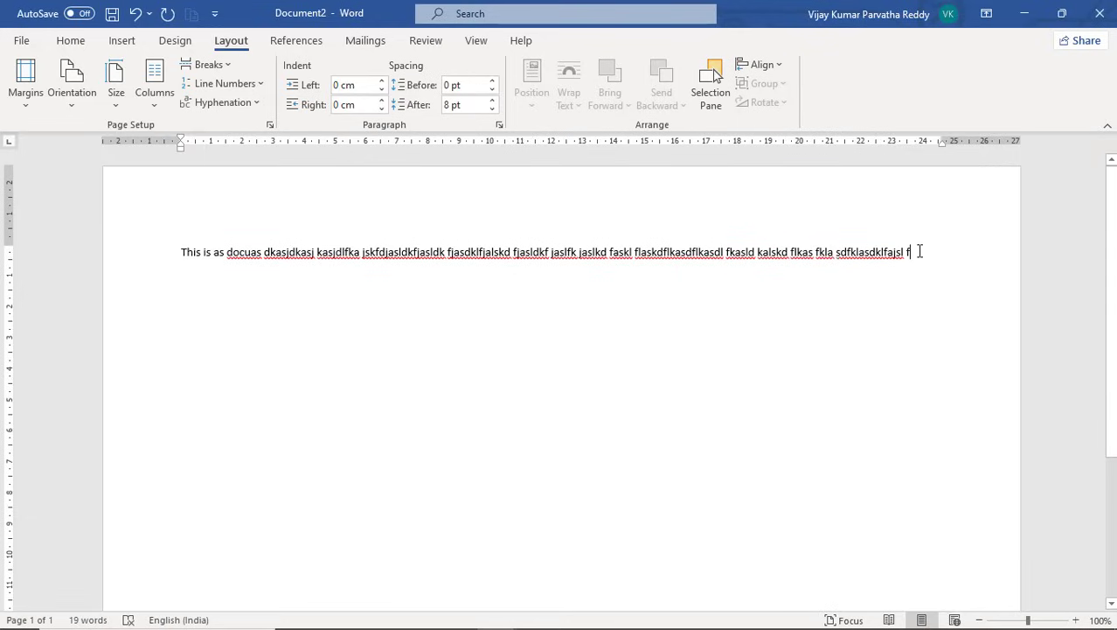
type(" sadfasdfas d")
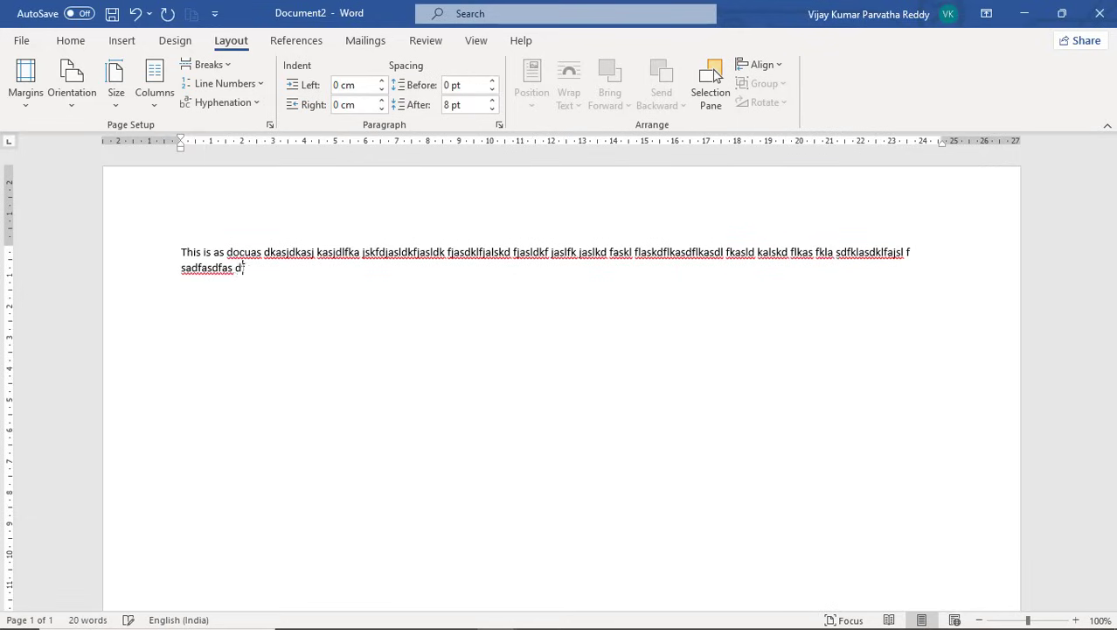
type("fasd fasd fasdasdfas fasd fas f")
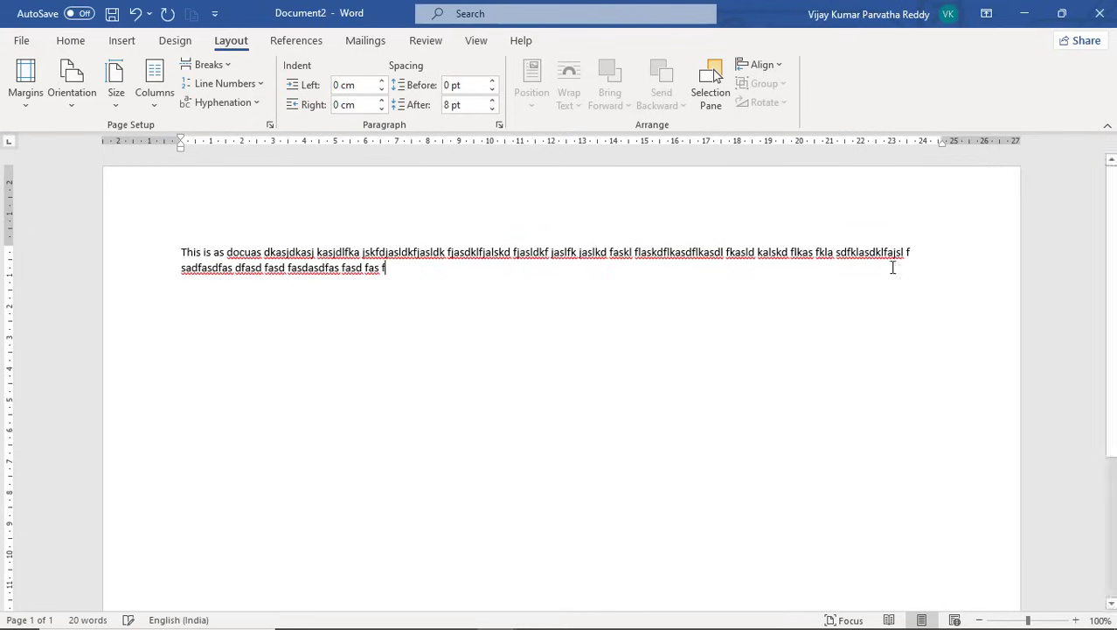
type("asdasdasd fasd fasdf as asf as fasd f")
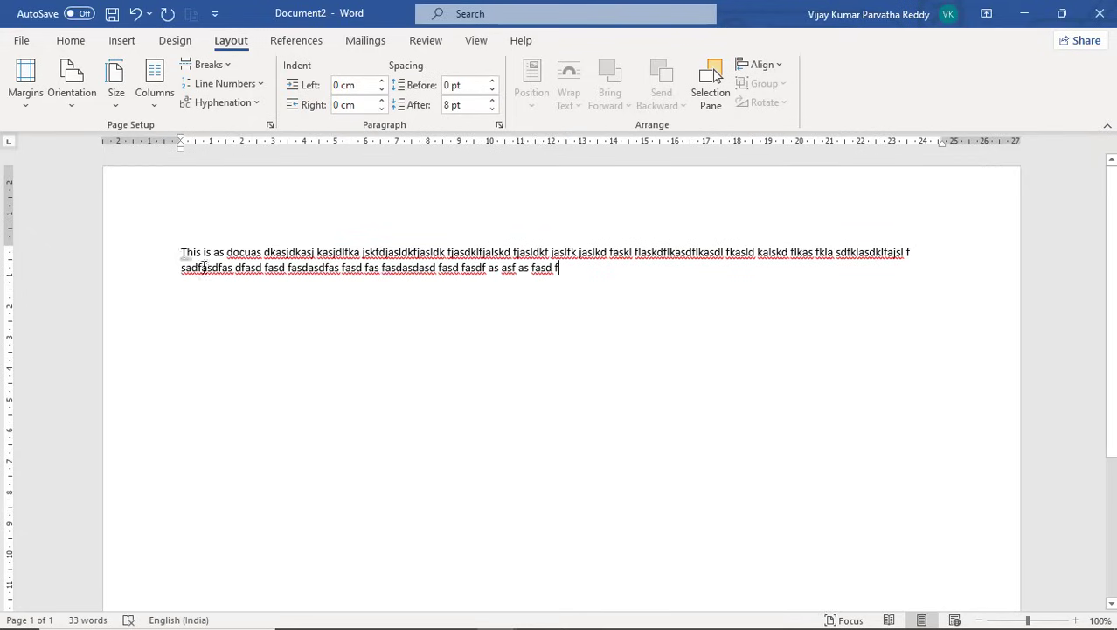
left_click_drag(181, 251, 635, 262)
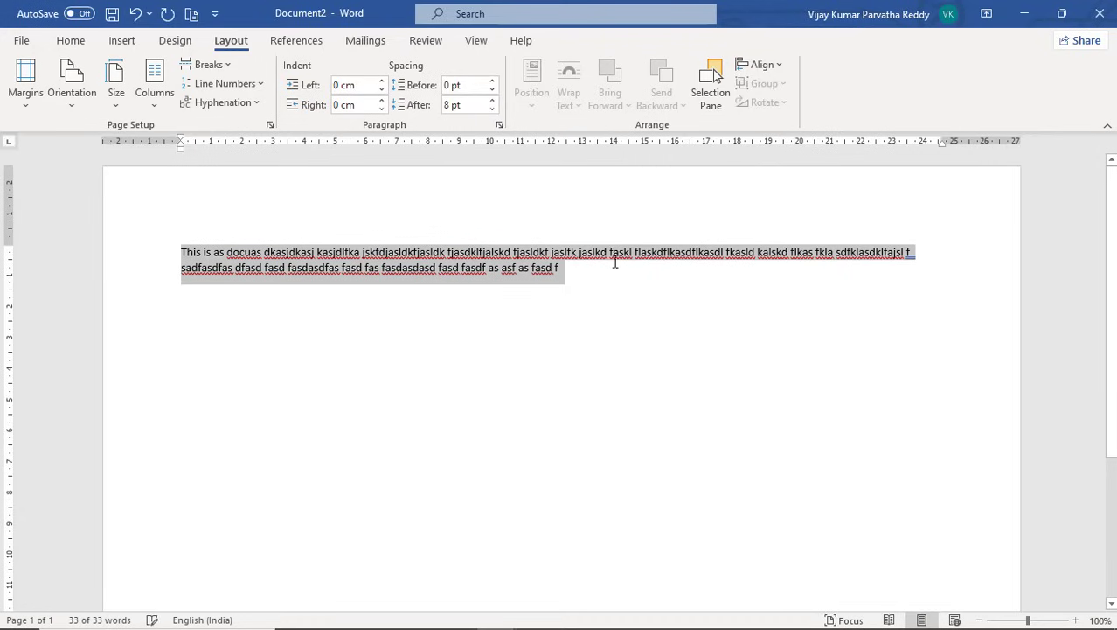
left_click(584, 281)
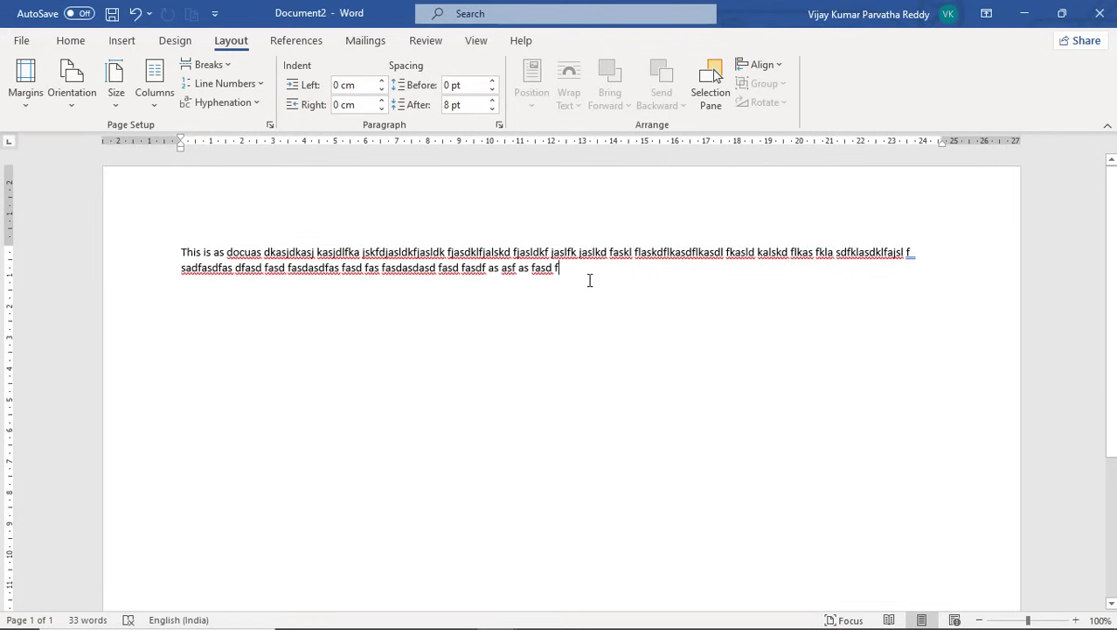
Paste copies of the filler paragraph below the original until the text runs onto a second page, and review the page break.
key("Return")
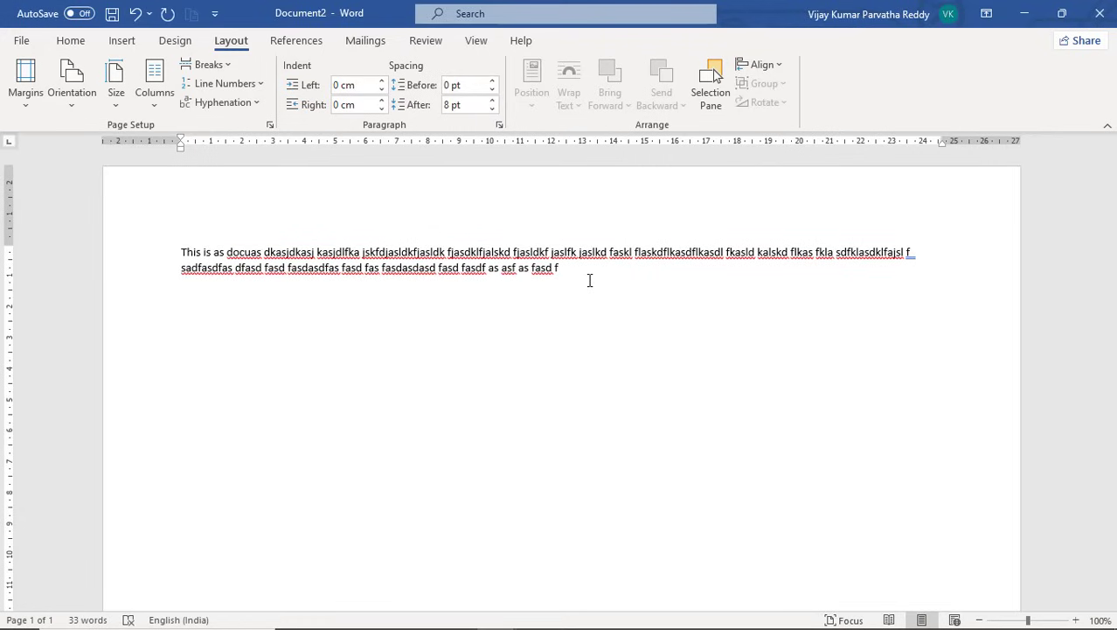
key("ctrl+v")
key("ctrl+v")
key("ctrl+v")
key("ctrl+v")
key("ctrl+v")
key("ctrl+v")
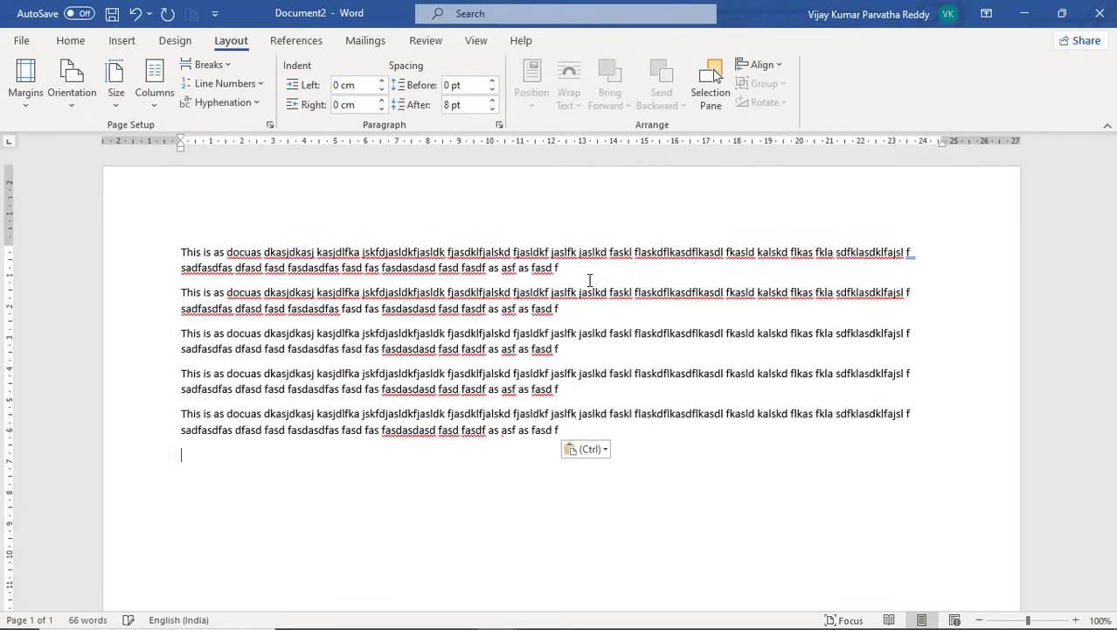
key("ctrl+v")
key("ctrl+v")
key("ctrl+v")
key("ctrl+v")
key("ctrl+v")
key("ctrl+v")
key("ctrl+v")
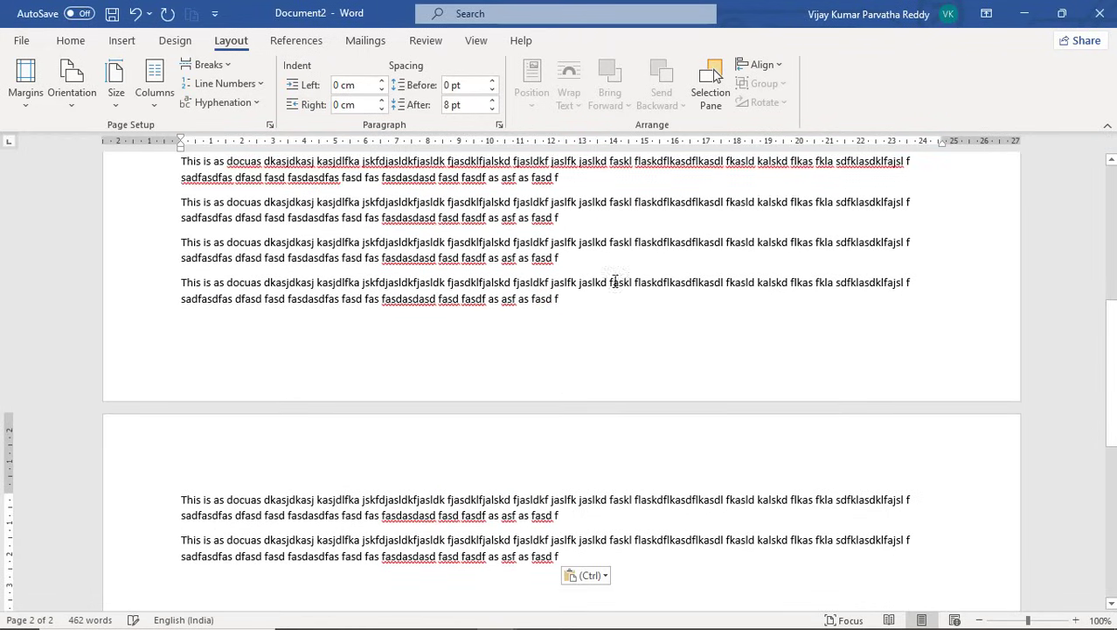
left_click(543, 299)
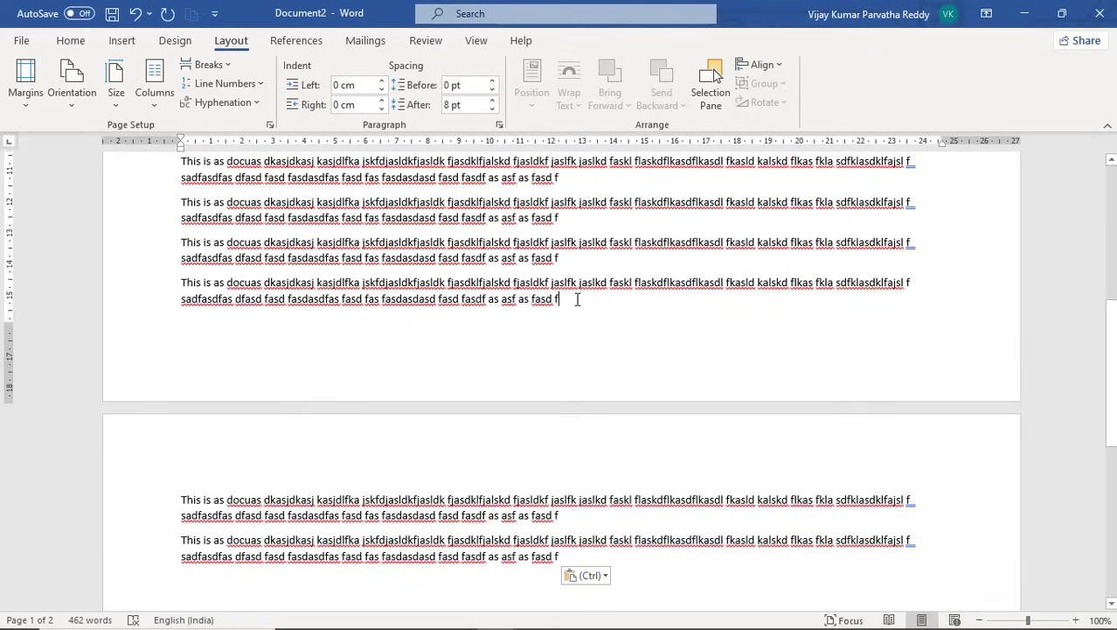
scroll(576, 300, "up", 2)
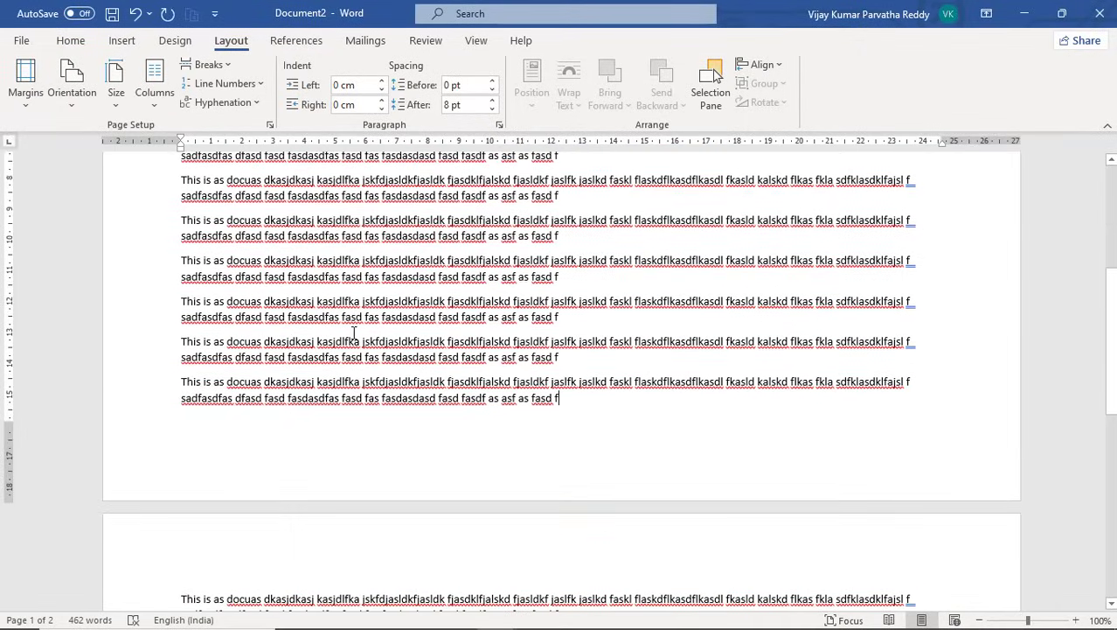
scroll(803, 311, "down", 2)
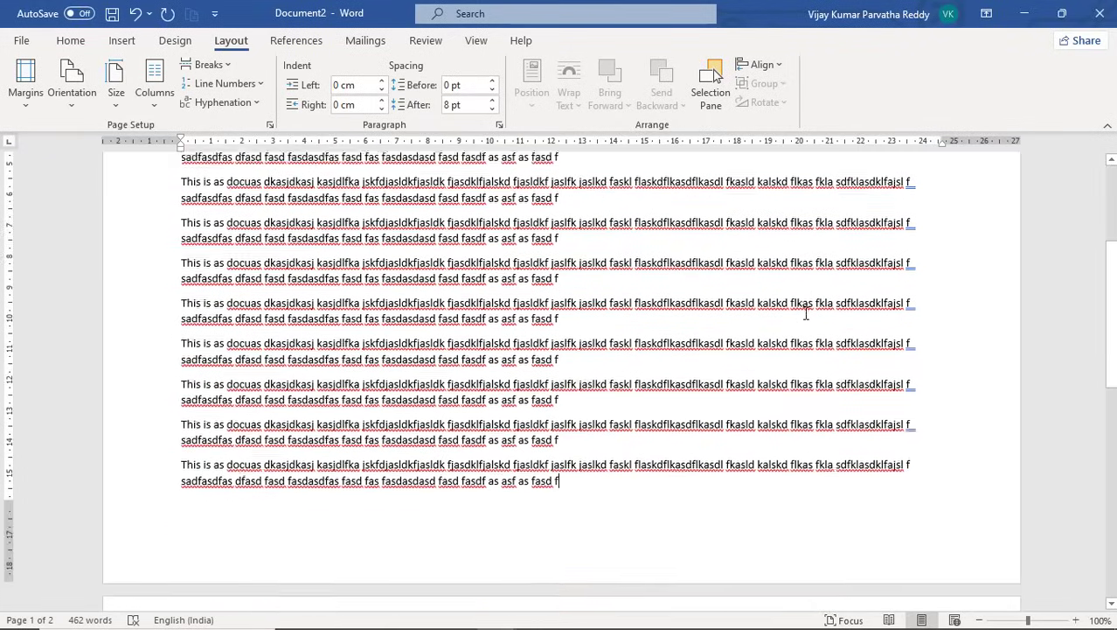
scroll(805, 313, "up", 2)
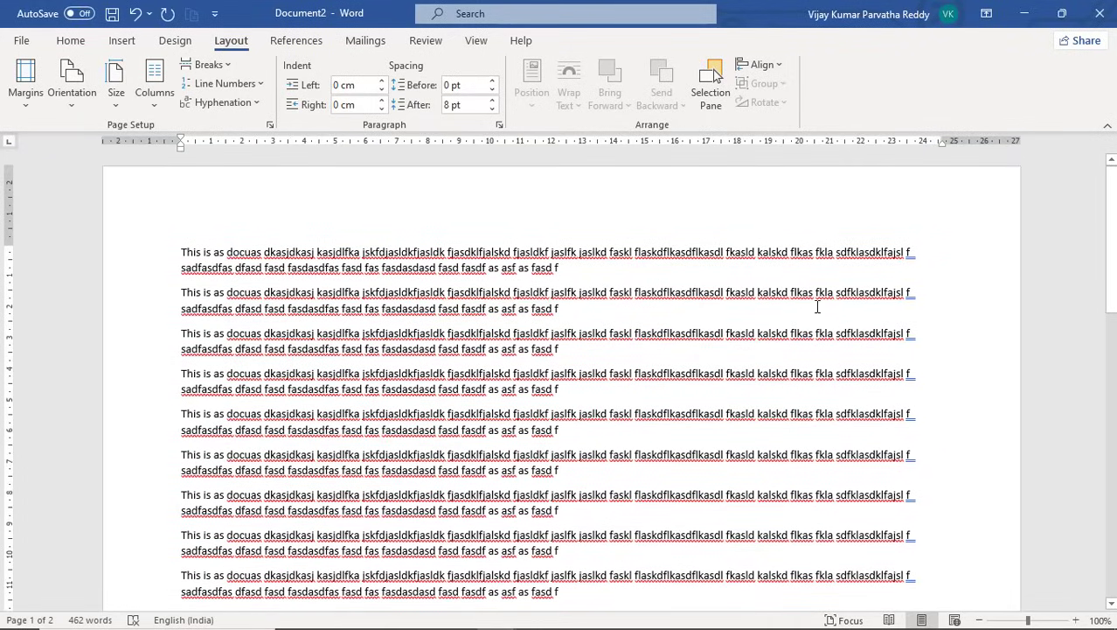
Try the Narrow margin preset, 1.27 cm on all sides, followed by Wide, with 5.08 cm left and right margins.
left_click(24, 105)
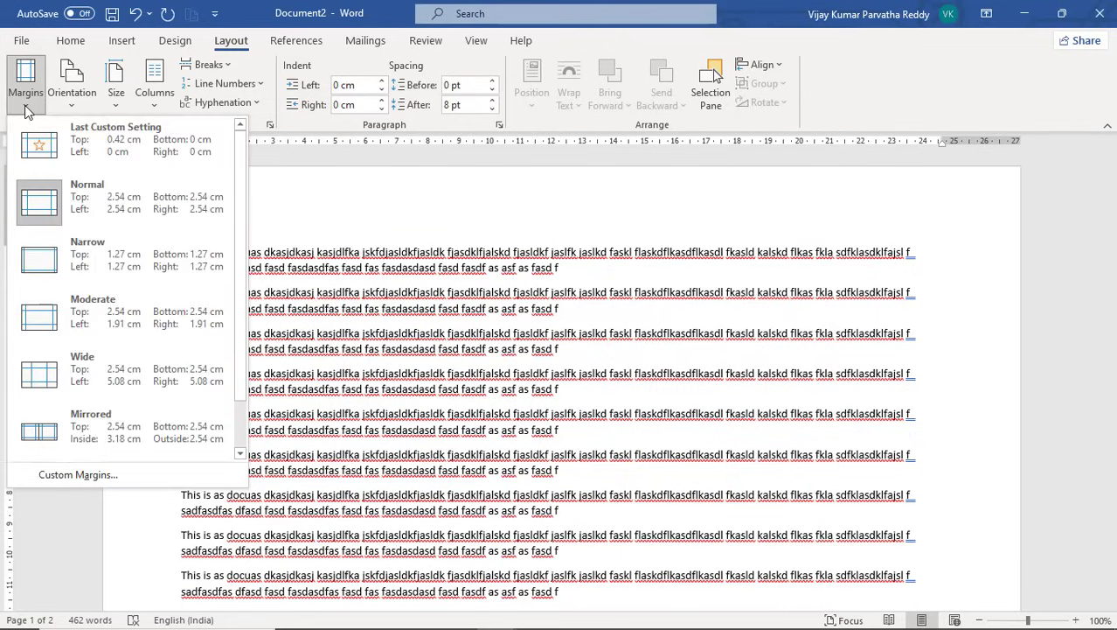
left_click(58, 266)
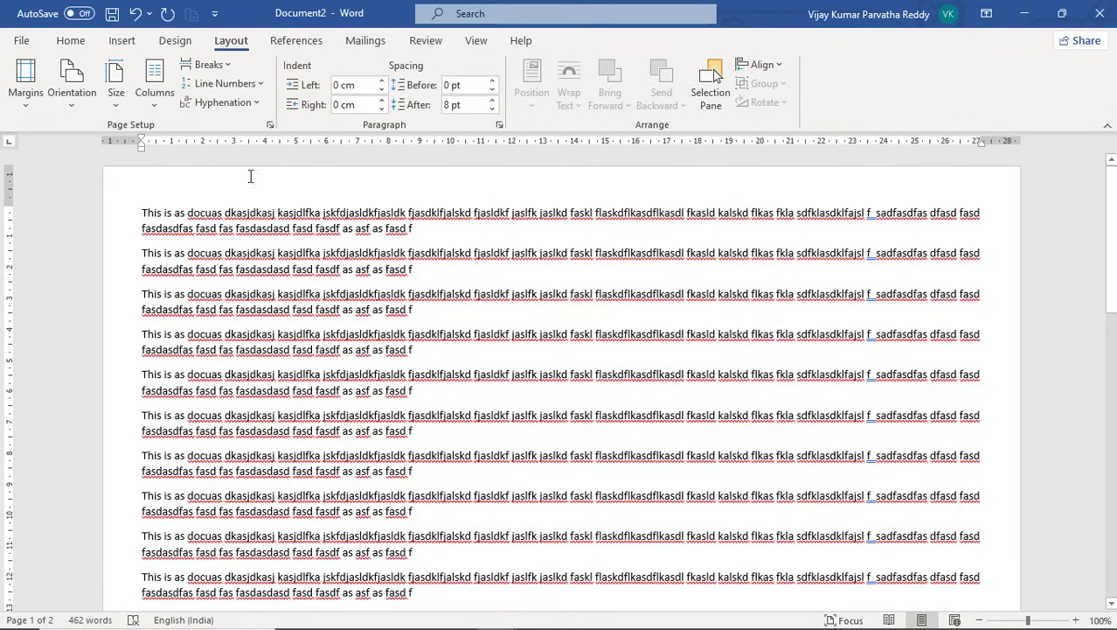
left_click(25, 106)
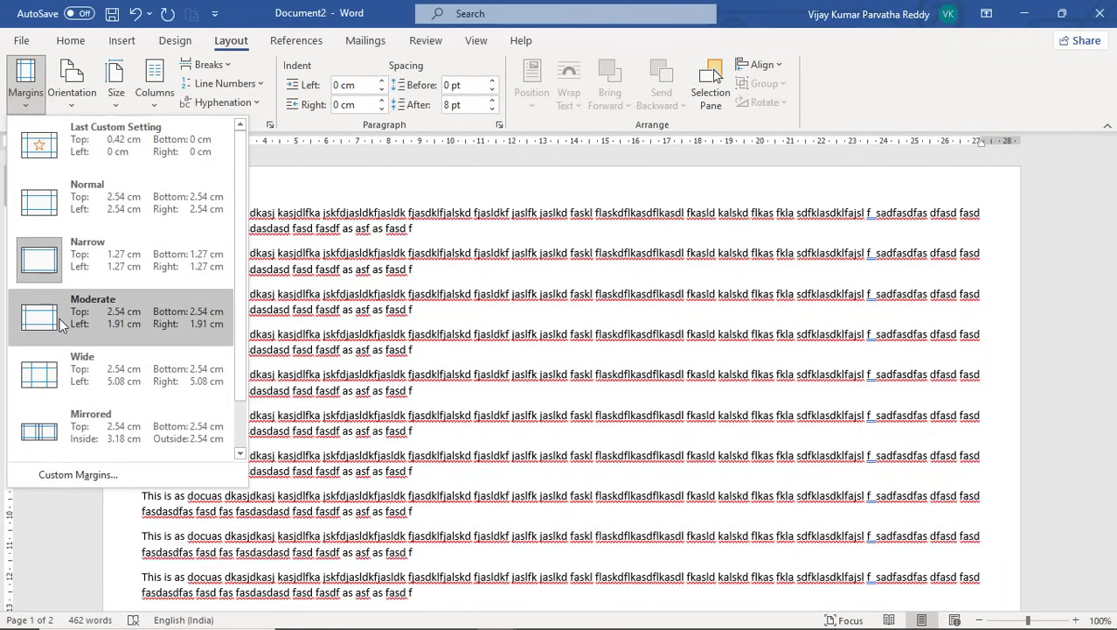
left_click(54, 374)
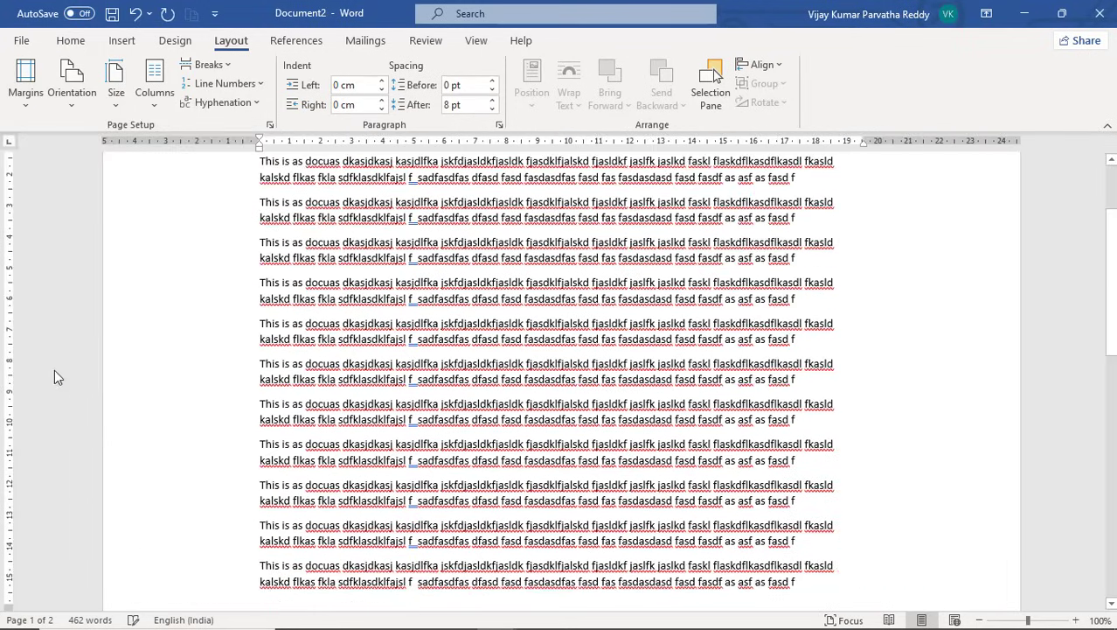
scroll(653, 200, "up", 2)
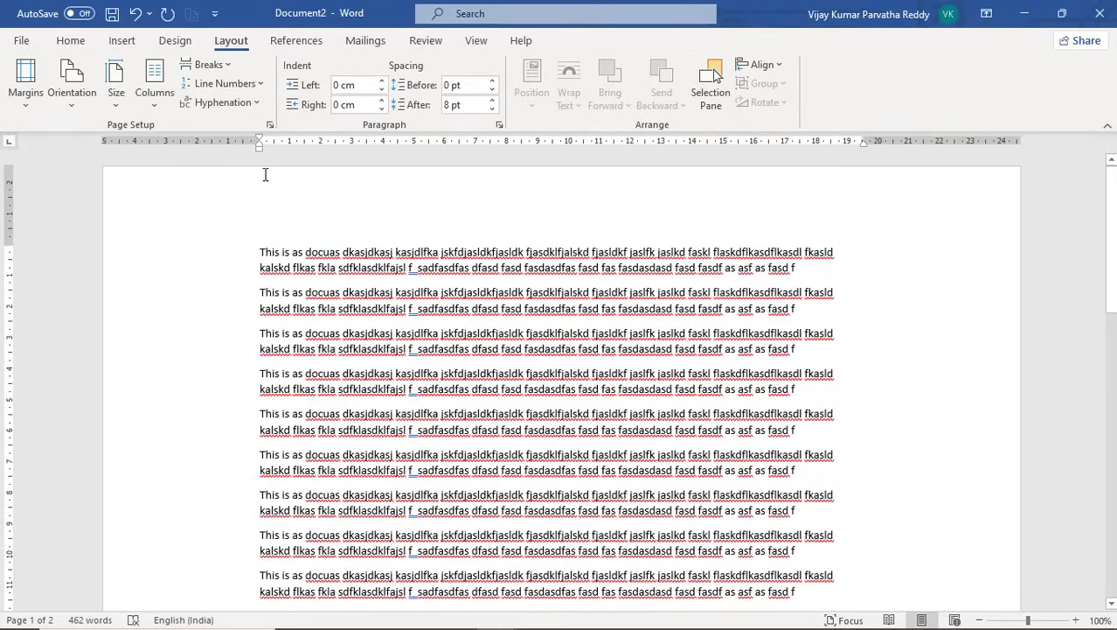
Try the Mirrored margin preset and return the document to Normal, 2.54 cm on all four sides.
left_click(26, 105)
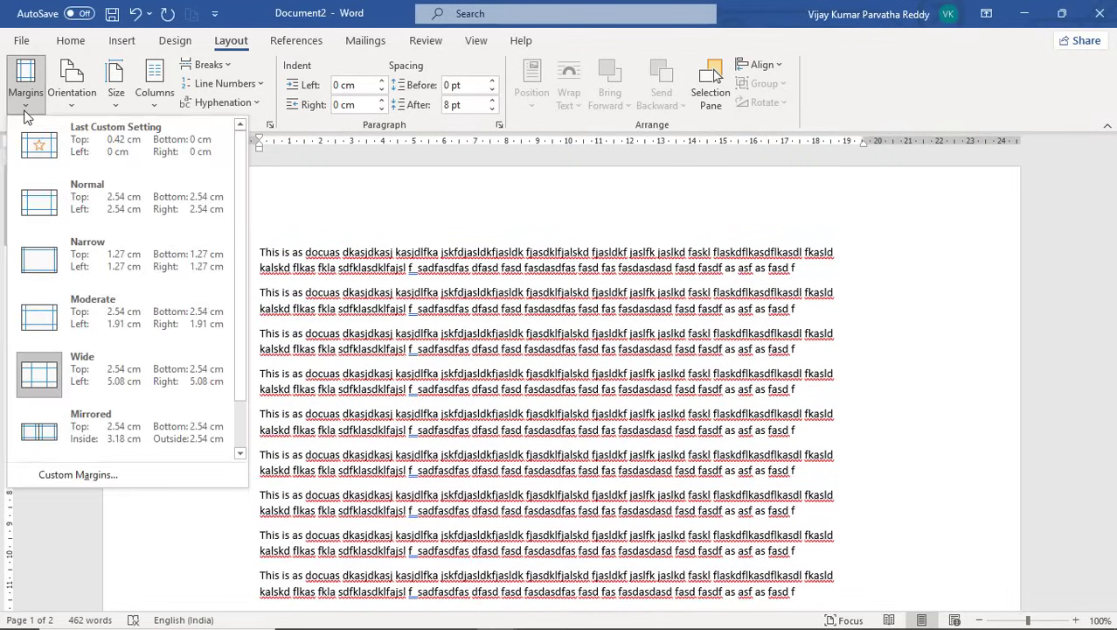
left_click(96, 423)
scroll(323, 366, "up", 2)
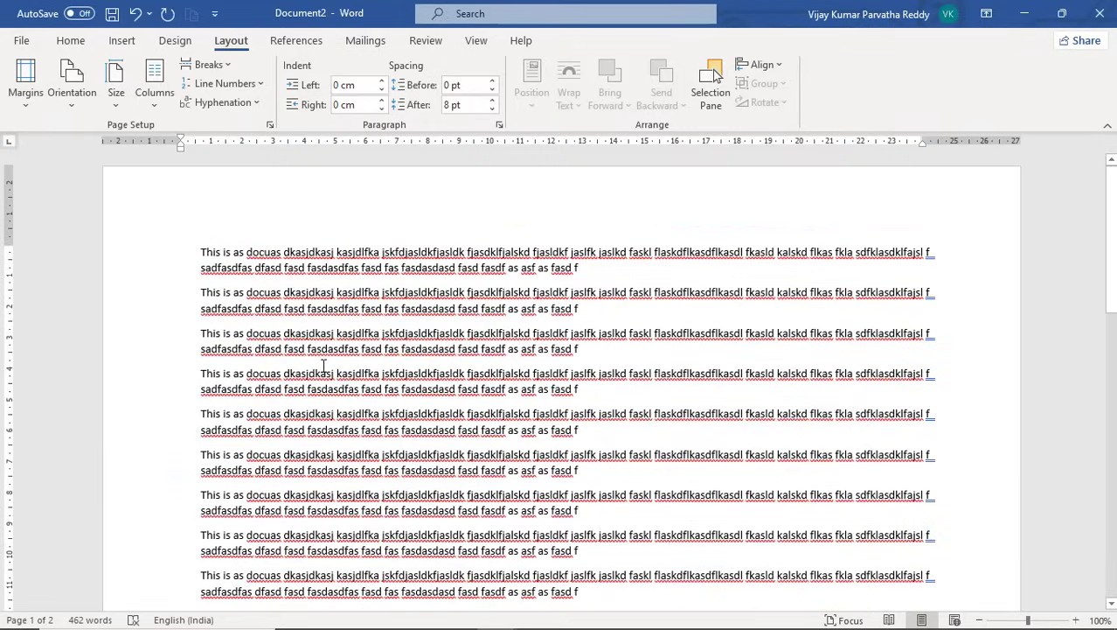
left_click(27, 88)
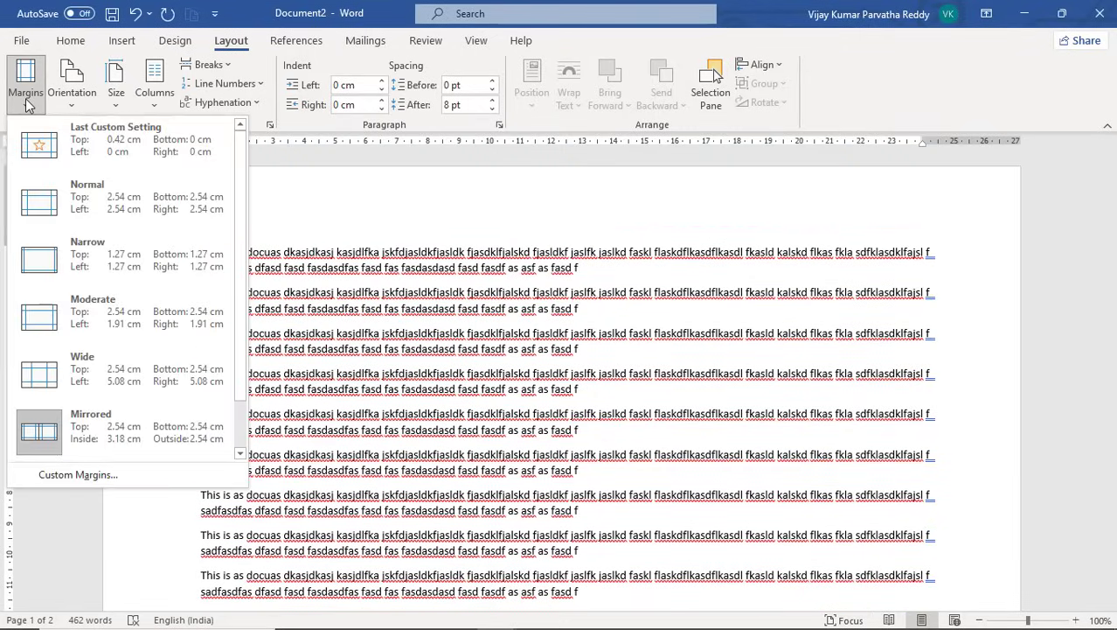
left_click(102, 202)
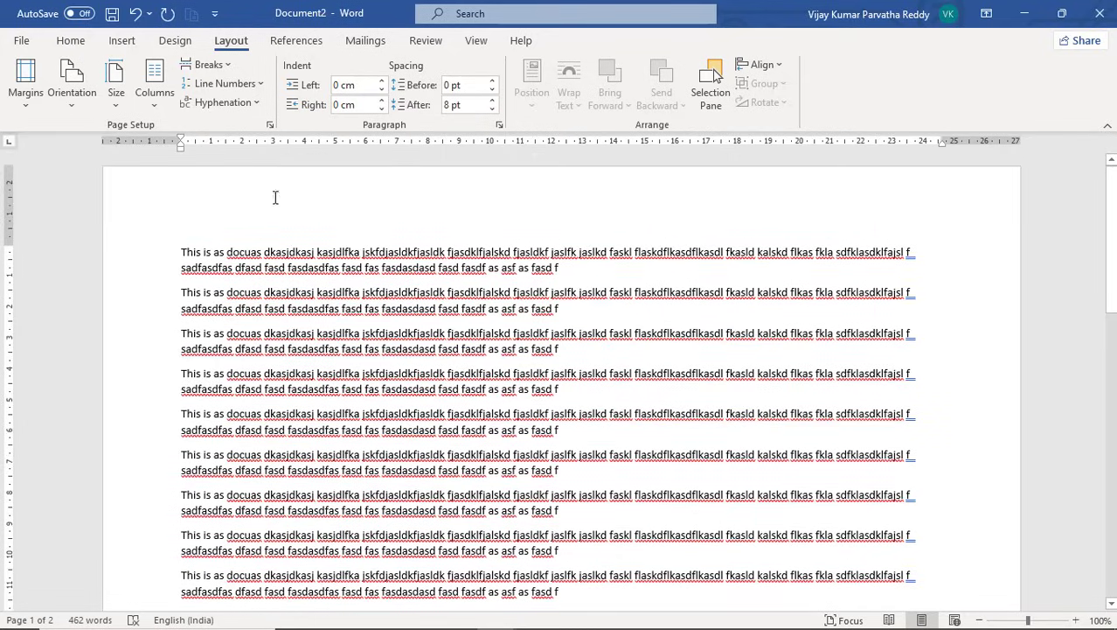
Set custom margins of 2 cm top and 1 cm bottom, left and right, with portrait orientation for the whole document.
left_click(23, 103)
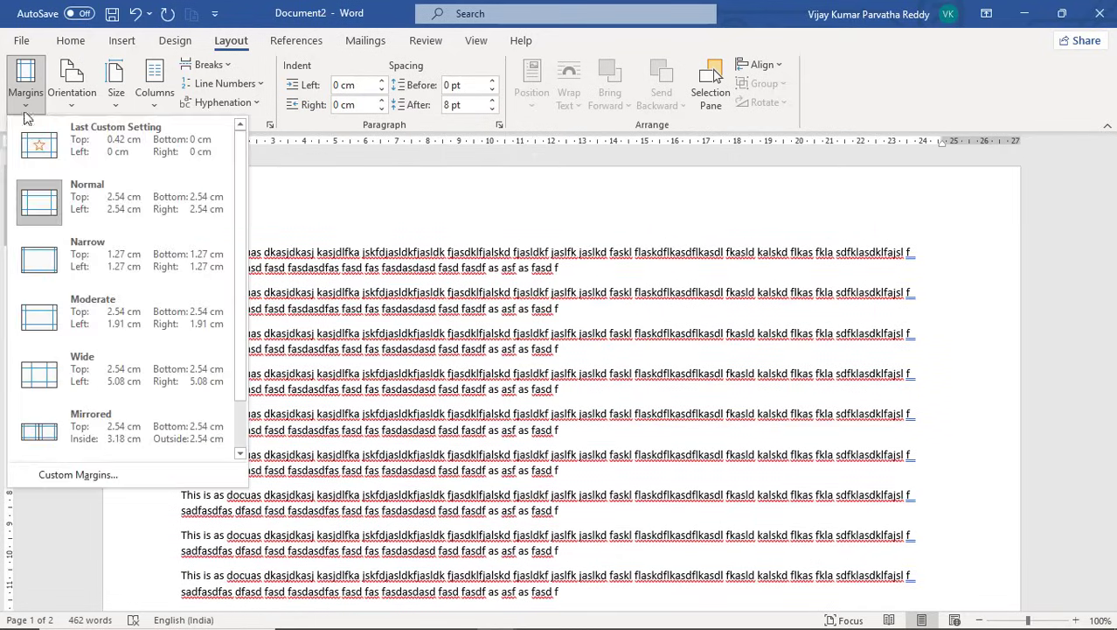
left_click(109, 477)
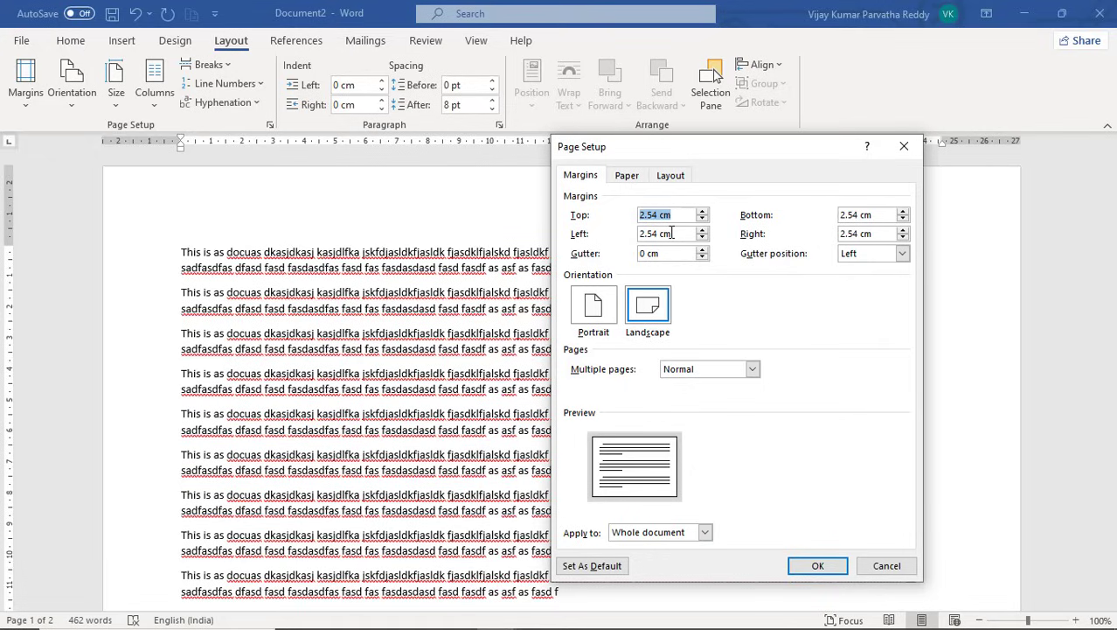
type("1")
left_click(881, 217)
type("1")
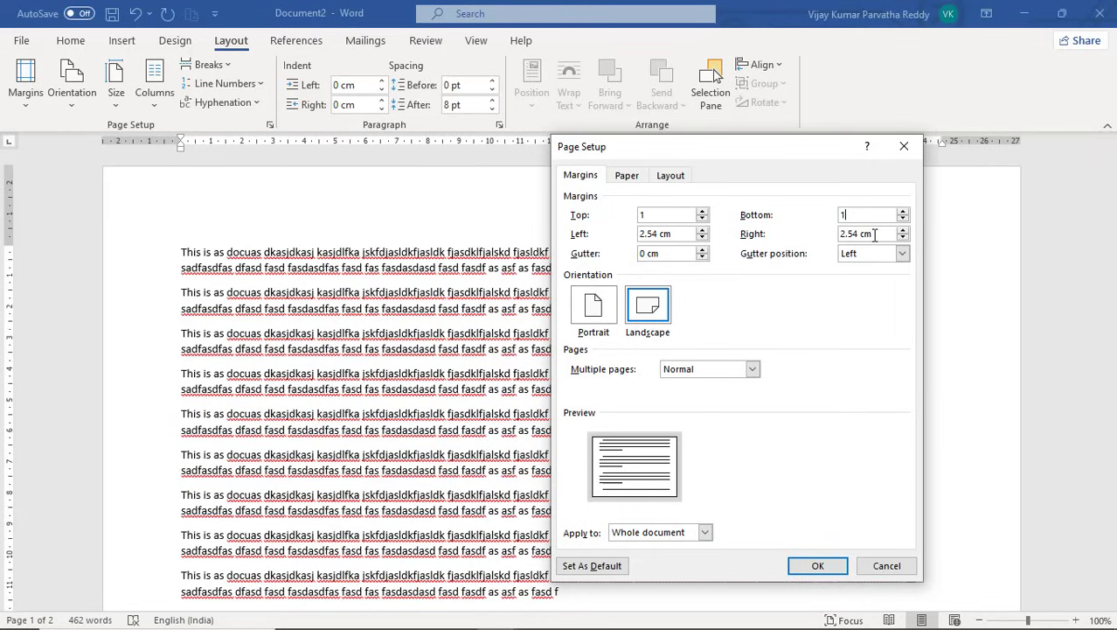
left_click_drag(874, 235, 838, 235)
type("1")
left_click(687, 233)
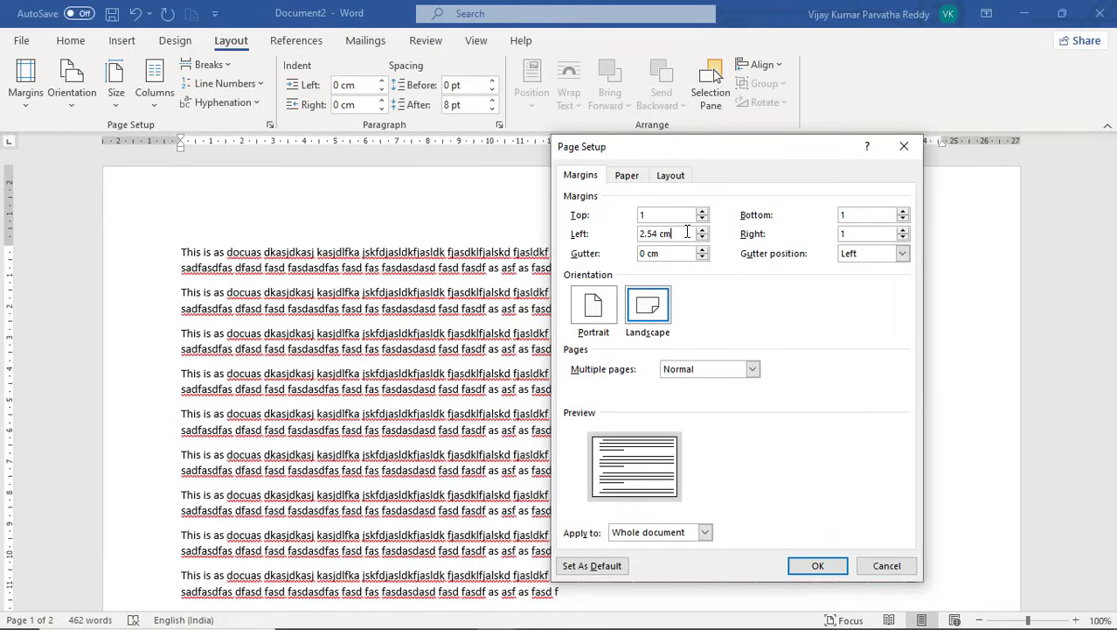
left_click_drag(687, 233, 642, 232)
type("1")
left_click(595, 325)
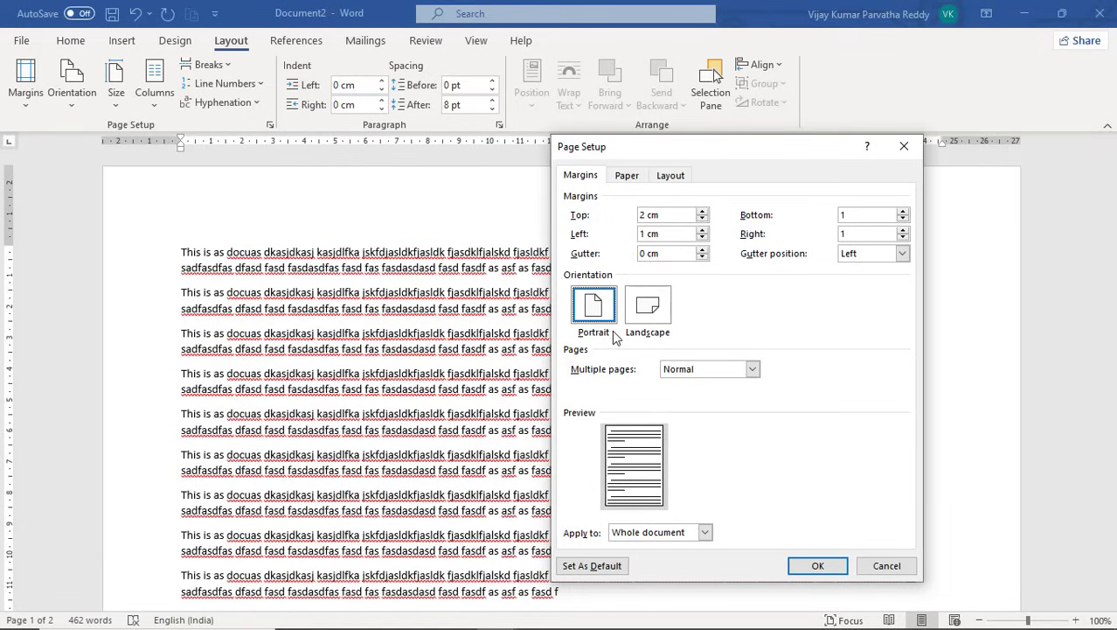
left_click(818, 566)
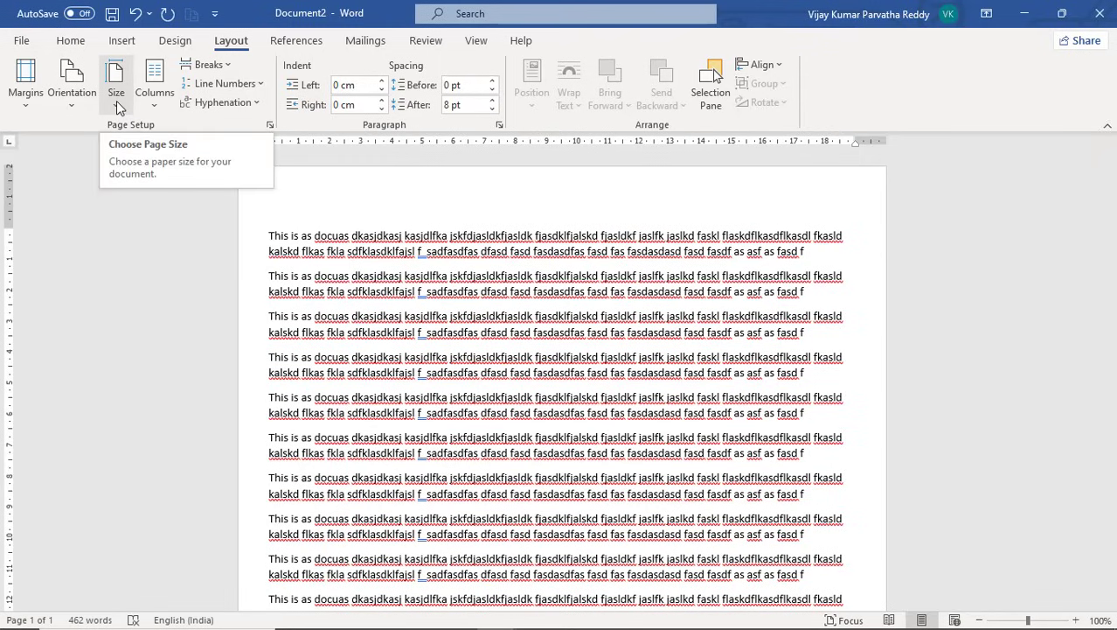
Switch the page orientation to landscape and back to portrait twice to compare how the text reflows.
left_click(77, 98)
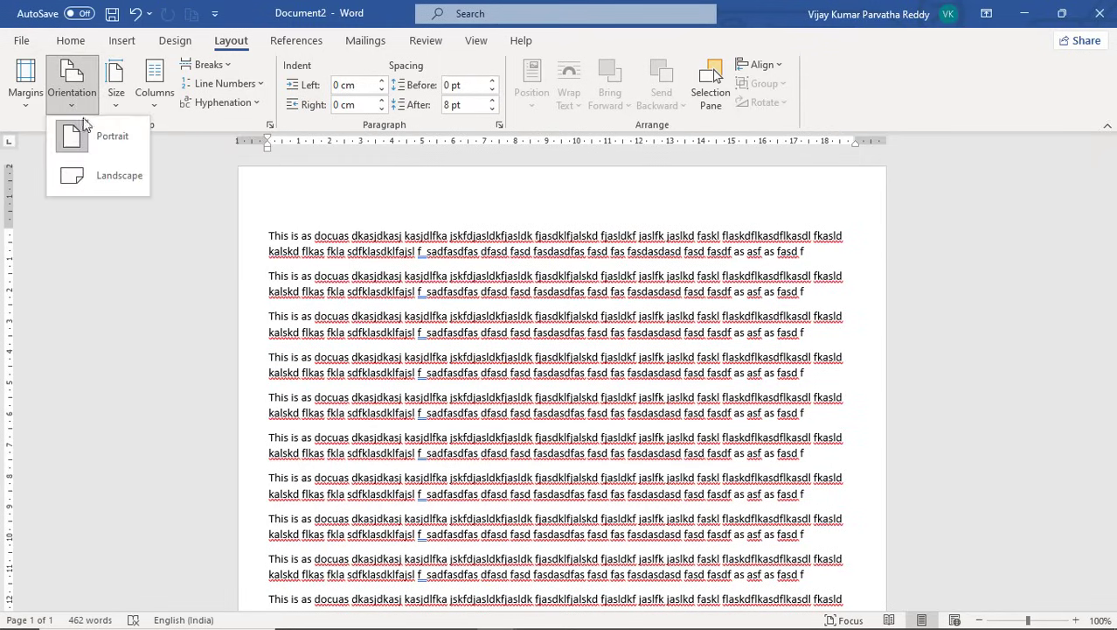
left_click(114, 181)
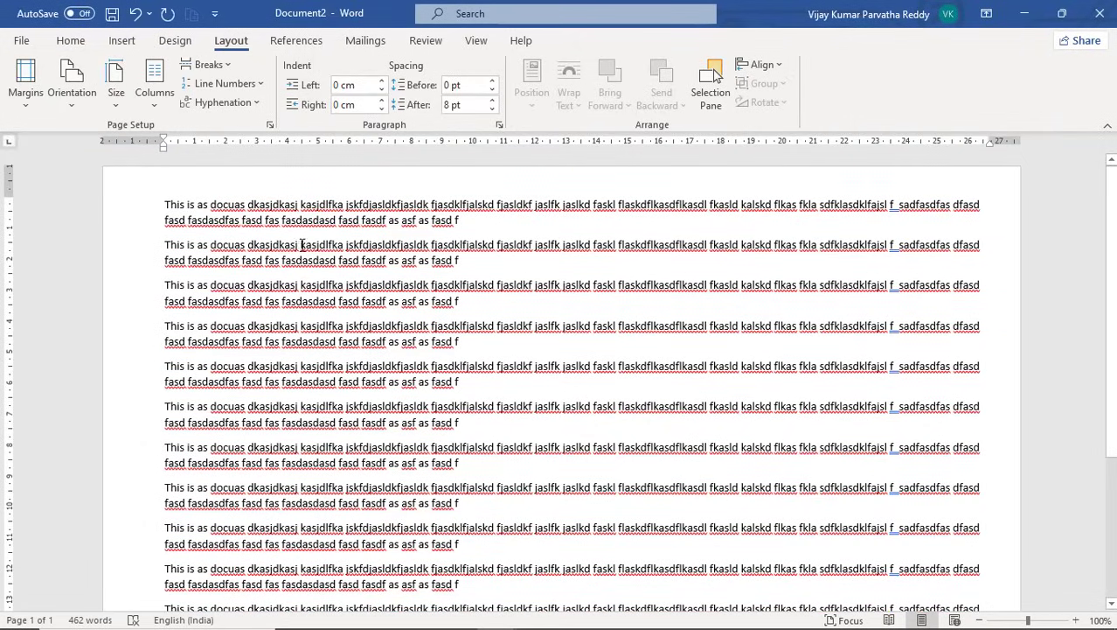
left_click(77, 107)
left_click(96, 140)
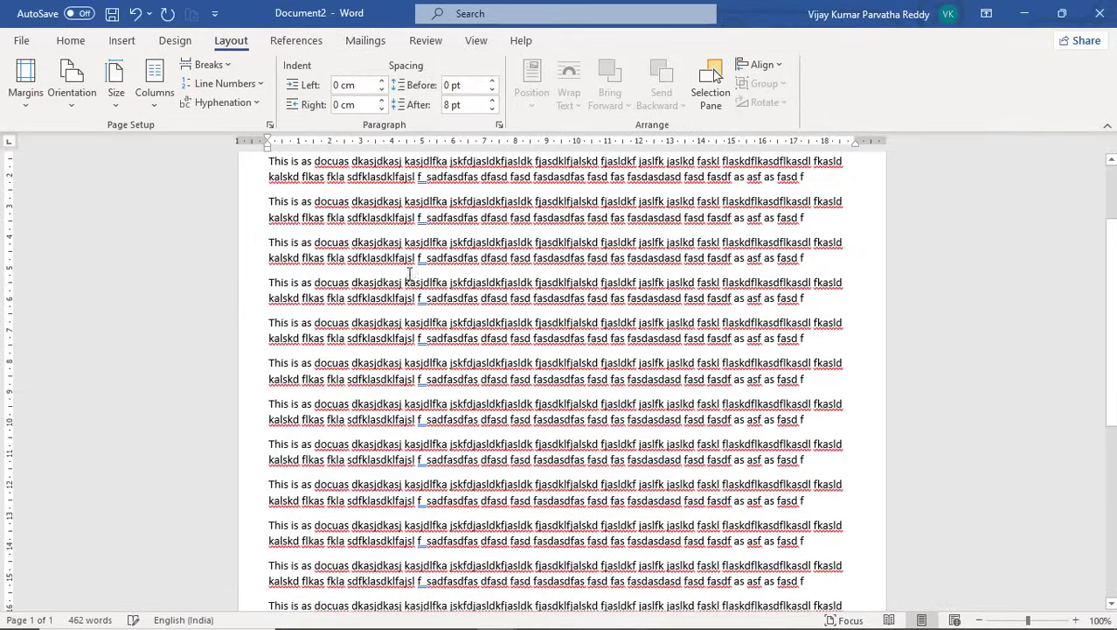
scroll(497, 368, "up", 2)
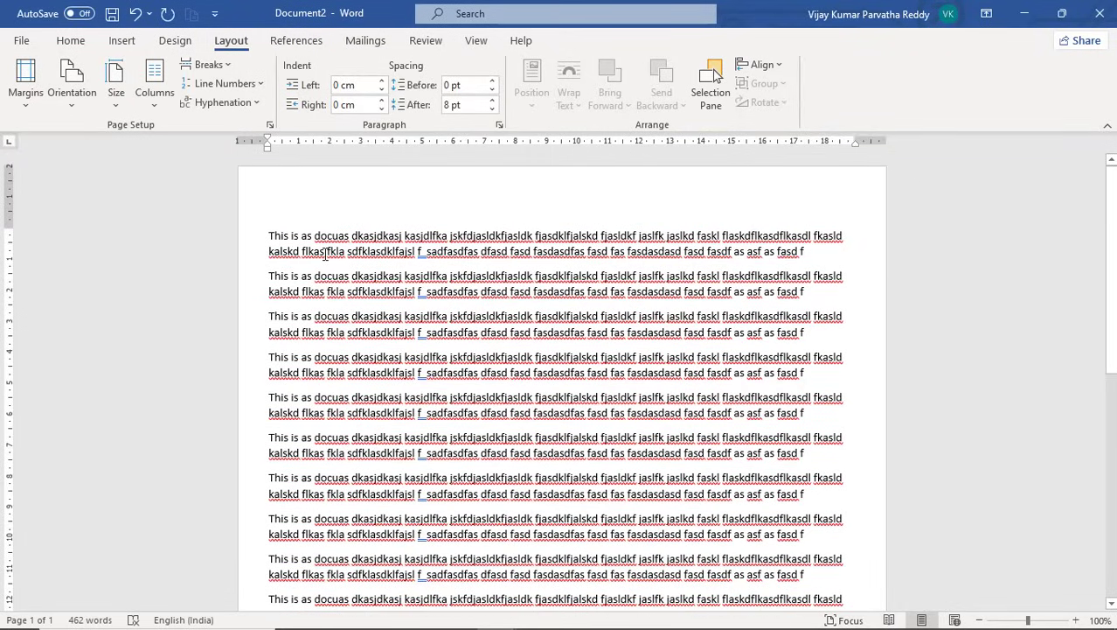
left_click(70, 103)
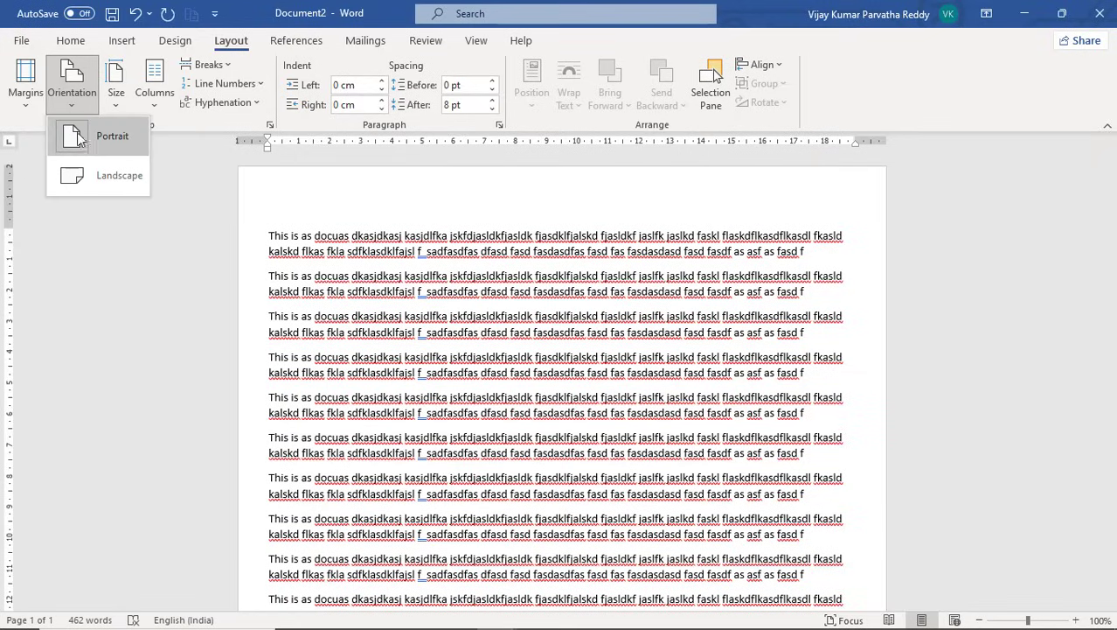
left_click(106, 175)
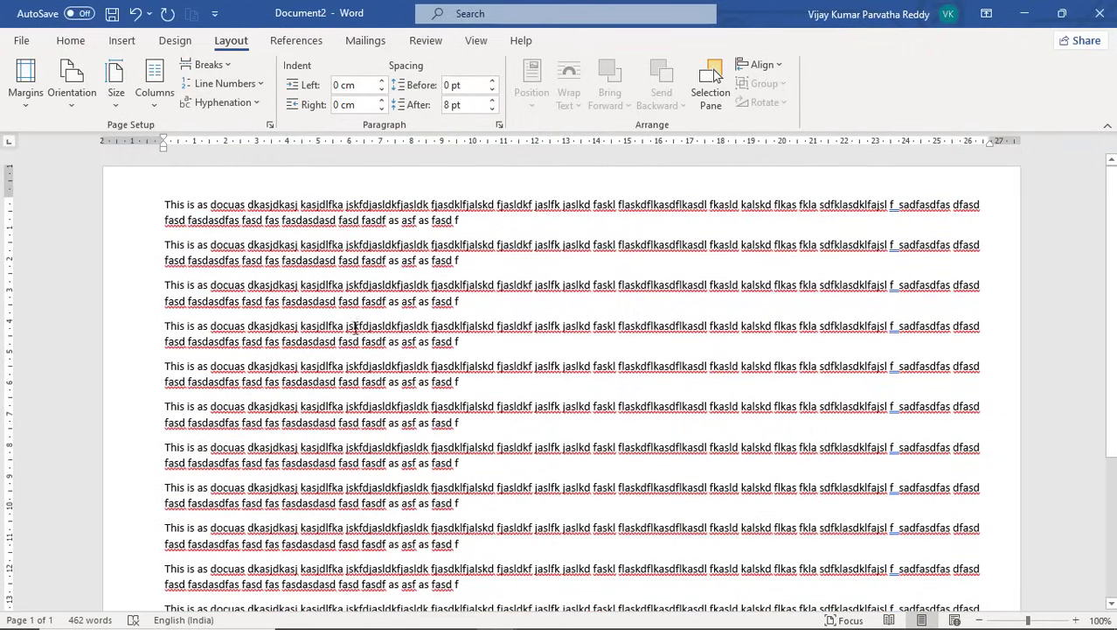
left_click(85, 106)
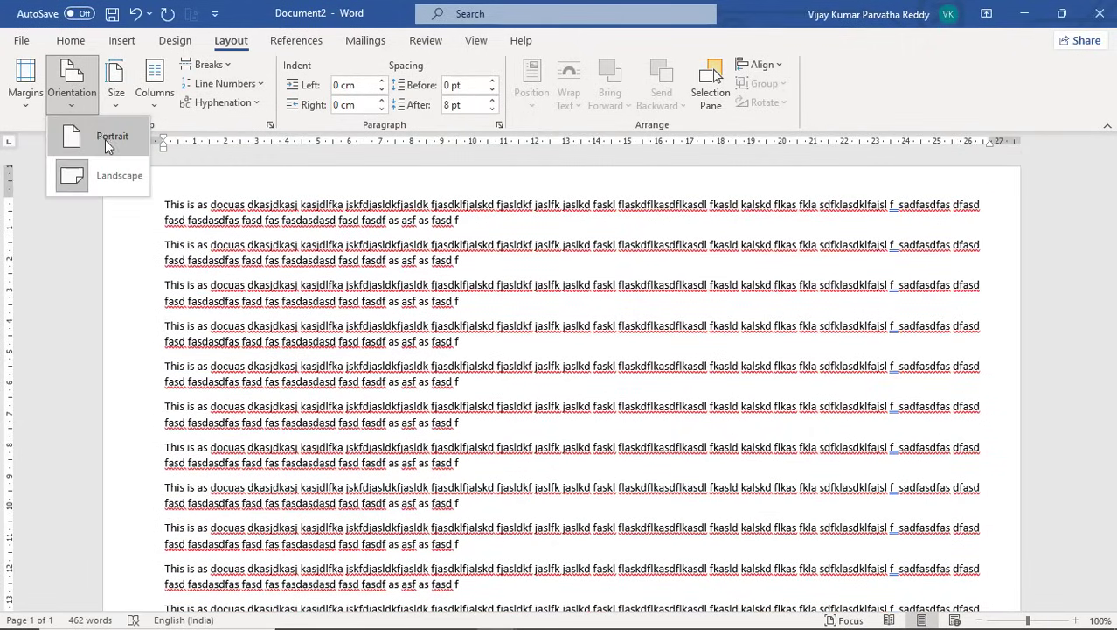
left_click(105, 139)
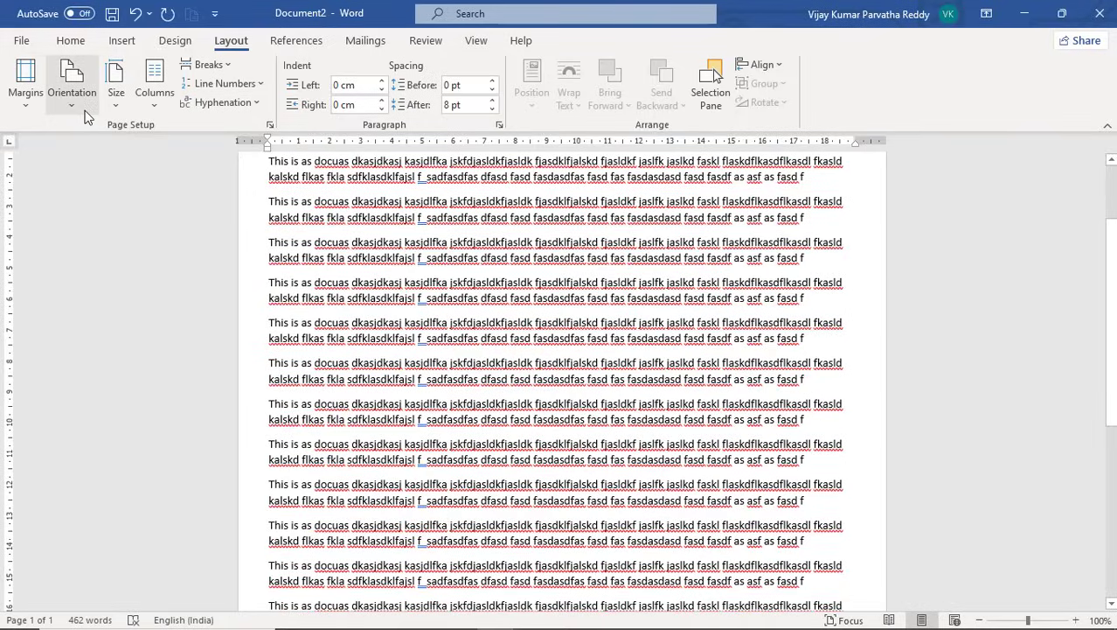
left_click(85, 108)
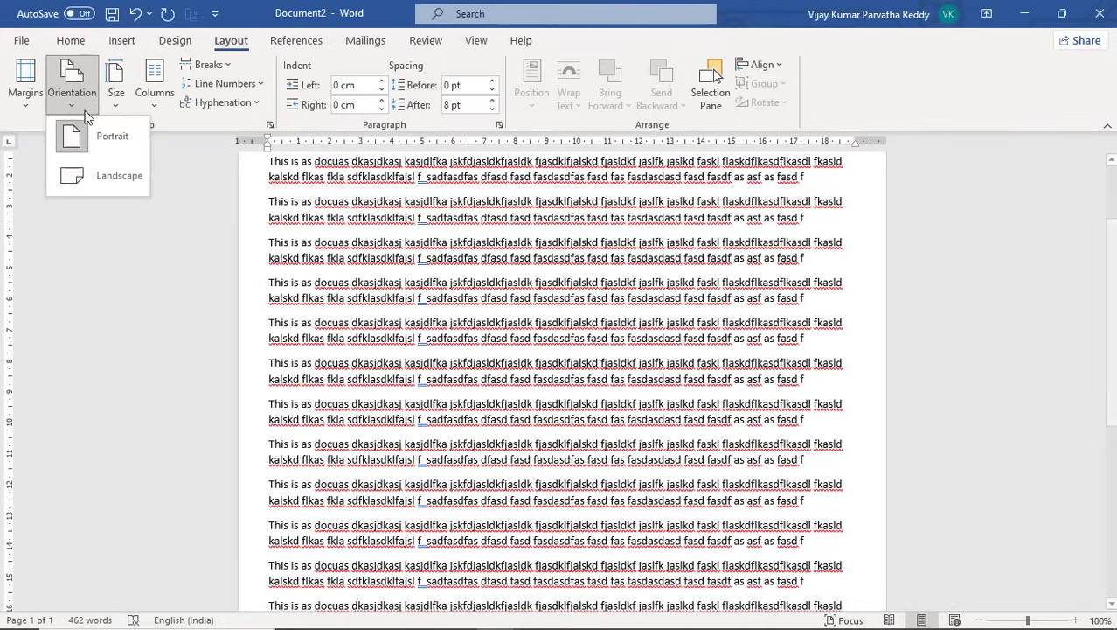
left_click(398, 217)
scroll(399, 217, "up", 2)
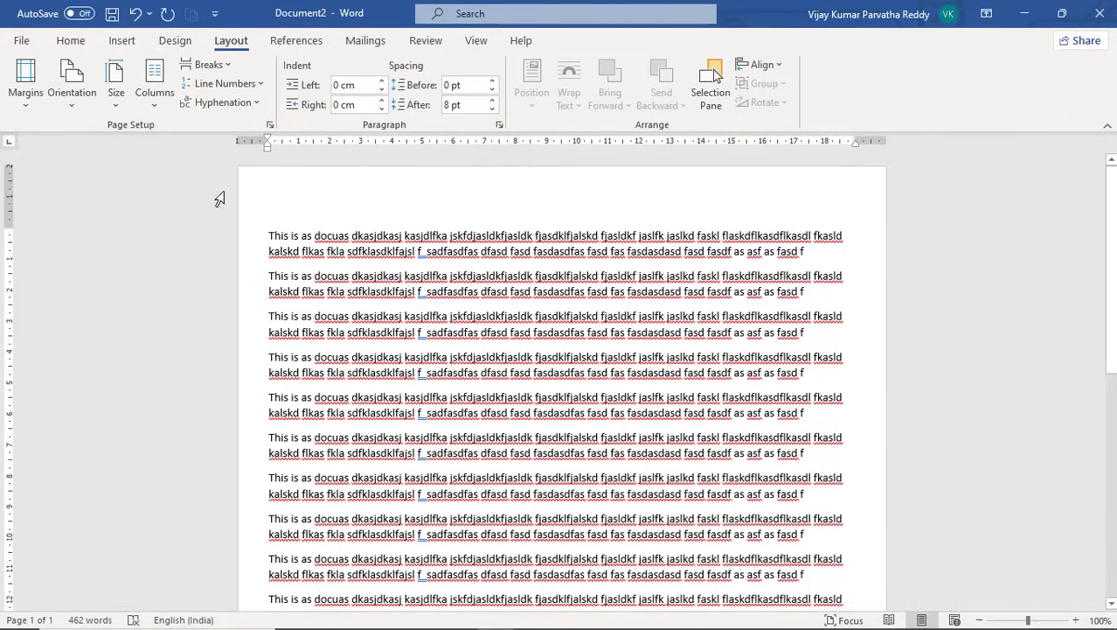
Set custom margins of 1 cm top and 2 cm left for the whole document and check the resulting page.
left_click(35, 108)
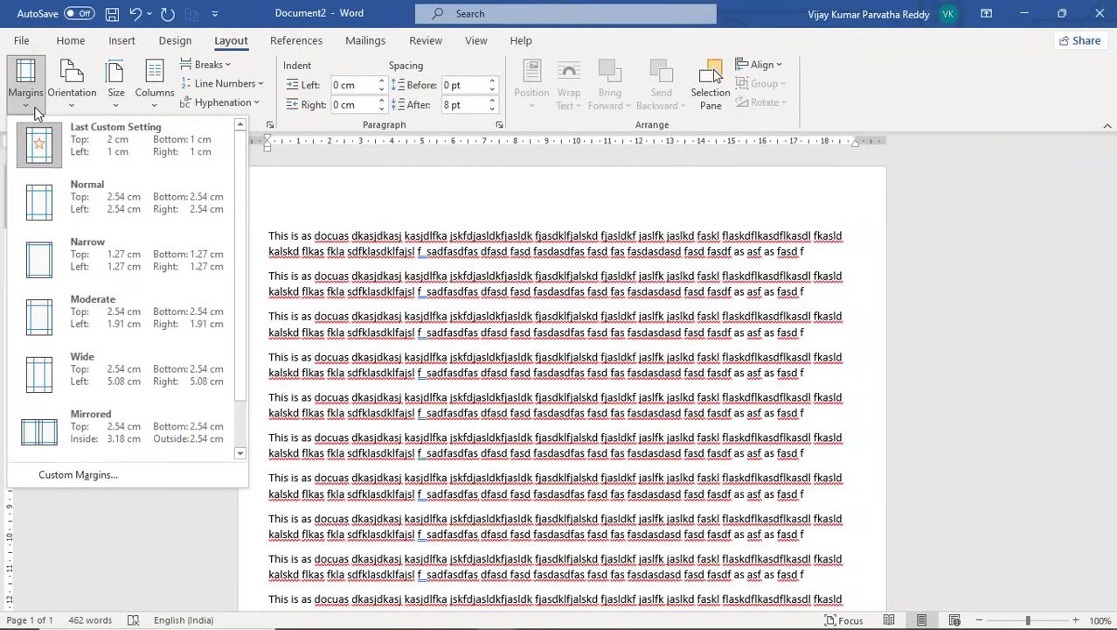
left_click(143, 474)
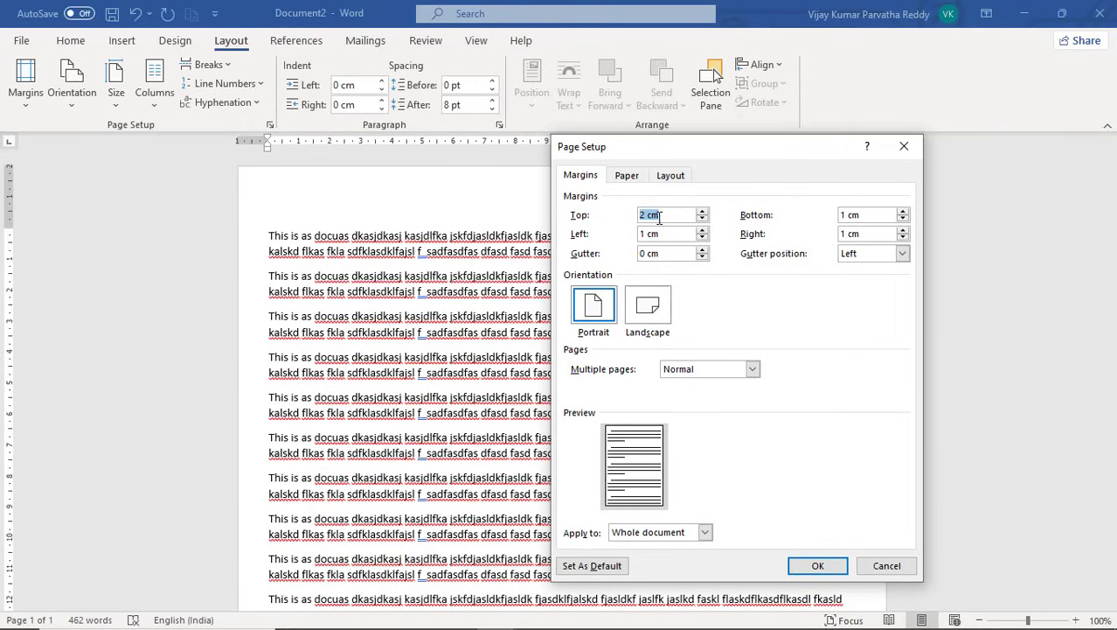
type("1")
left_click(702, 230)
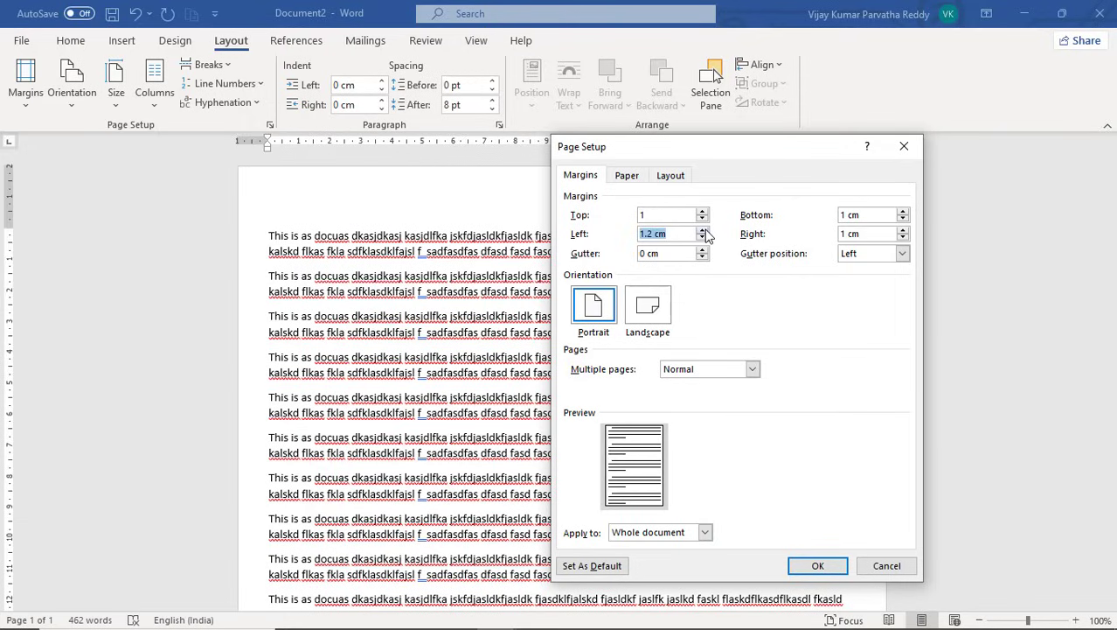
left_click(703, 230)
left_click(703, 230)
left_click(703, 230)
left_click(703, 230)
left_click(816, 566)
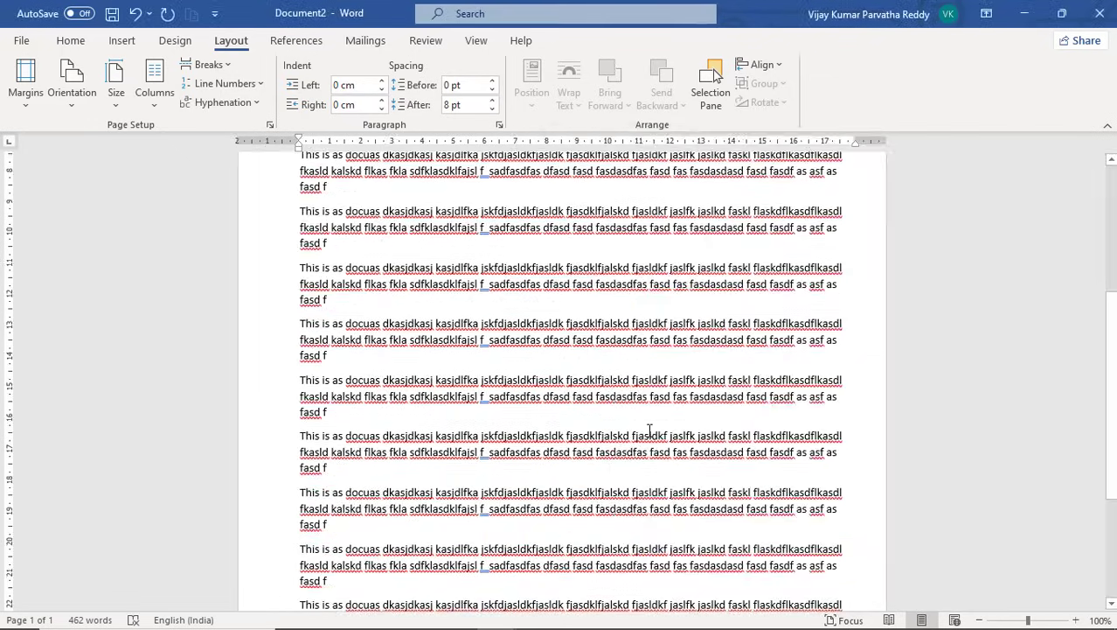
scroll(650, 430, "up", 5)
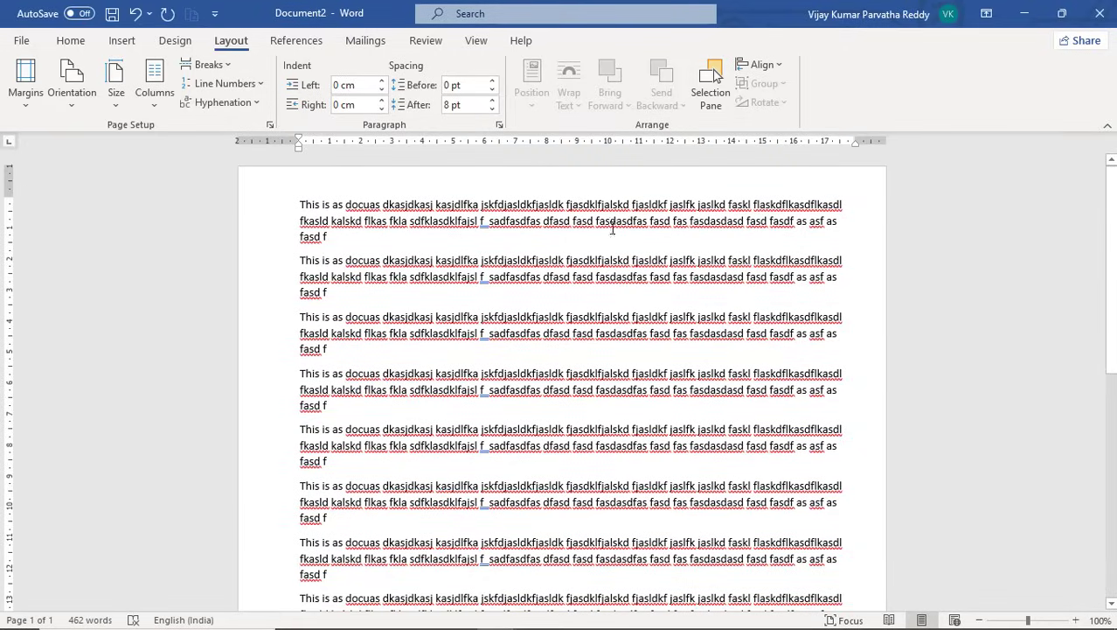
Set the custom left margin to 1 cm and add a 2 cm gutter to the whole document.
left_click(68, 100)
left_click(26, 102)
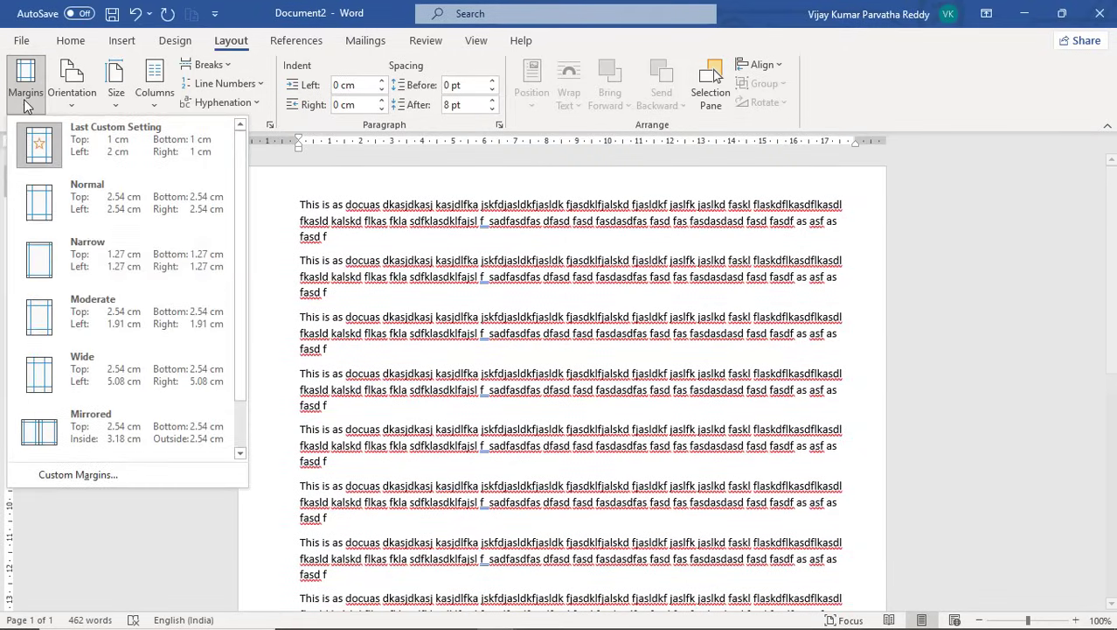
left_click(134, 470)
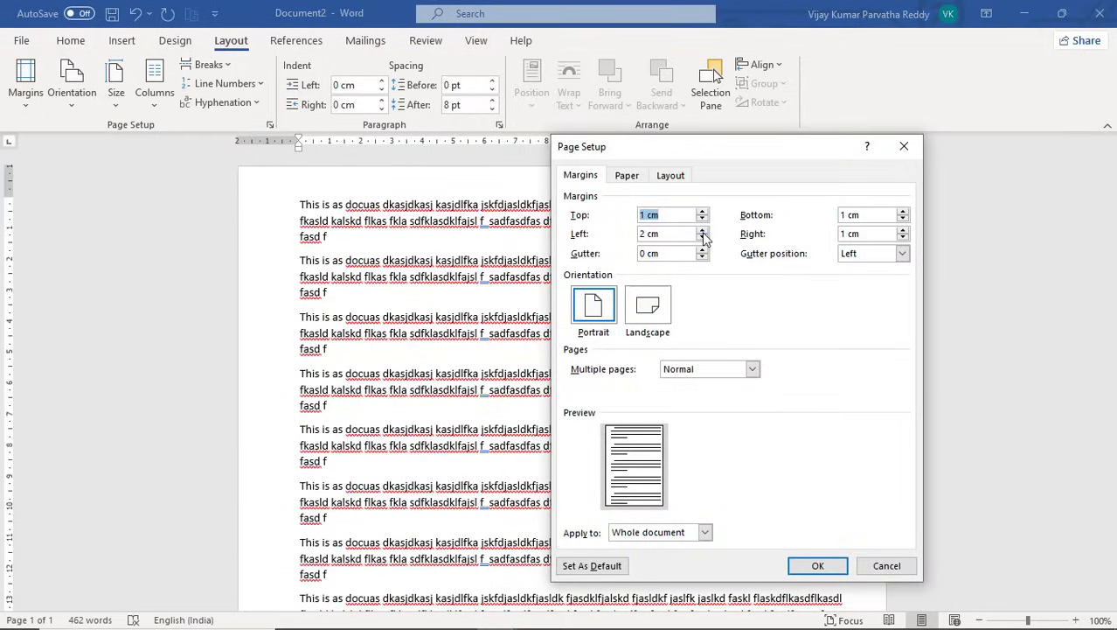
left_click_drag(666, 231, 639, 229)
type("1")
left_click(671, 252)
left_click(667, 234)
left_click_drag(678, 252, 642, 248)
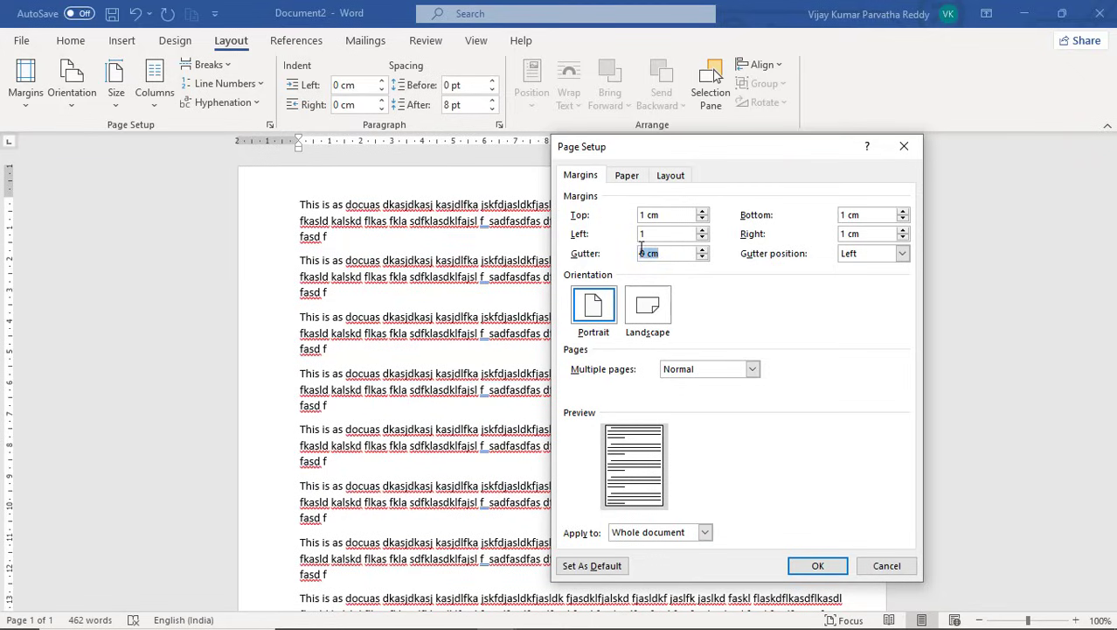
type("1")
left_click(678, 234)
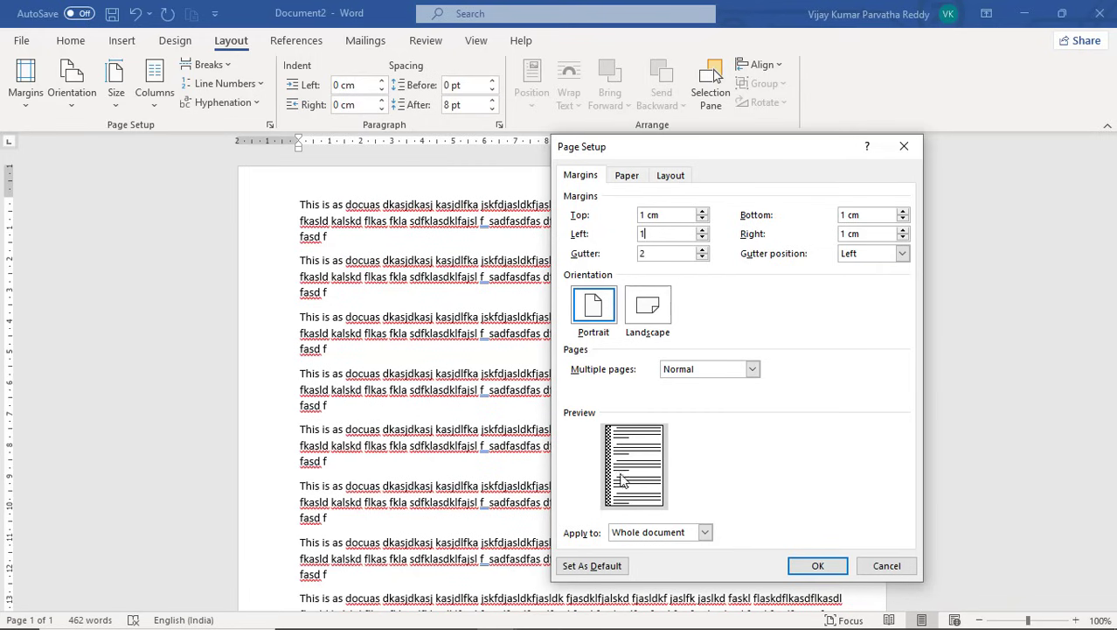
left_click(819, 568)
scroll(563, 400, "up", 5)
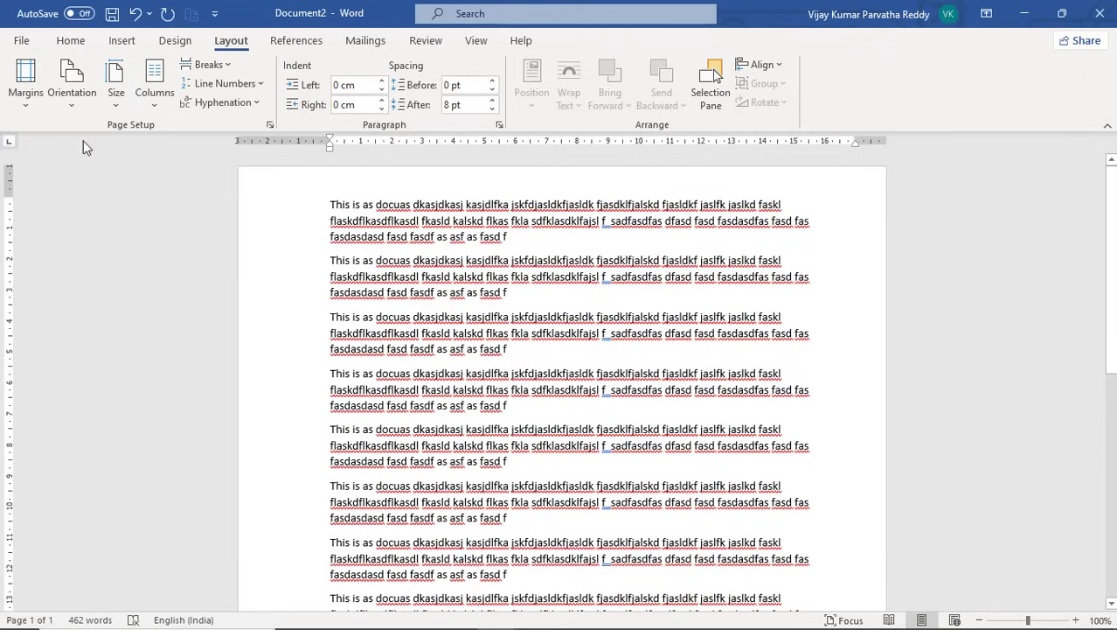
In the custom margins, try the Top gutter position, return it to Left and set the gutter to 0.
left_click(37, 109)
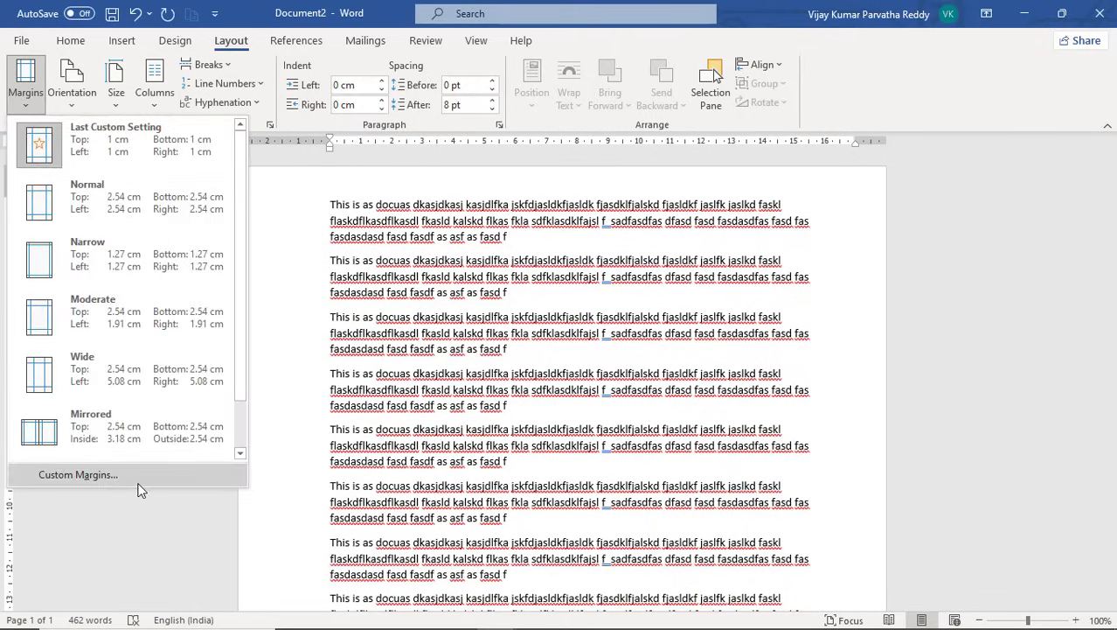
left_click(78, 477)
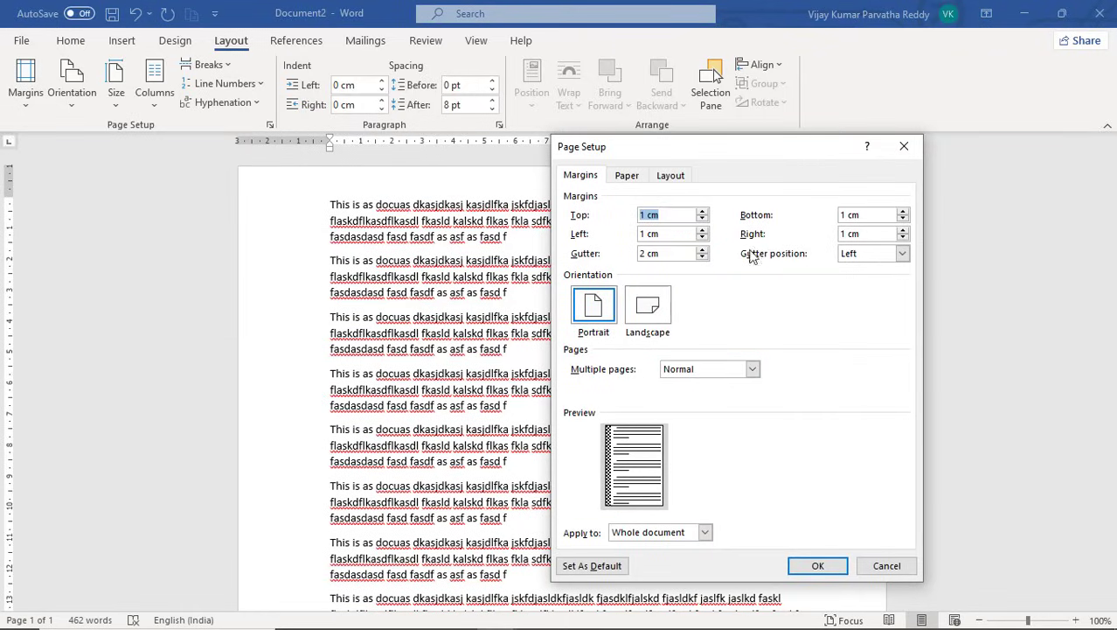
left_click(901, 253)
left_click(883, 278)
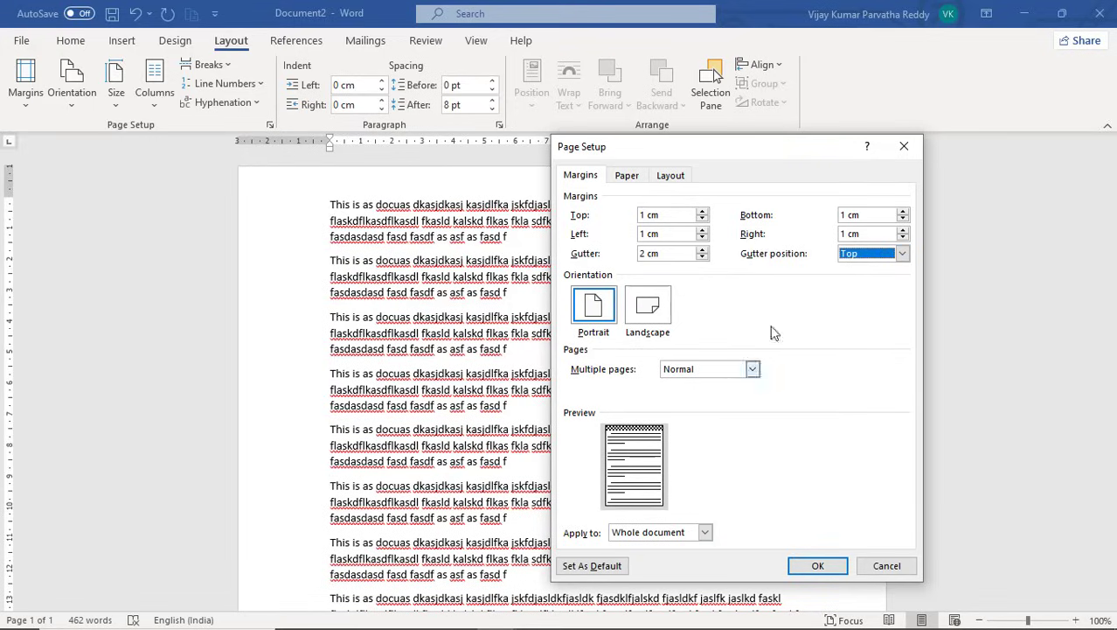
left_click(902, 254)
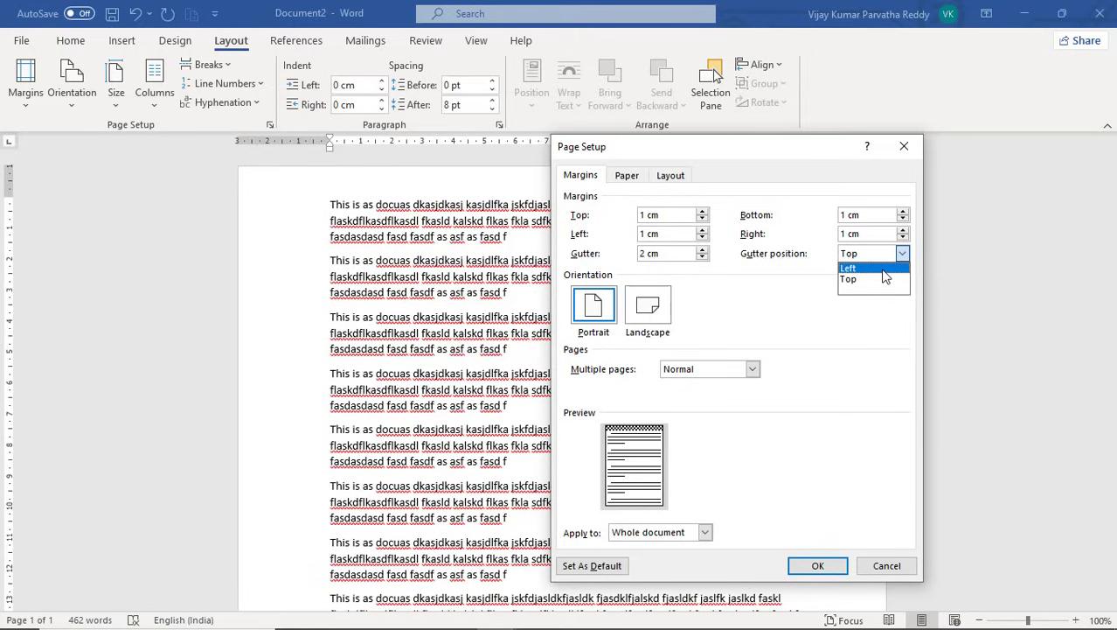
left_click(885, 266)
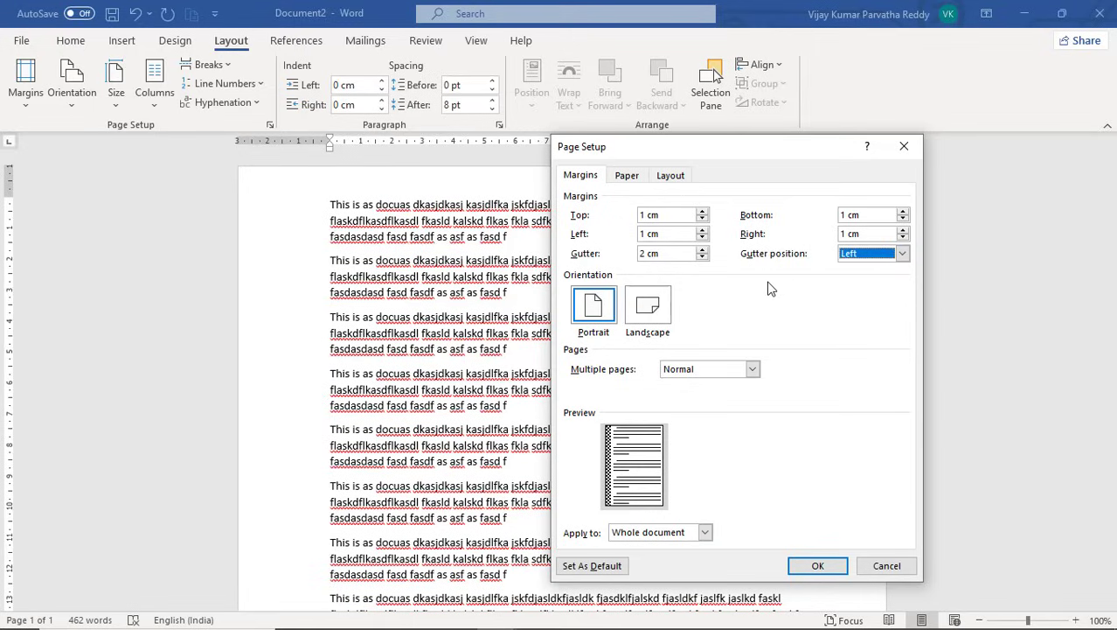
left_click_drag(691, 252, 620, 245)
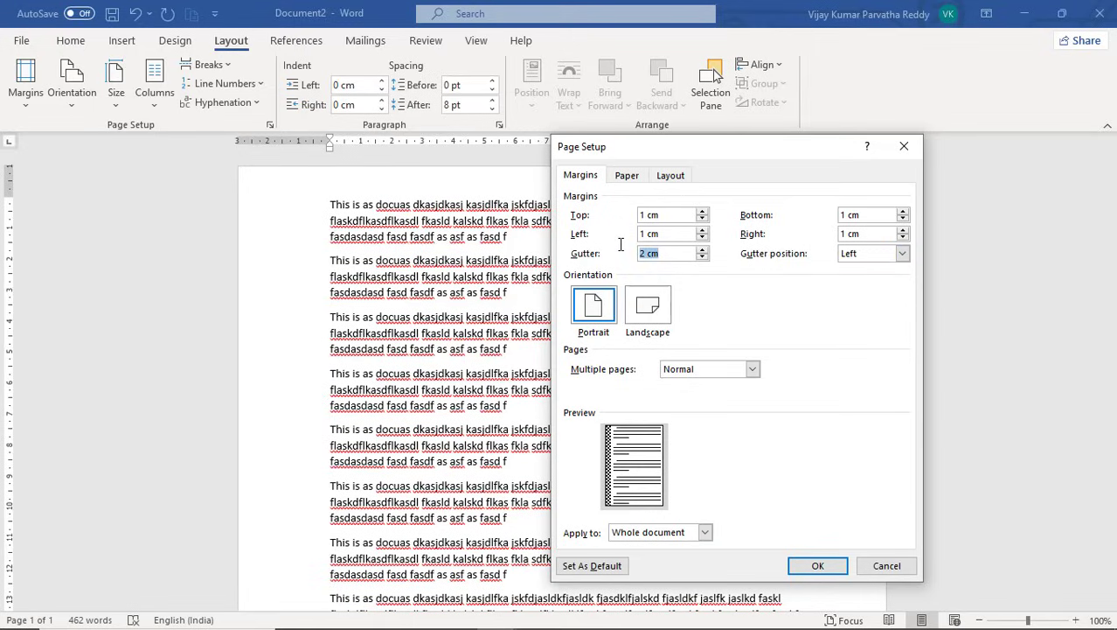
type("0")
left_click(668, 234)
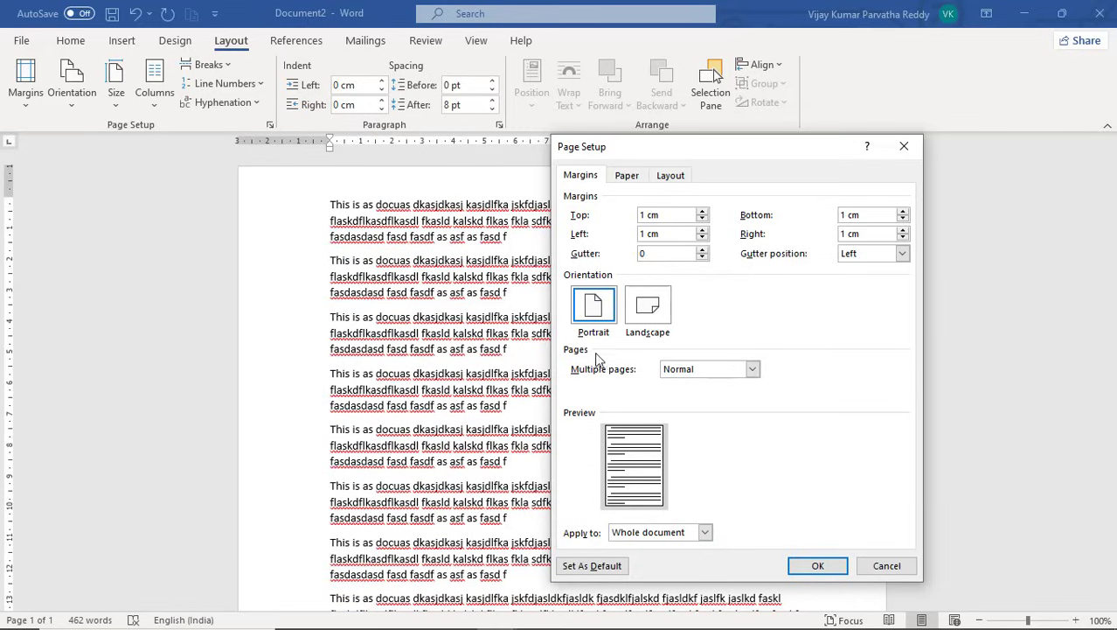
Preview the 2 pages per sheet and Book fold page layouts, and return to Normal with portrait orientation.
left_click(752, 370)
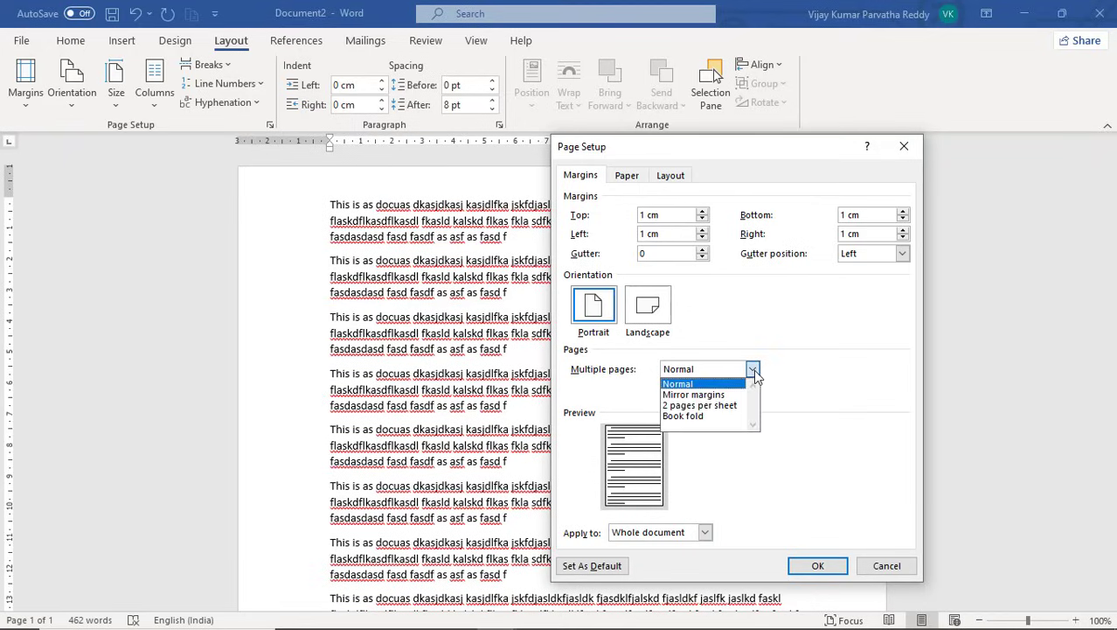
left_click(727, 406)
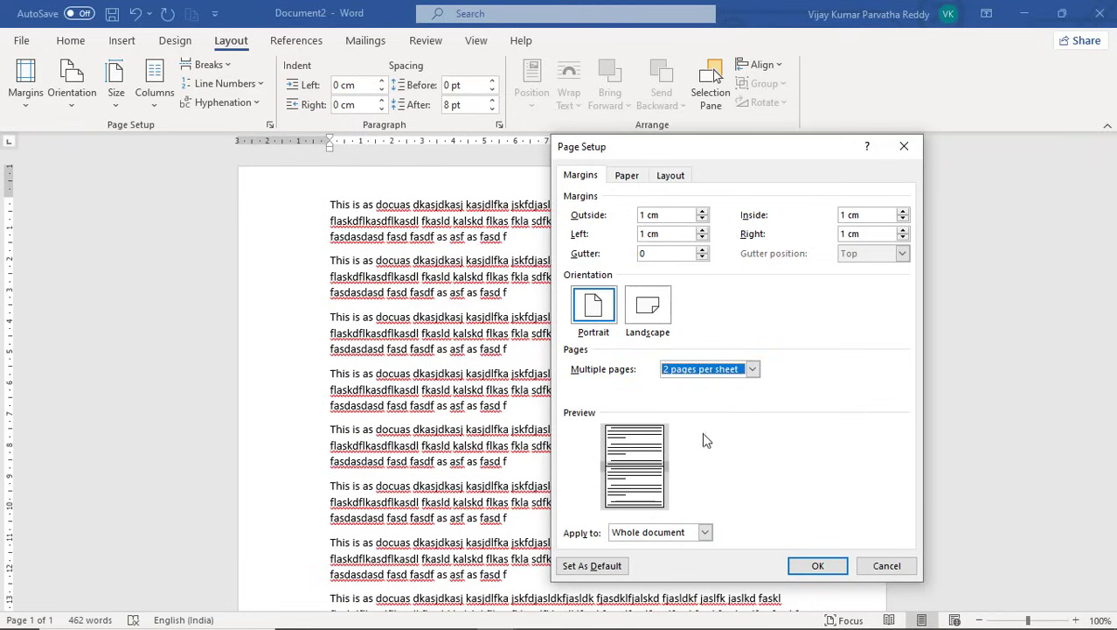
left_click(752, 369)
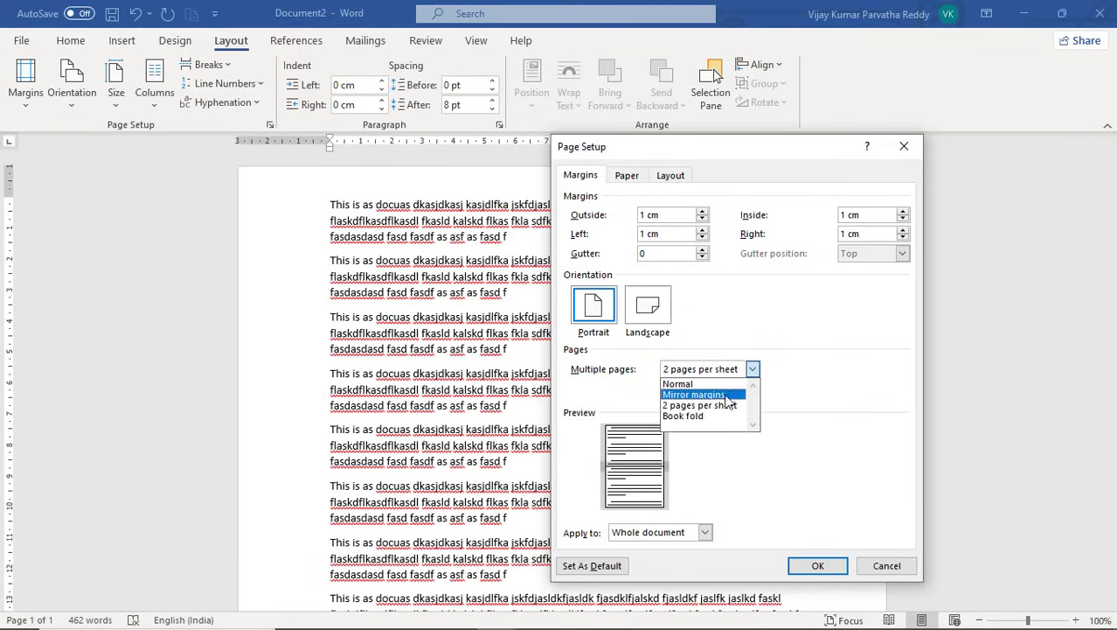
left_click(704, 416)
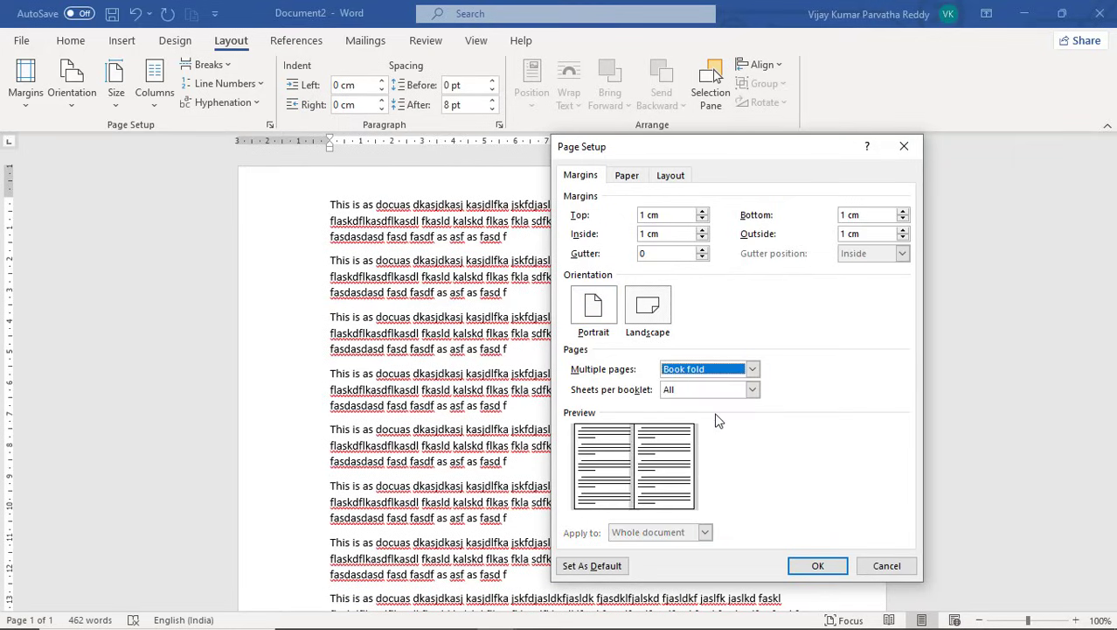
left_click(752, 370)
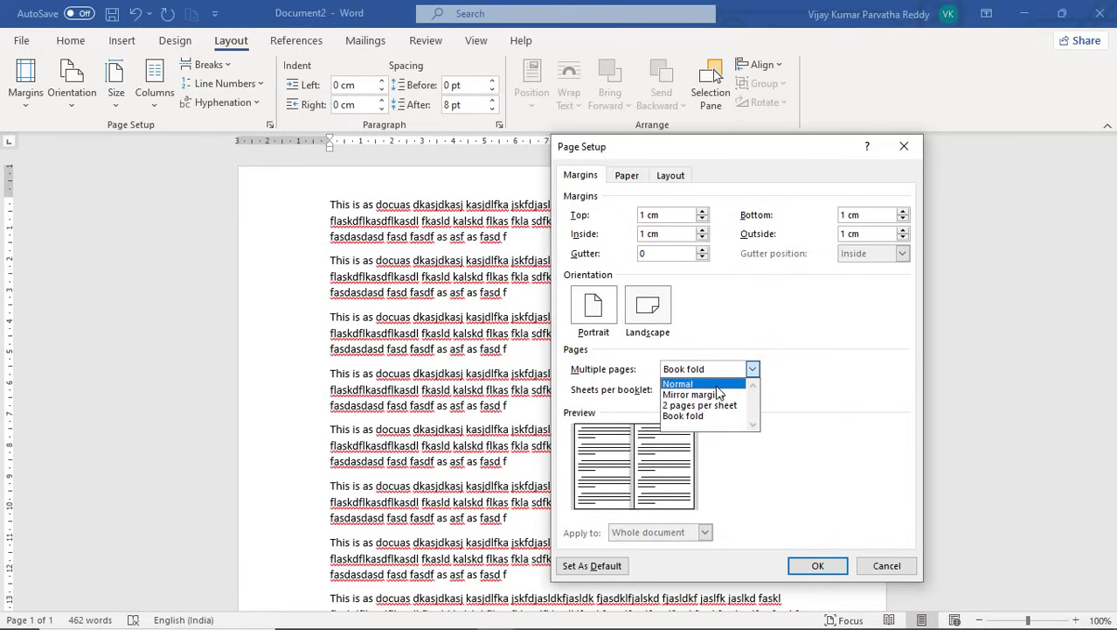
left_click(716, 386)
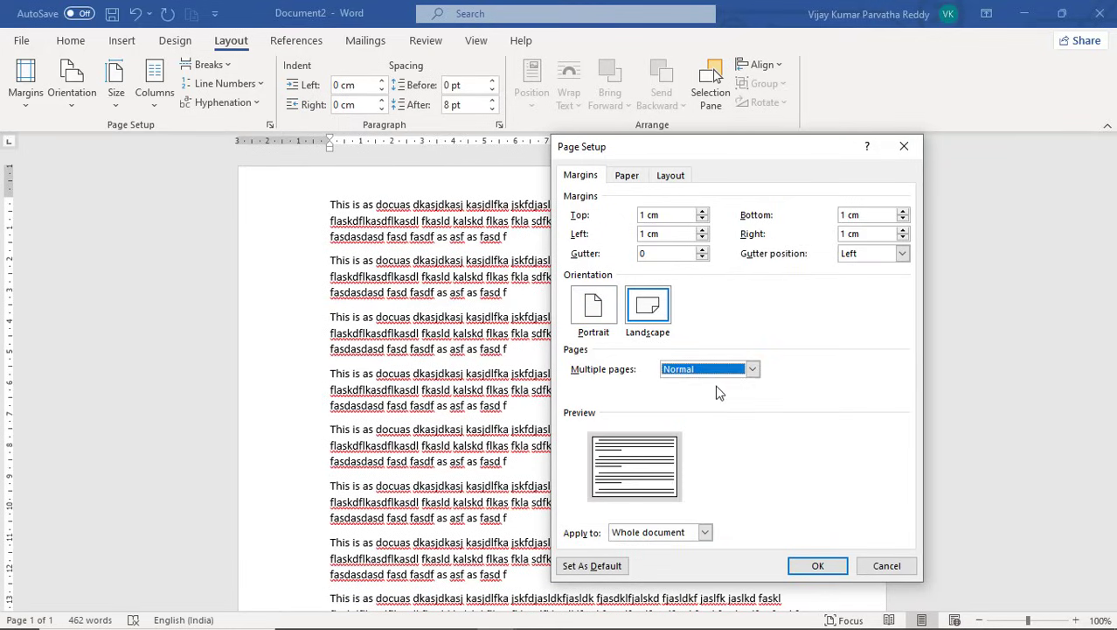
left_click(603, 320)
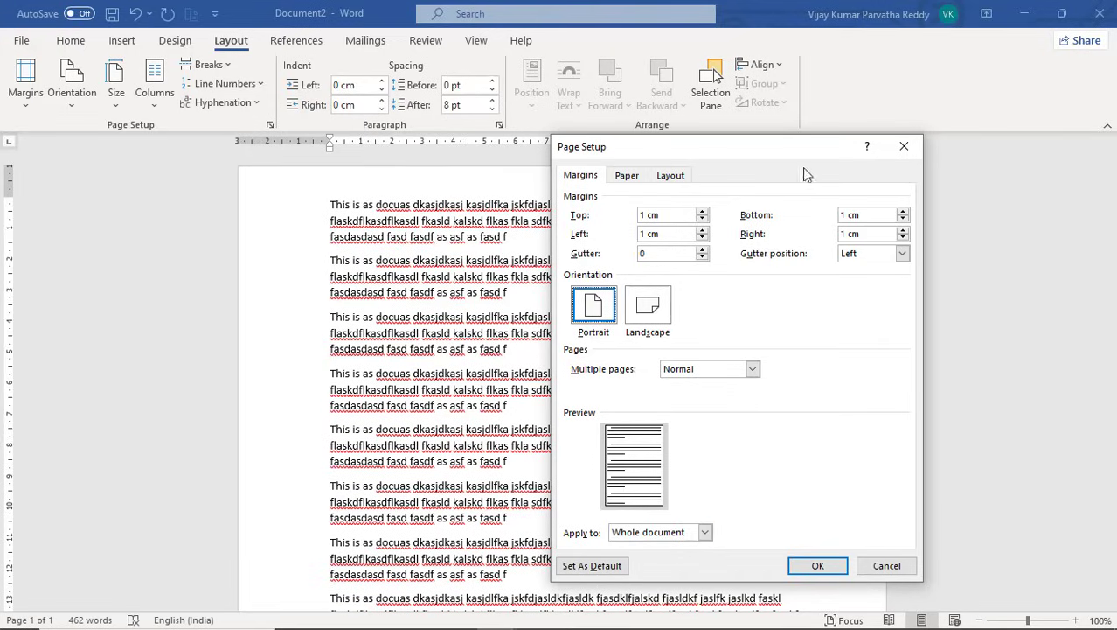
Try the This point forward scope, return it to Whole document, and apply the page setup after viewing the paper settings.
left_click(706, 532)
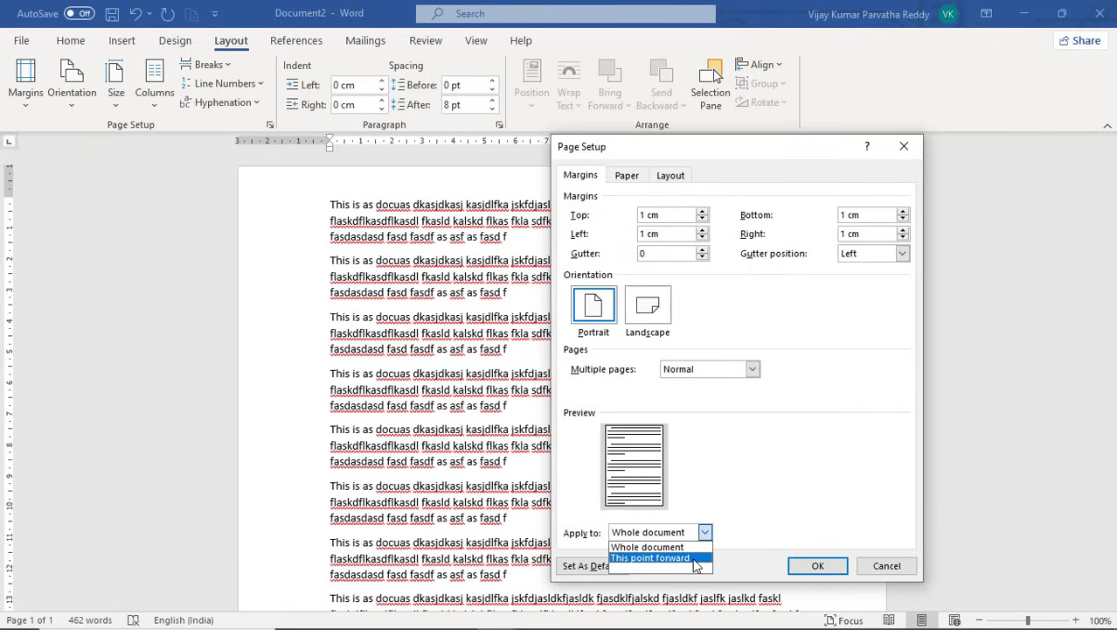
left_click(695, 558)
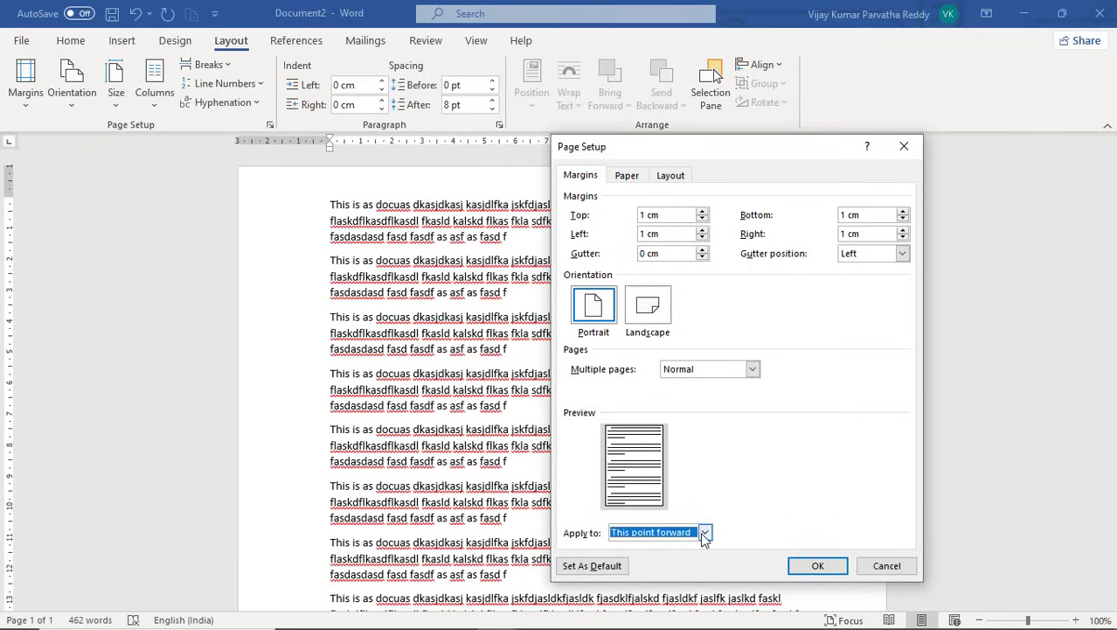
left_click(706, 531)
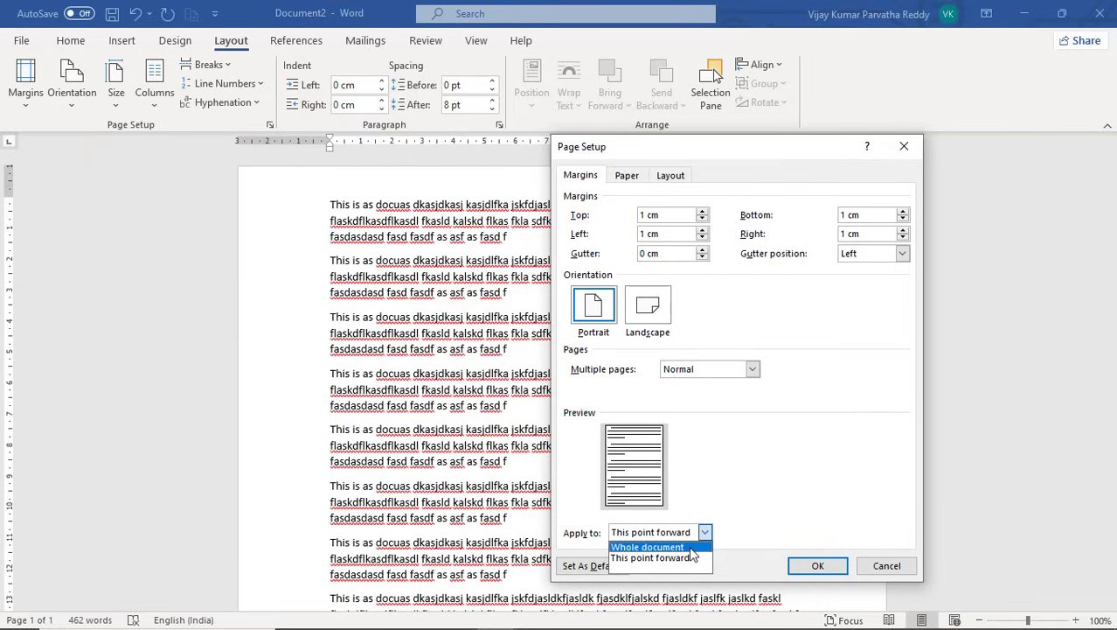
left_click(691, 545)
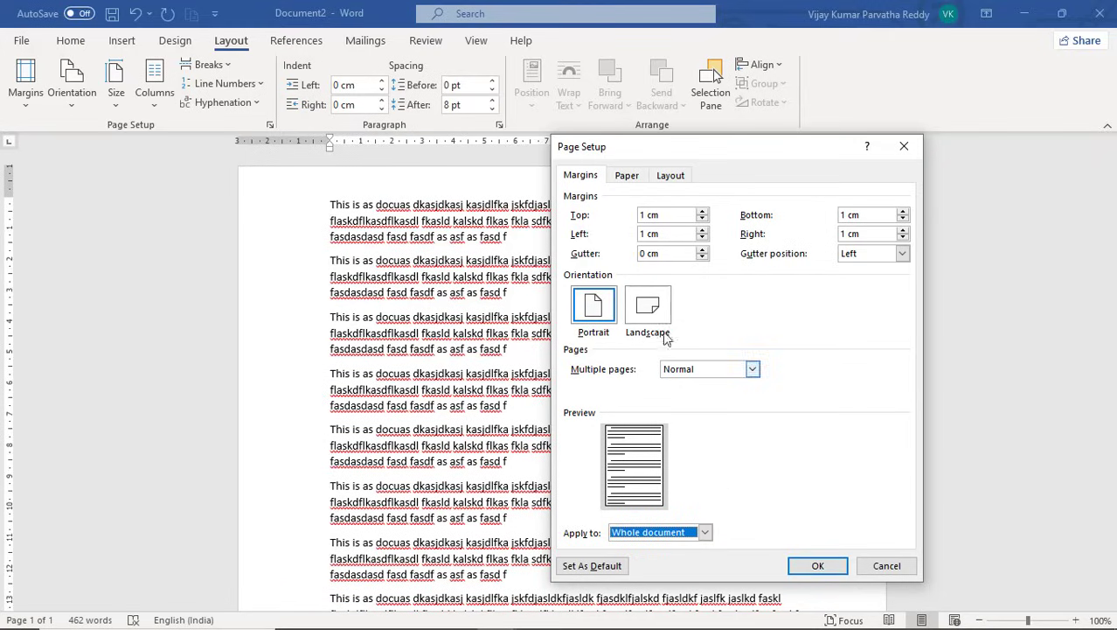
left_click(622, 178)
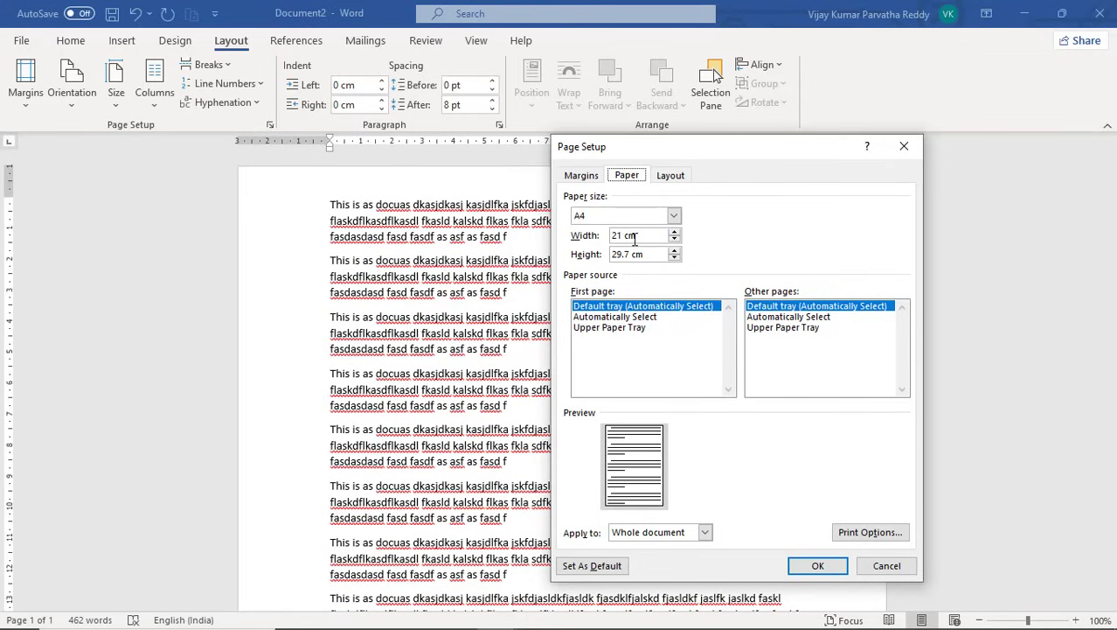
left_click(817, 566)
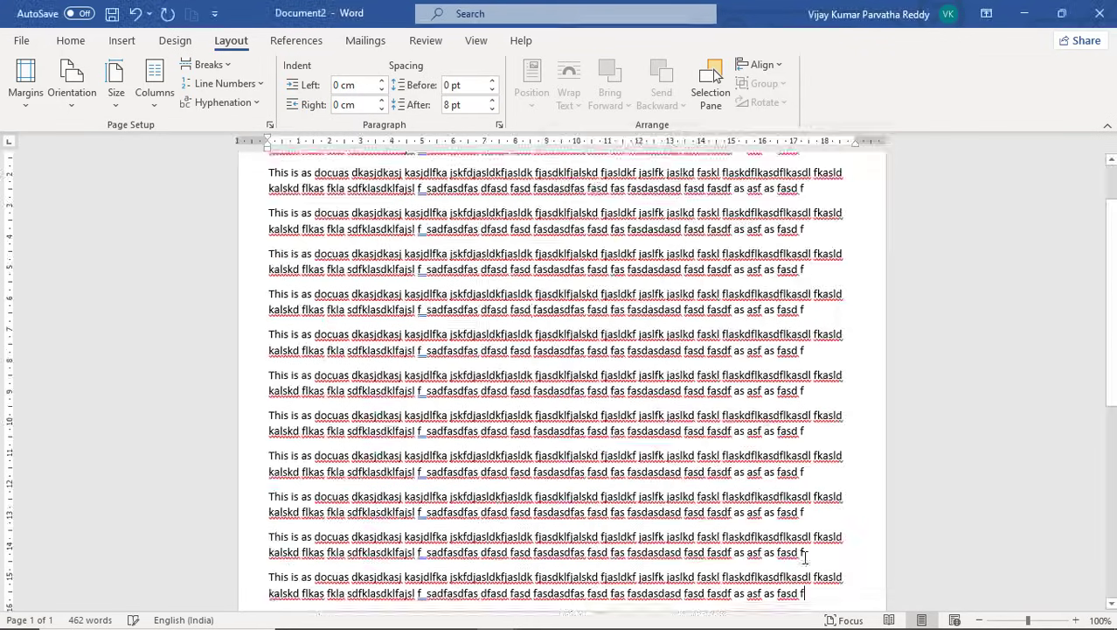
Look over the paper size and column choices, and lay out the document text in three columns.
left_click(121, 103)
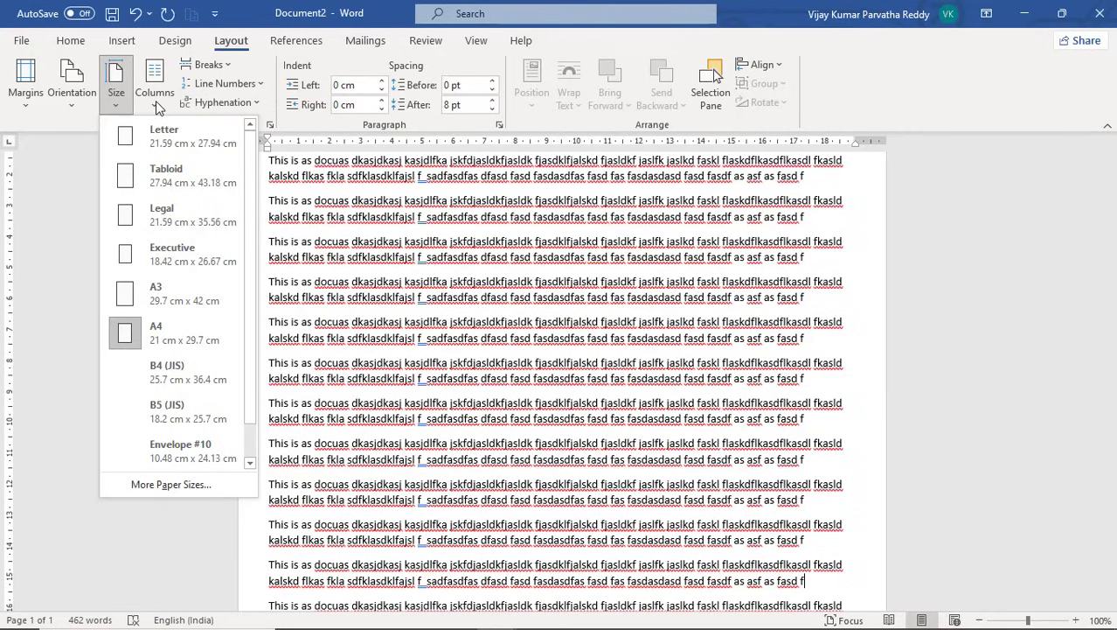
left_click(157, 101)
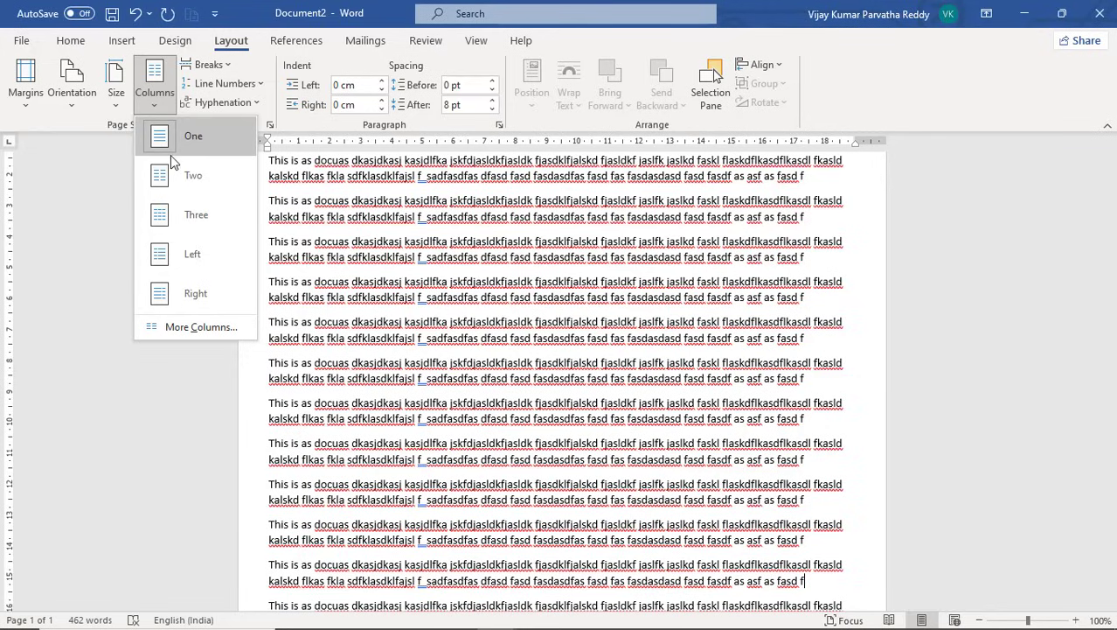
left_click(311, 191)
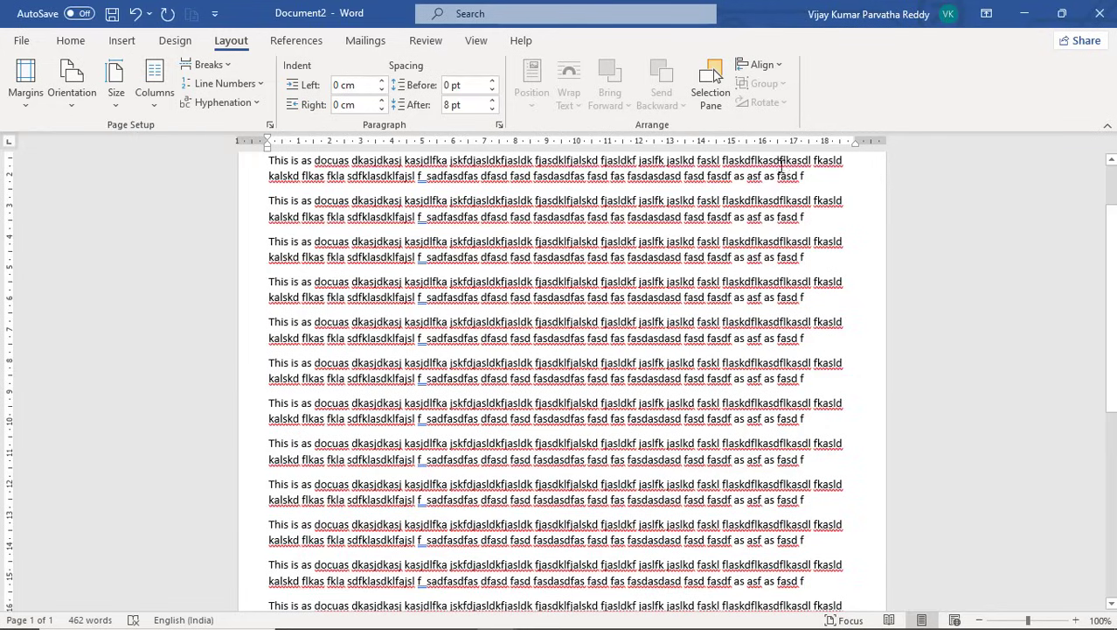
left_click(161, 108)
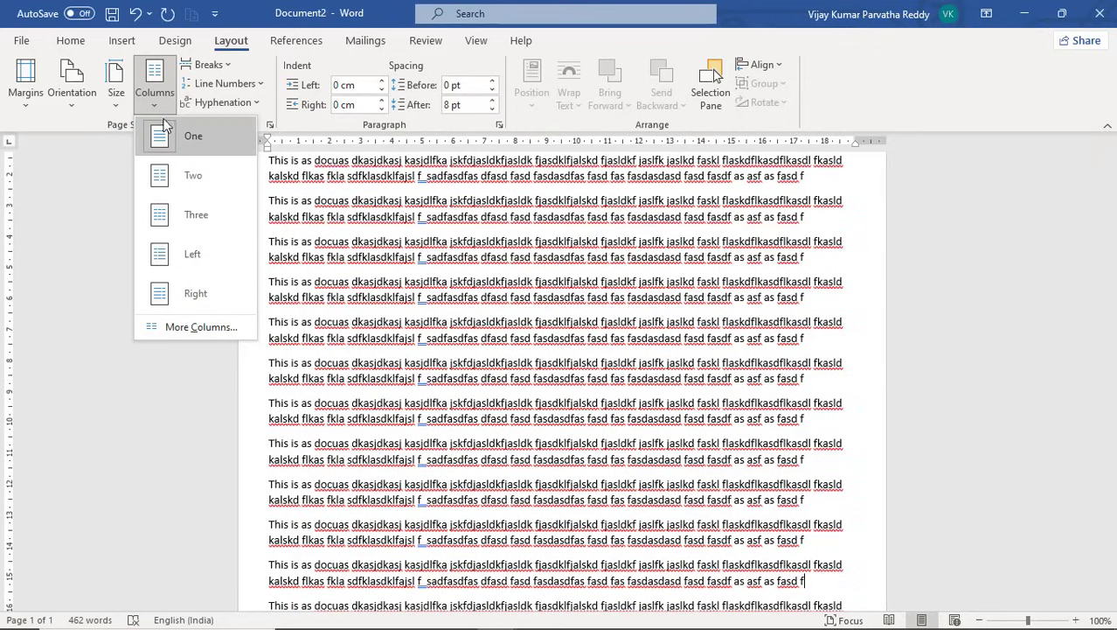
left_click(176, 218)
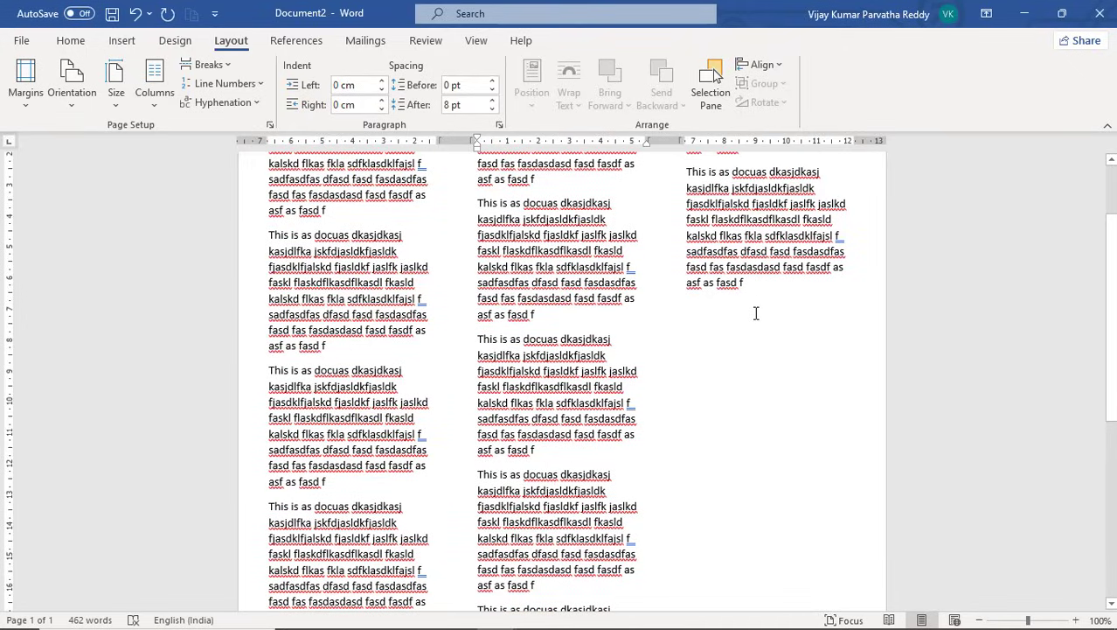
Add five more copies of the sample paragraph after the last one so the text runs onto a second page.
left_click(749, 319)
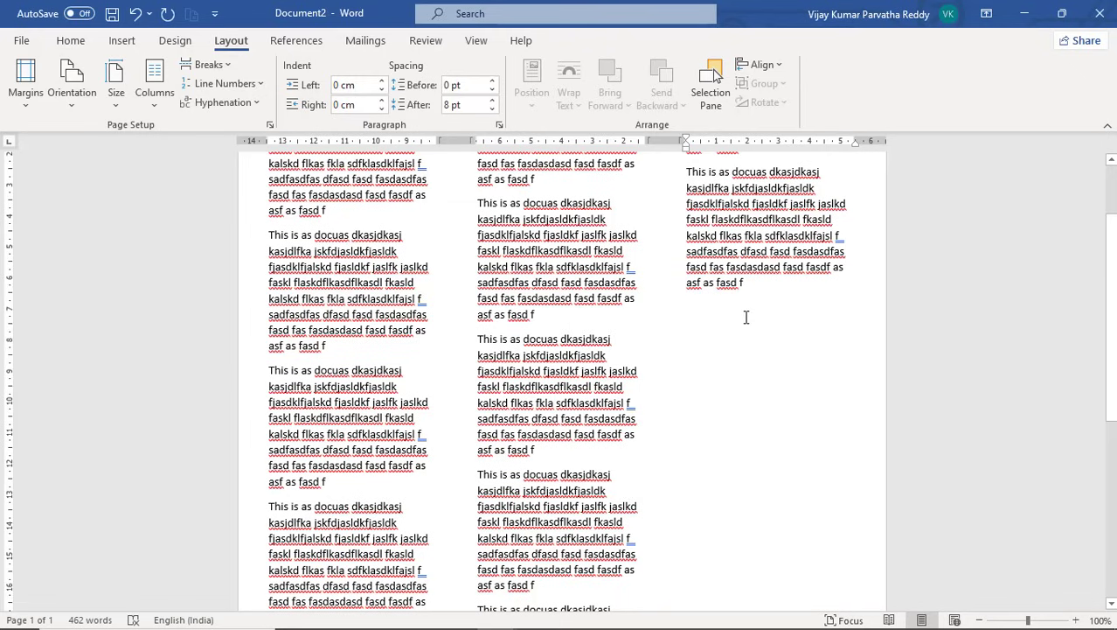
type("This is as docuas dkasjdkasj kasjdlfka jskfdjasldkfjasldk fjasdklfjalskd fjasldkf jaslfk jaslkd faskl flaskdflkasdflkasdl fkasld kalskd flkas fkla sdfklasdklfajsl f sadfasdfas dfasd fasd fasdasdfas fasd fas fasdasdasd fasd fasdf as asf as fasd f")
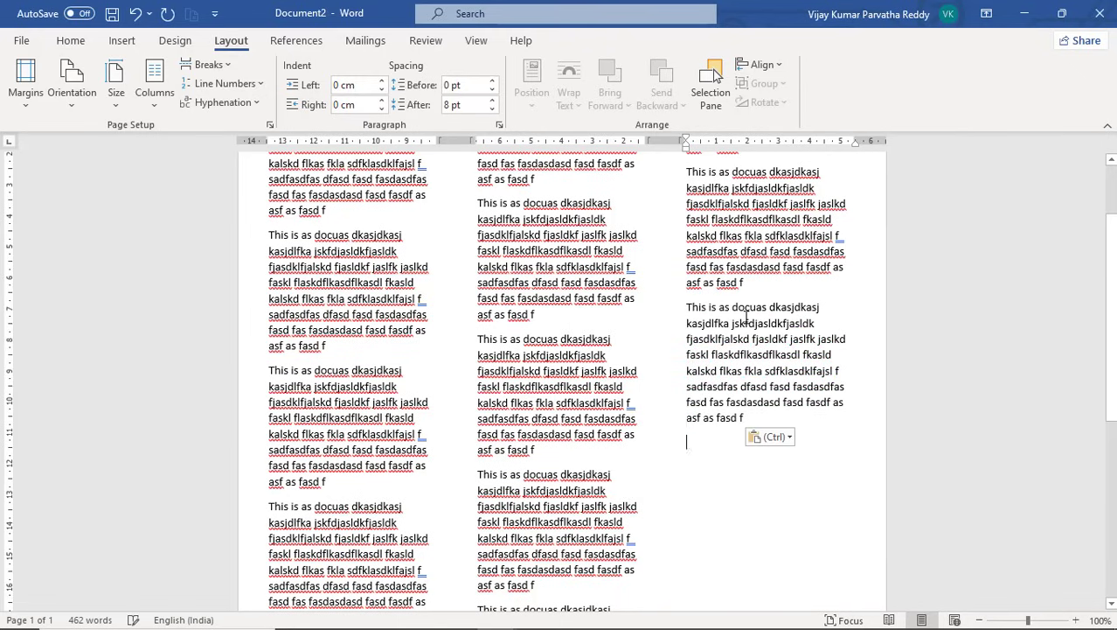
type("This is as docuas dkasjdkasj kasjdlfka jskfdjasldkfjasldk fjasdklfjalskd fjasldkf jaslfk jaslkd faskl flaskdflkasdflkasdl fkasld kalskd flkas fkla sdfklasdklfajsl f sadfasdfas dfasd fasd fasdasdfas fasd fas fasdasdasd fasd fasdf as asf as fasd f")
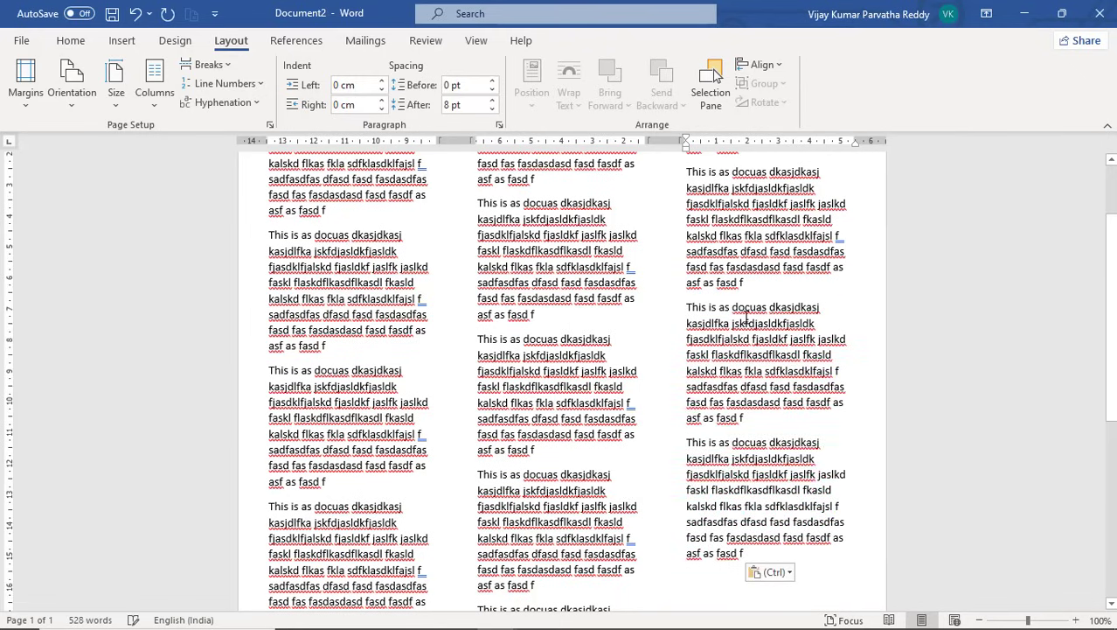
type("This is as docuas dkasjdkasj kasjdlfka jskfdjasldkfjasldk fjasdklfjalskd fjasldkf jaslfk jaslkd faskl flaskdflkasdflkasdl fkasld kalskd flkas fkla sdfklasdklfajsl f sadfasdfas dfasd fasd fasdasdfas fasd fas fasdasdasd fasd fasdf as asf as fasd f")
scroll(746, 321, "down", 1)
type("This is as docuas dkasjdkasj kasjdlfka jskfdjasldkfjasldk fjasdklfjalskd fjasldkf jaslfk jaslkd faskl flaskdflkasdflkasdl fkasld kalskd flkas fkla sdfklasdklfajsl f sadfasdfas dfasd fasd fasdasdfas fasd fas fasdasdasd fasd fasdf as asf as fasd f")
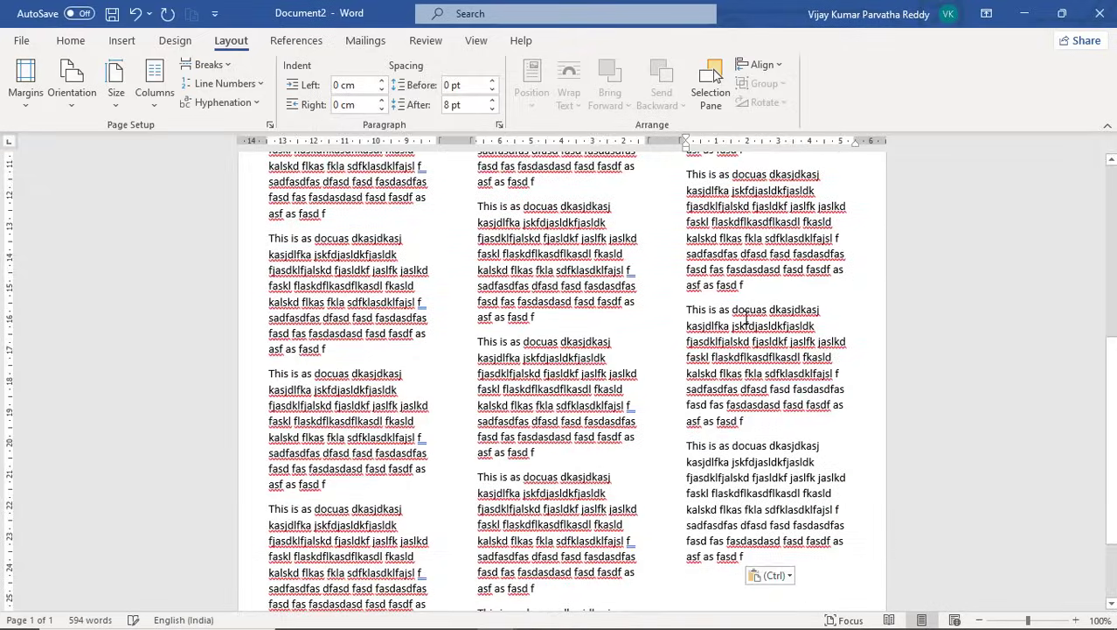
type("This is as docuas dkasjdkasj kasjdlfka jskfdjasldkfjasldk fjasdklfjalskd fjasldkf jaslfk jaslkd faskl flaskdflkasdflkasdl fkasld kalskd flkas fkla sdfklasdklfajsl f sadfasdfas dfasd fasd fasdasdfas fasd fas fasdasdasd fasd fasdf as asf as fasd f")
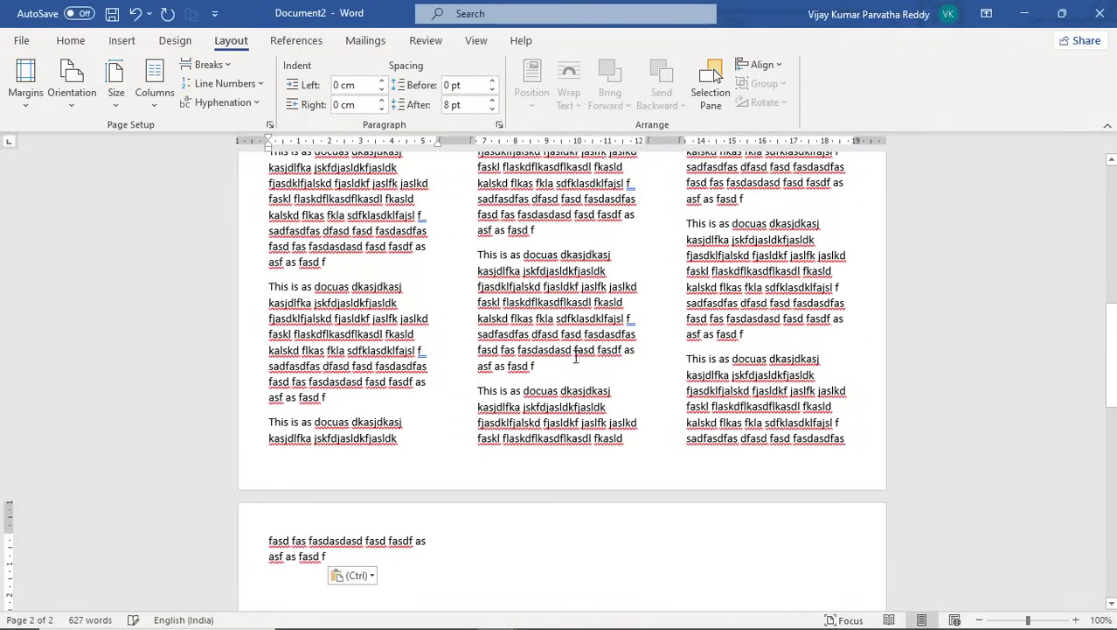
Lay out the document text in two columns.
left_click(376, 209)
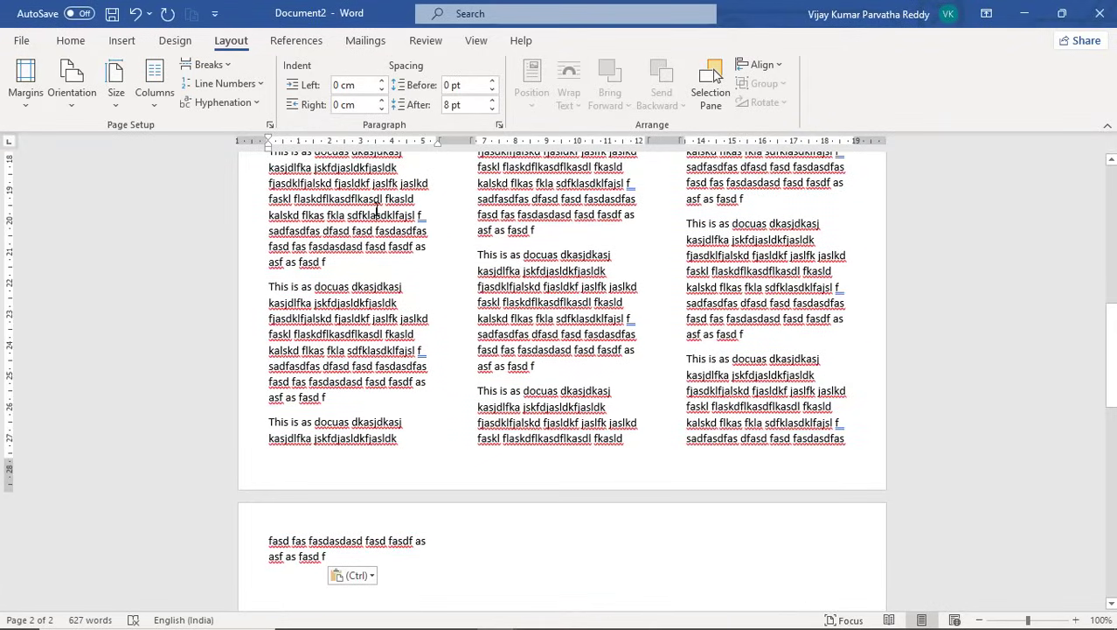
left_click(520, 208)
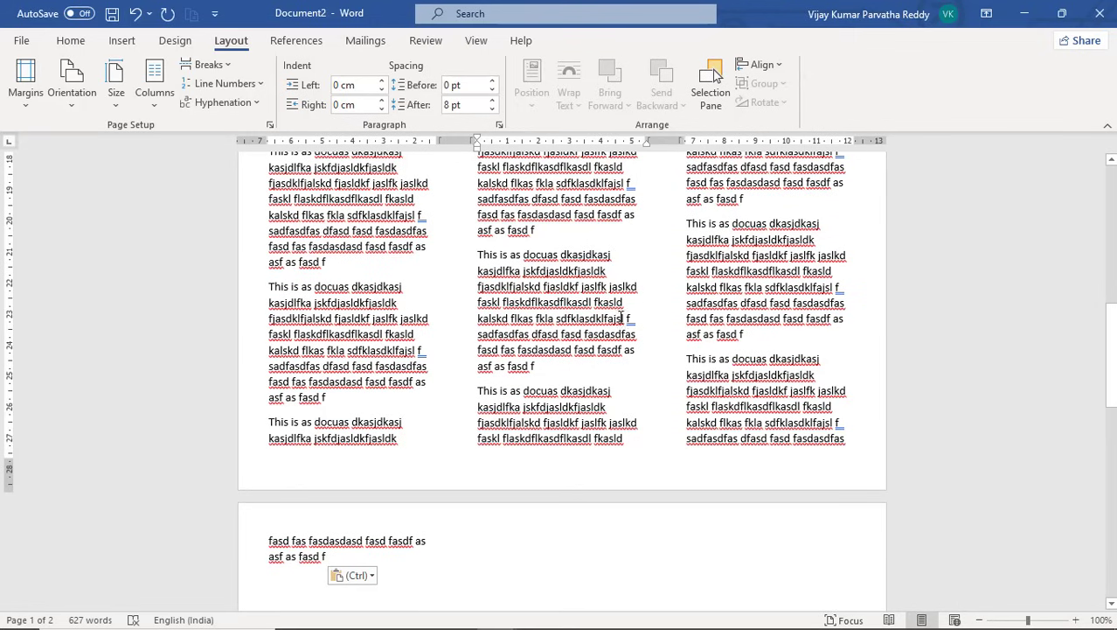
scroll(559, 340, "up", 10)
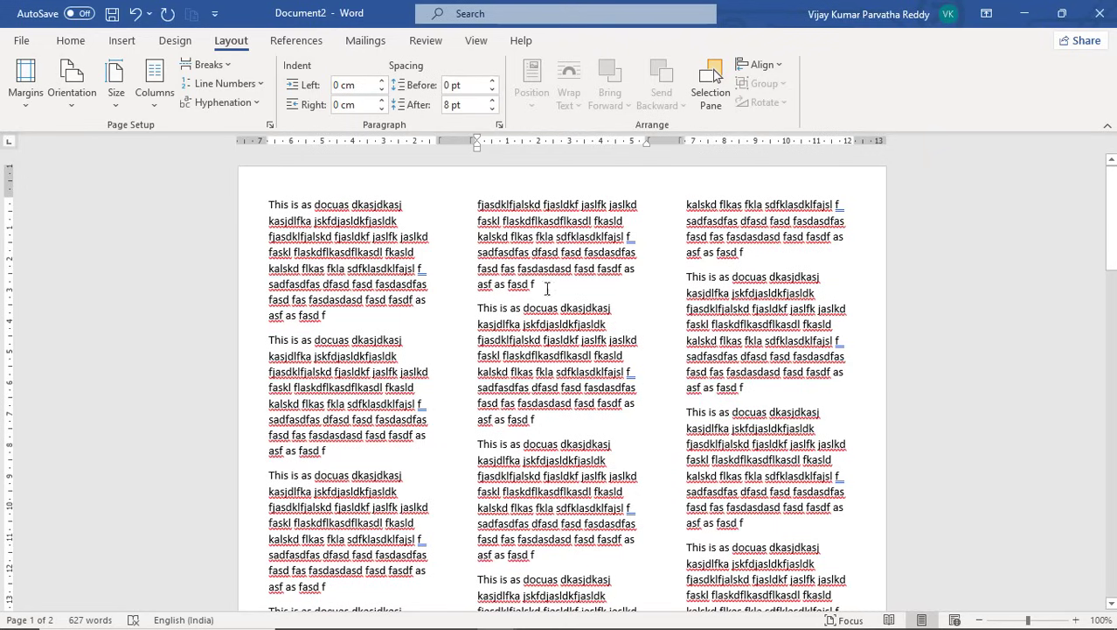
left_click(166, 103)
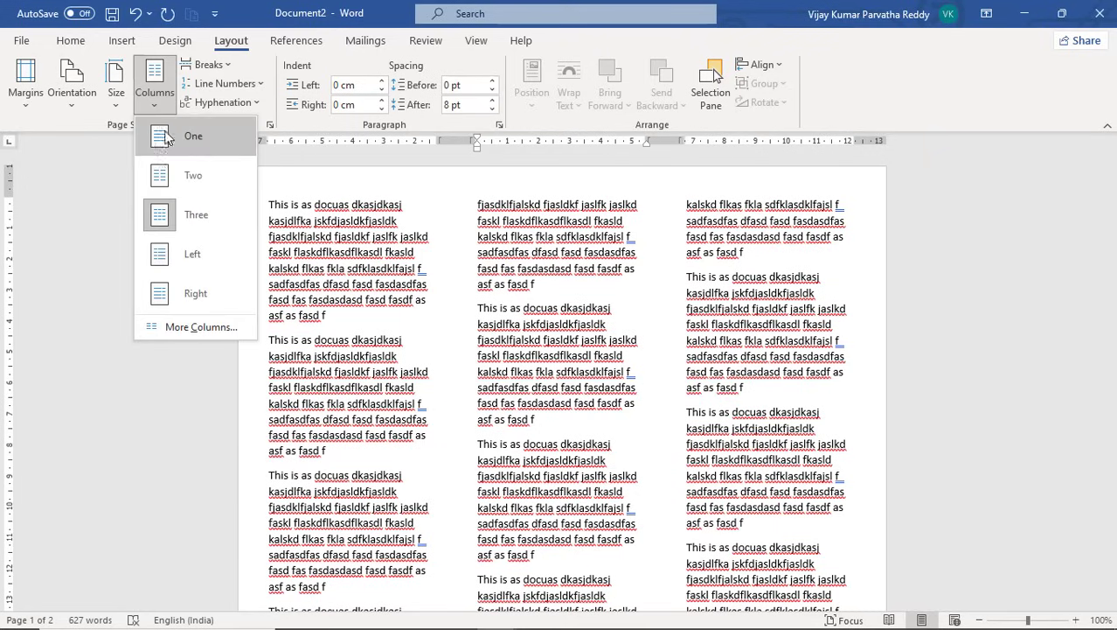
left_click(168, 178)
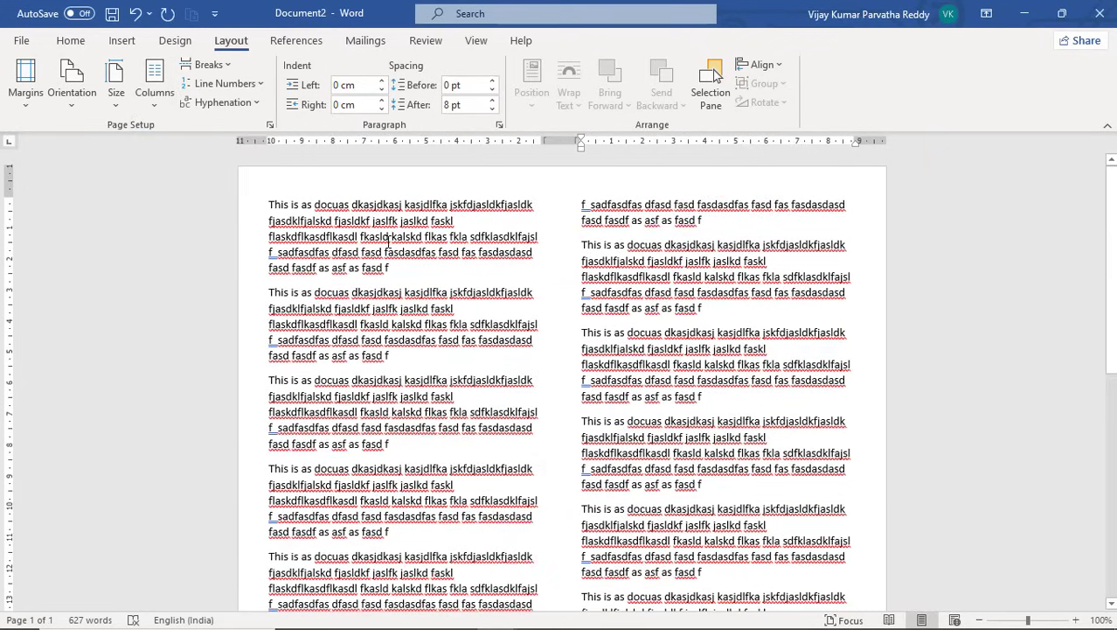
left_click(411, 276)
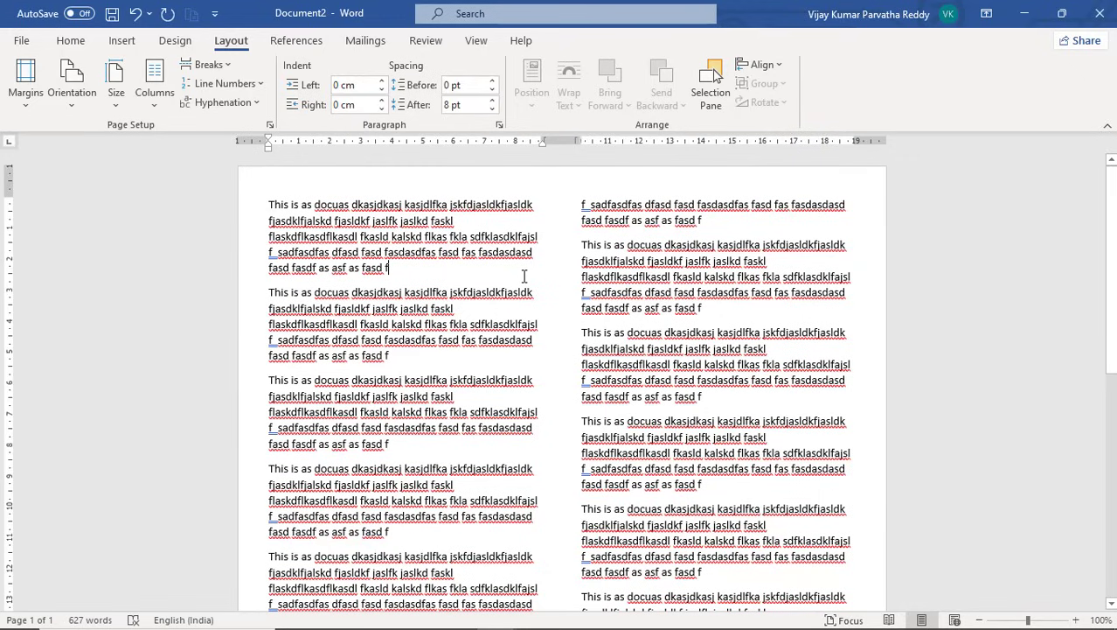
Change the column layout to the Left preset, with a narrow first column and a wide second column.
left_click(157, 105)
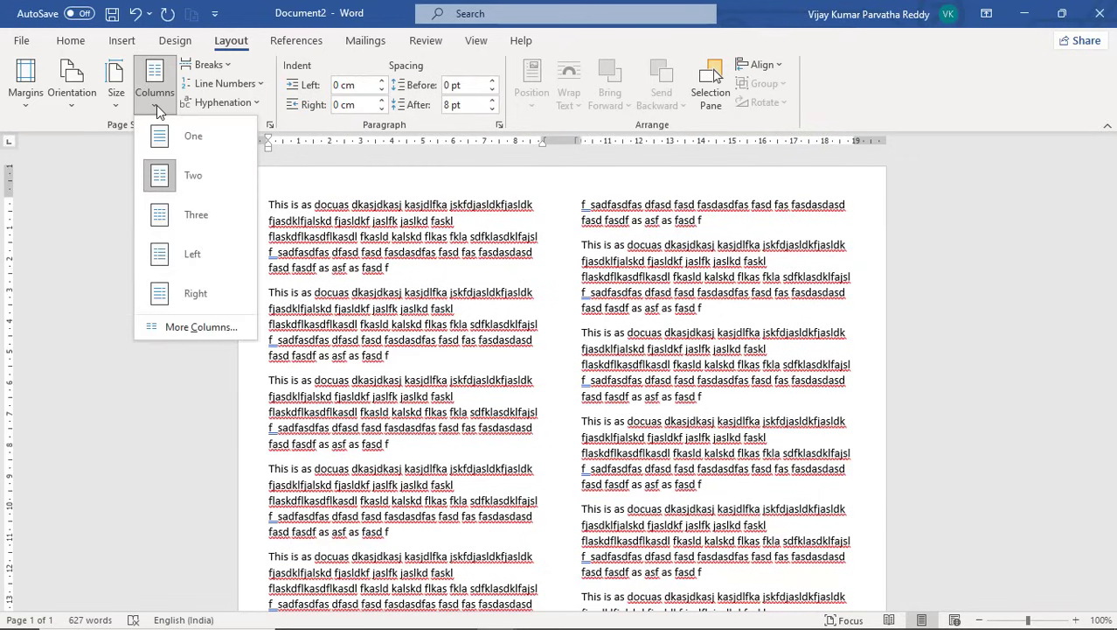
left_click(167, 256)
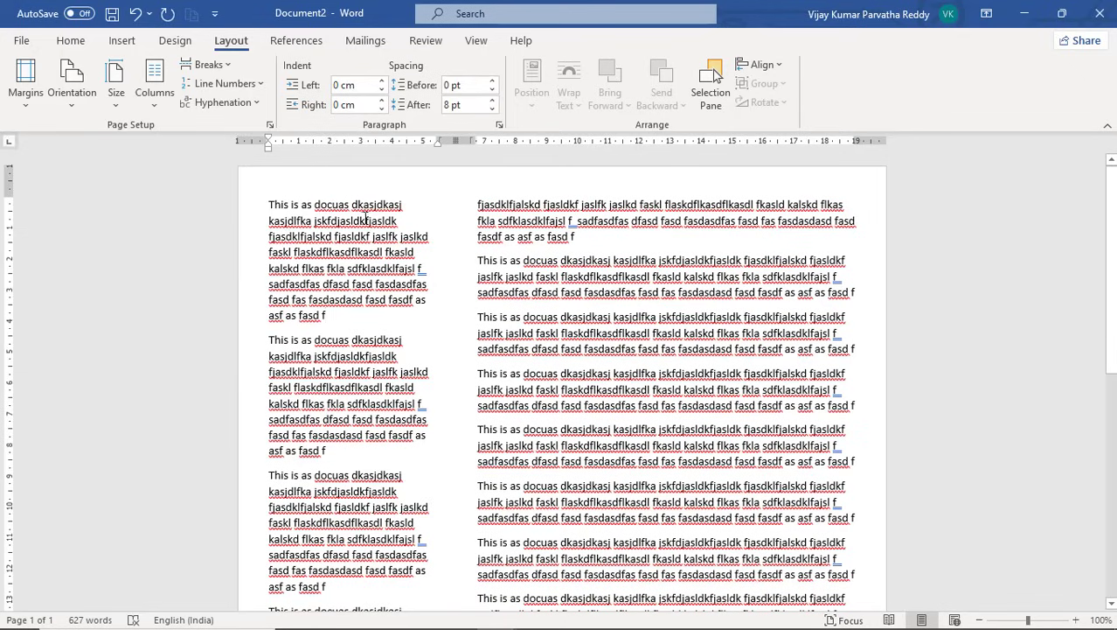
left_click(524, 242)
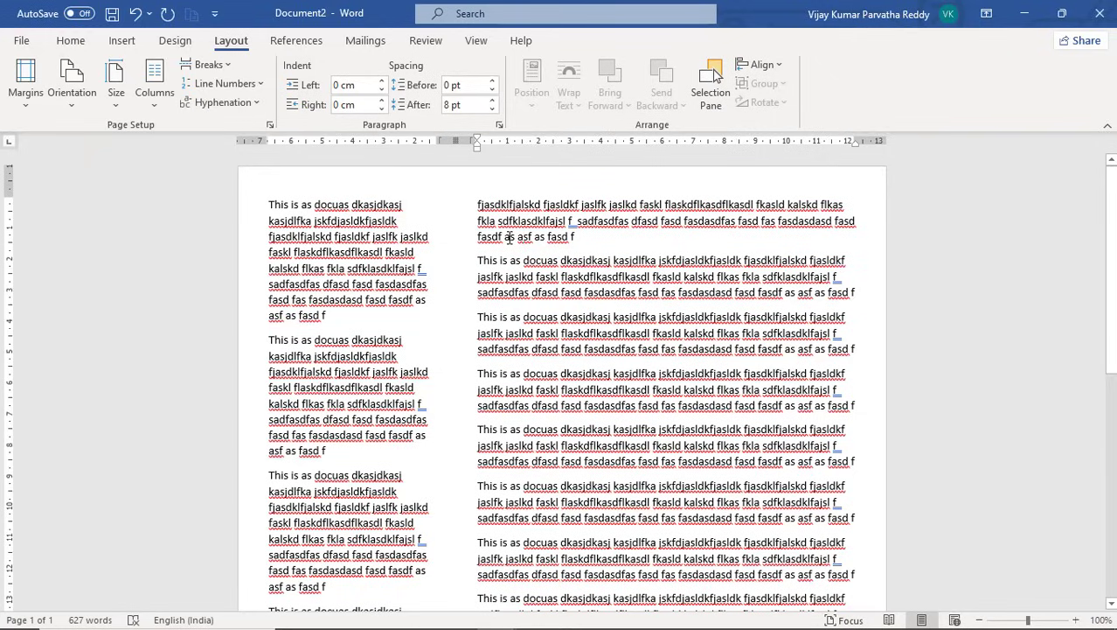
Insert a page break on the empty line after the last paragraph in the wide column.
left_click(209, 65)
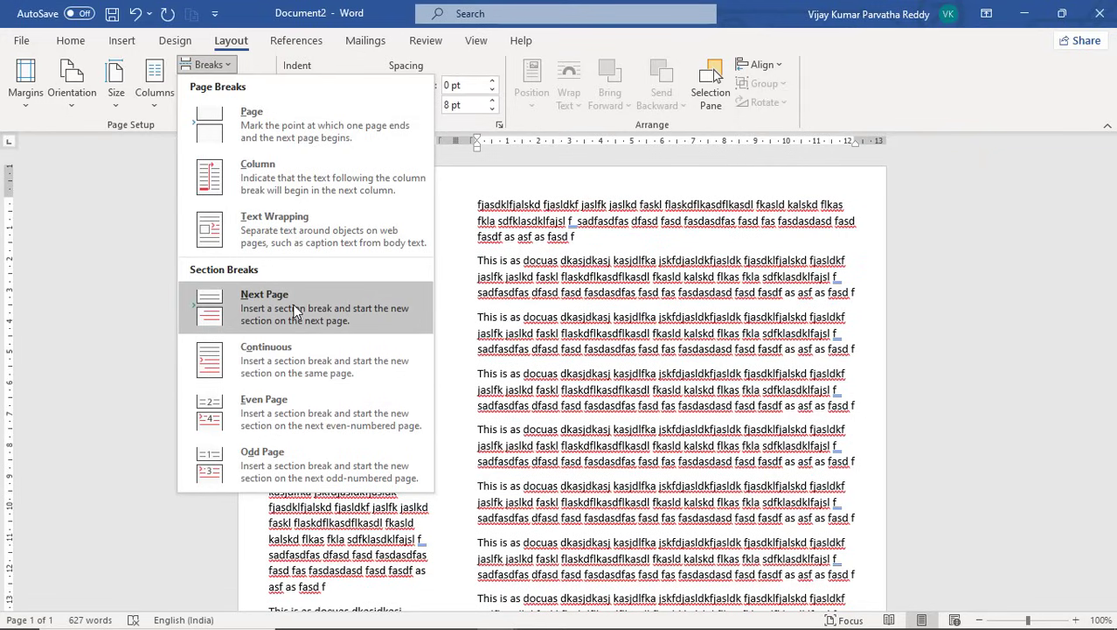
scroll(569, 393, "down", 3)
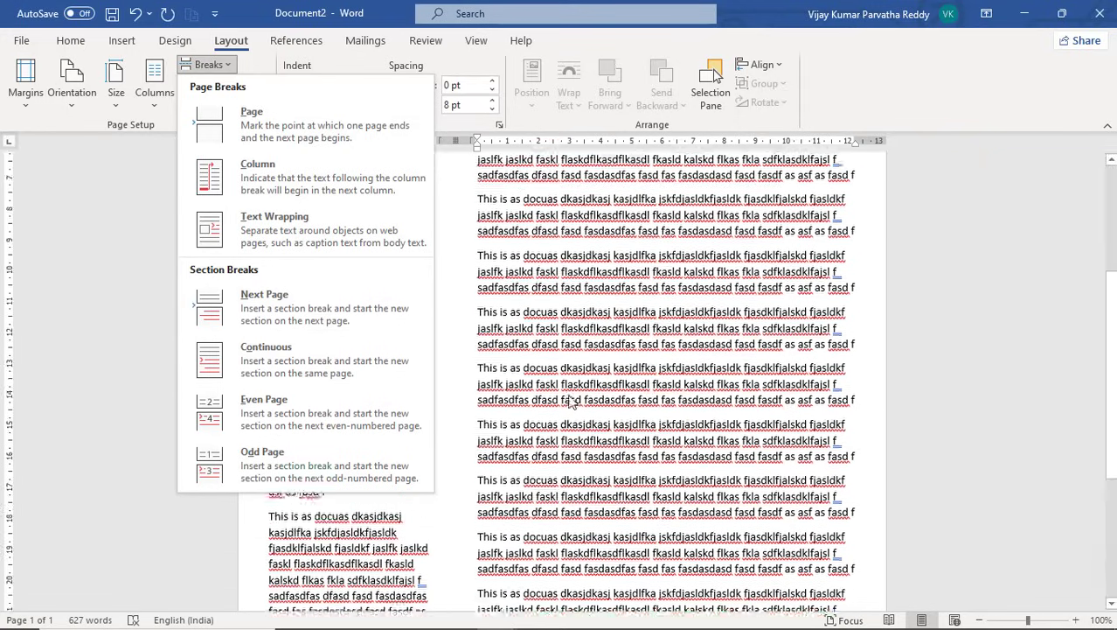
left_click(516, 461)
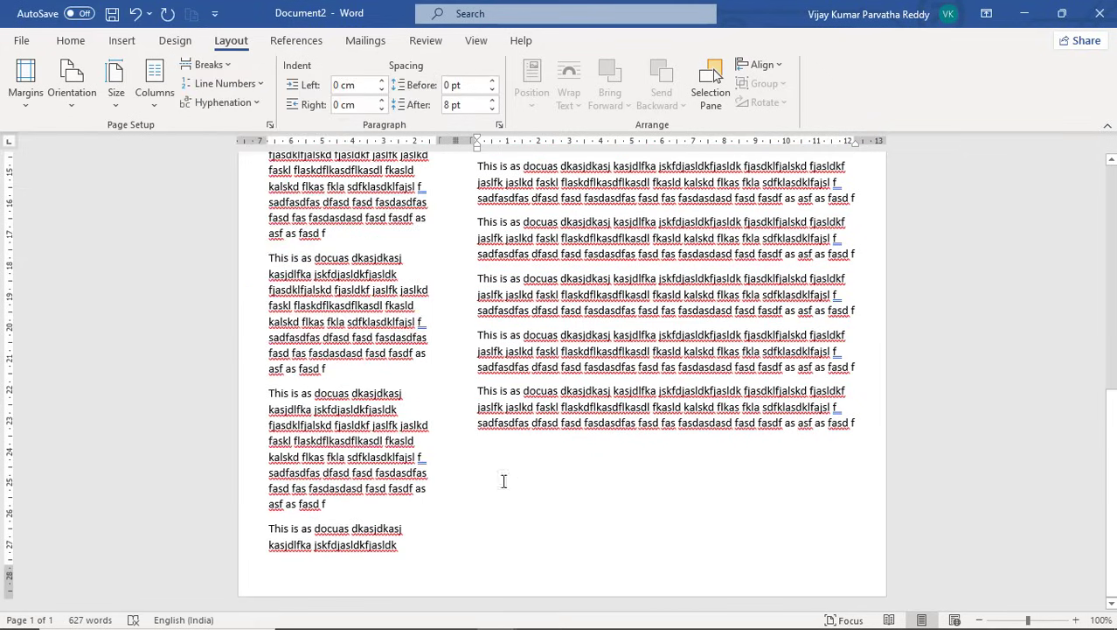
left_click(555, 455)
left_click(229, 66)
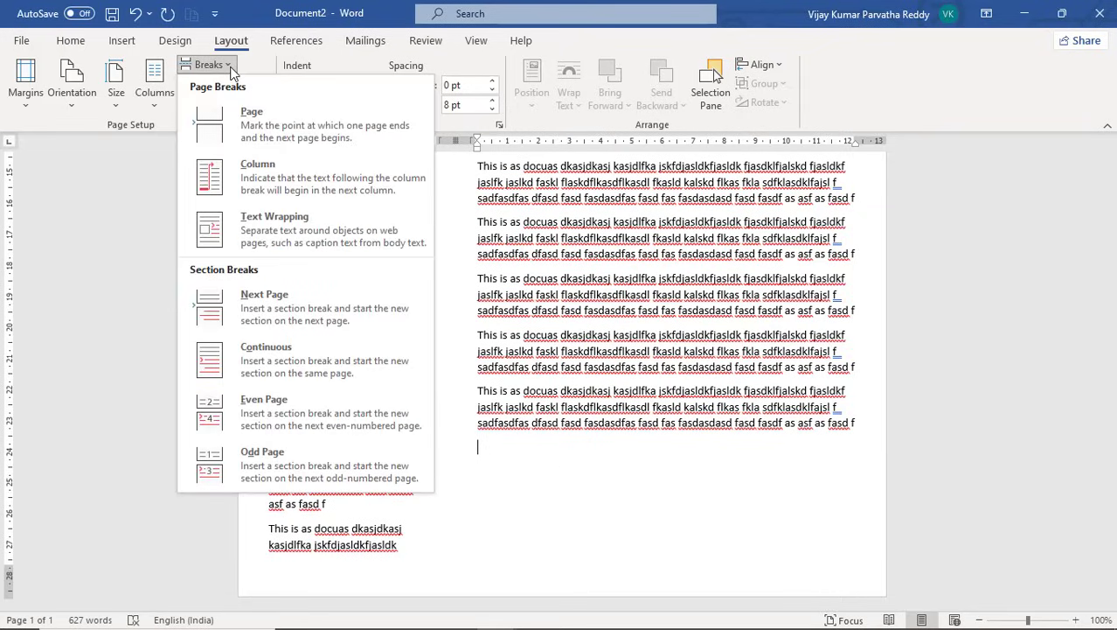
left_click(233, 127)
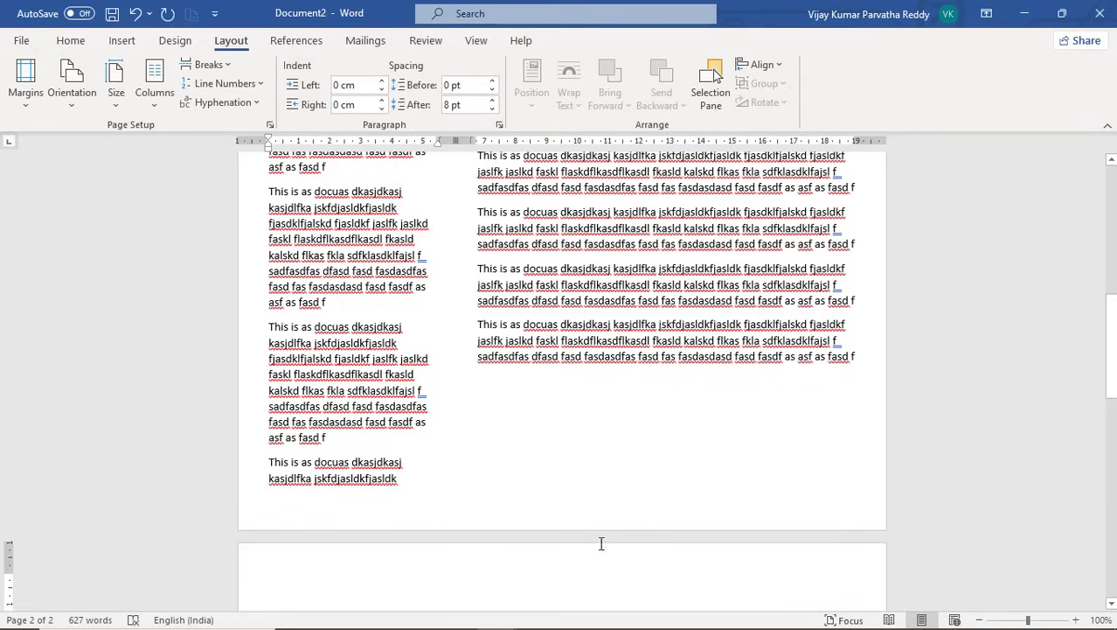
Insert another page break at the start of the blank second page.
left_click(507, 392)
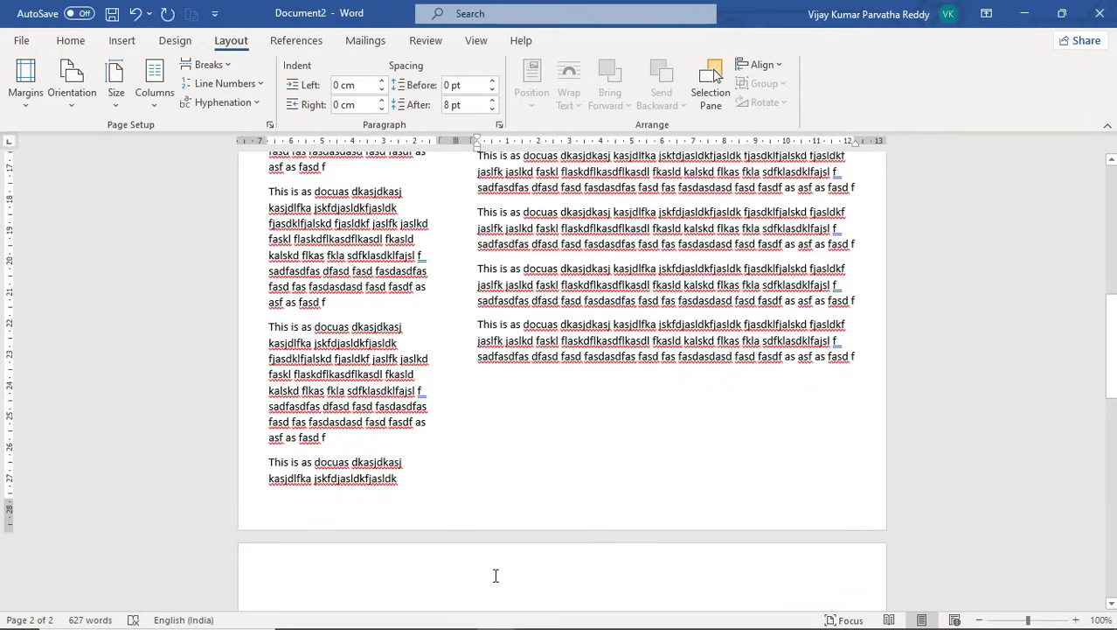
left_click(246, 594)
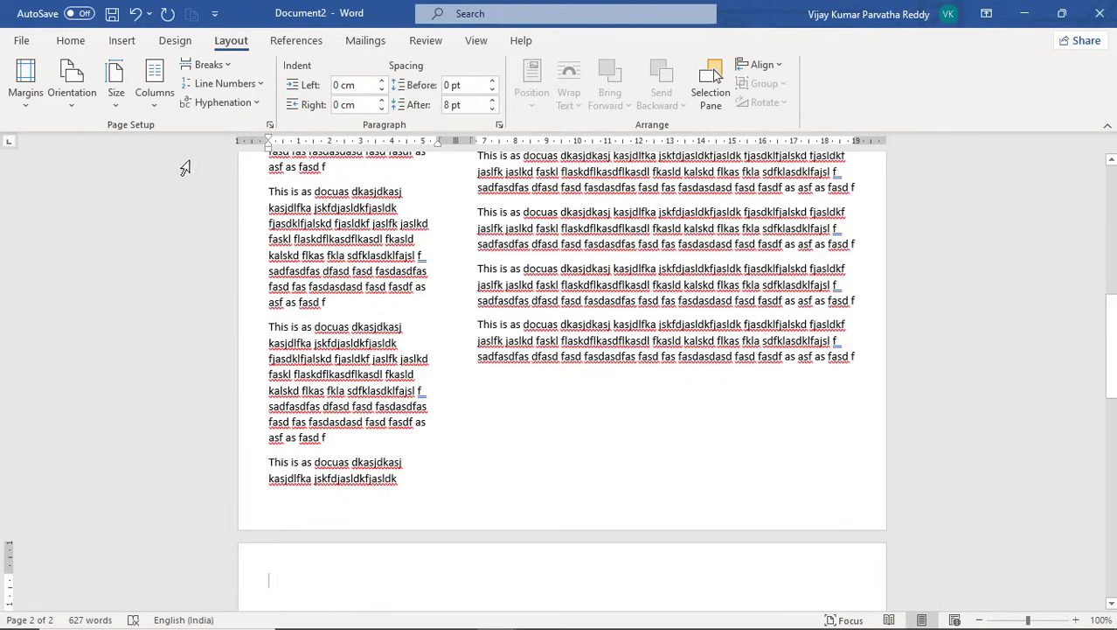
left_click(155, 91)
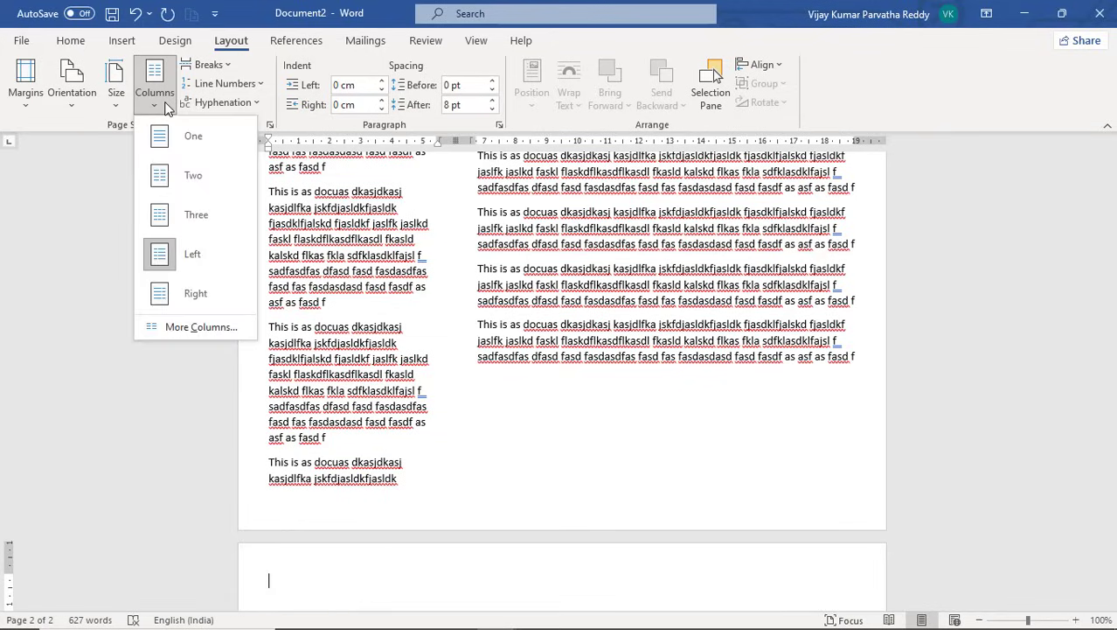
left_click(233, 62)
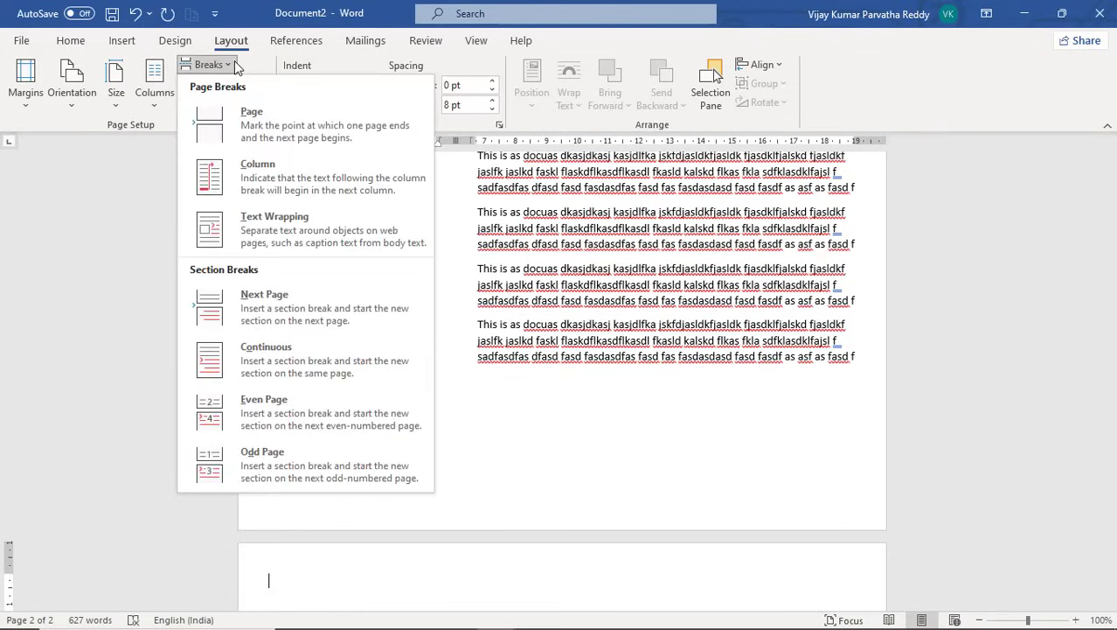
left_click(247, 116)
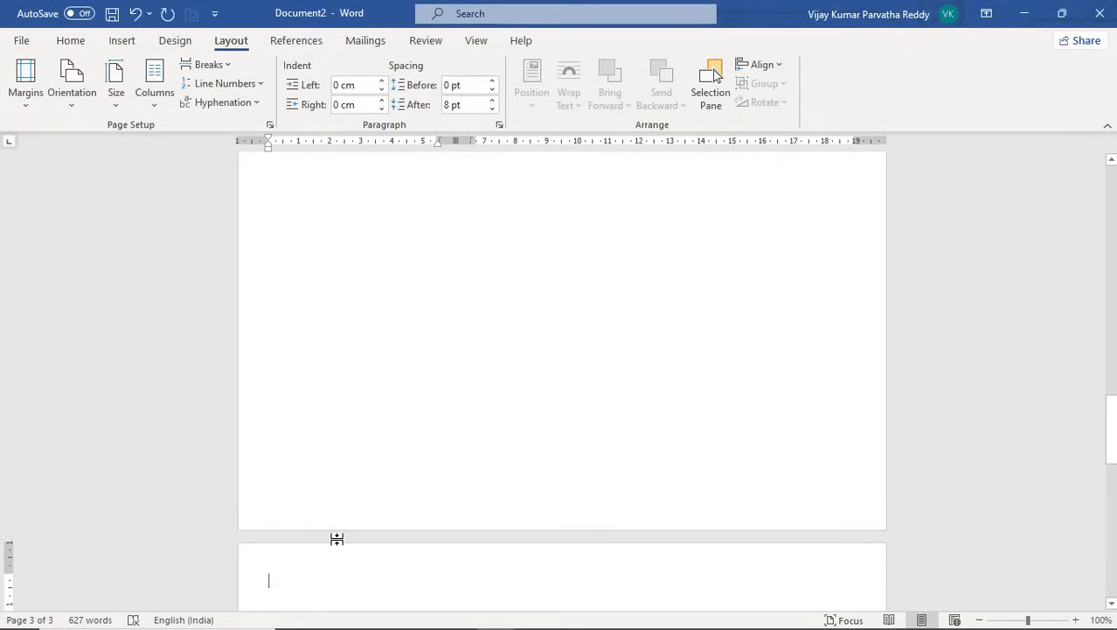
double_click(449, 537)
Insert a column break before a paragraph midway down the wide column of the first page.
scroll(452, 539, "up", 6)
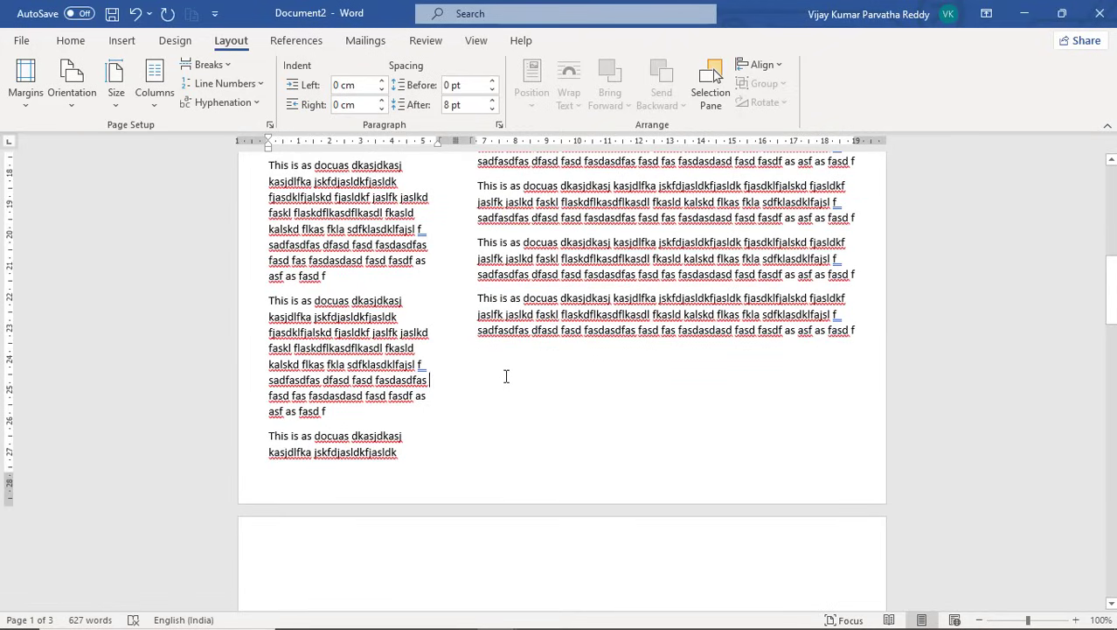
left_click(505, 354)
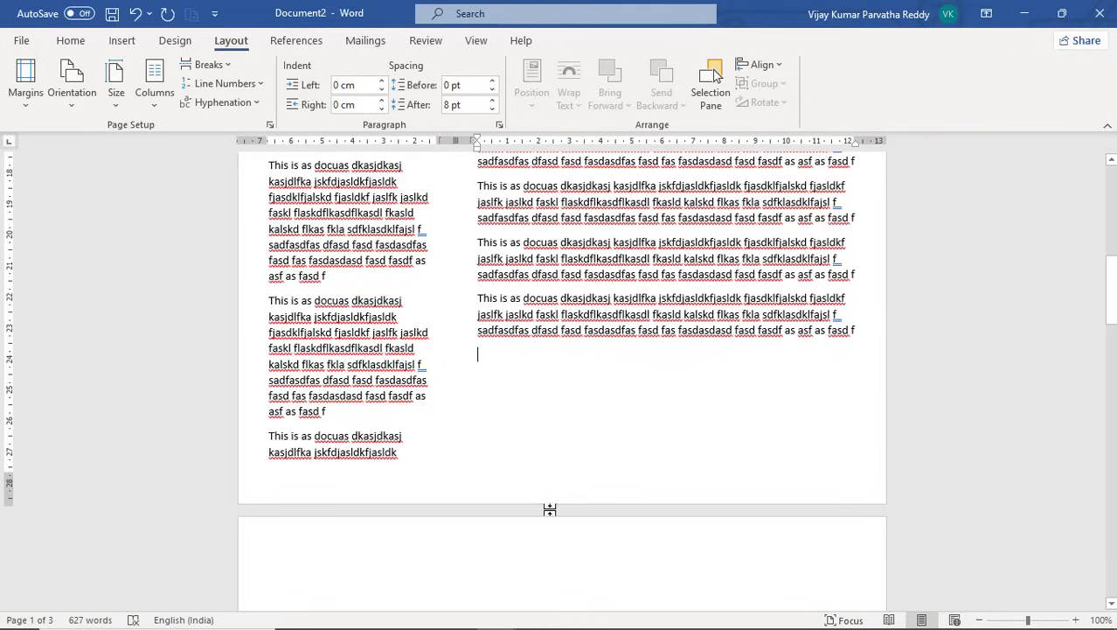
scroll(551, 510, "down", 3)
scroll(549, 507, "up", 3)
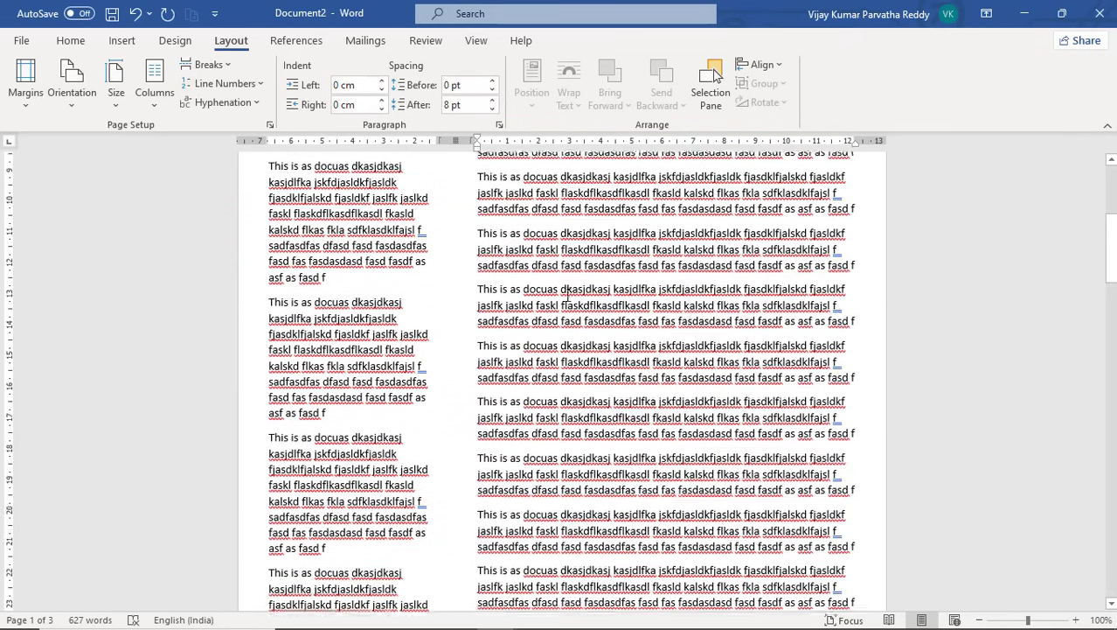
left_click(229, 66)
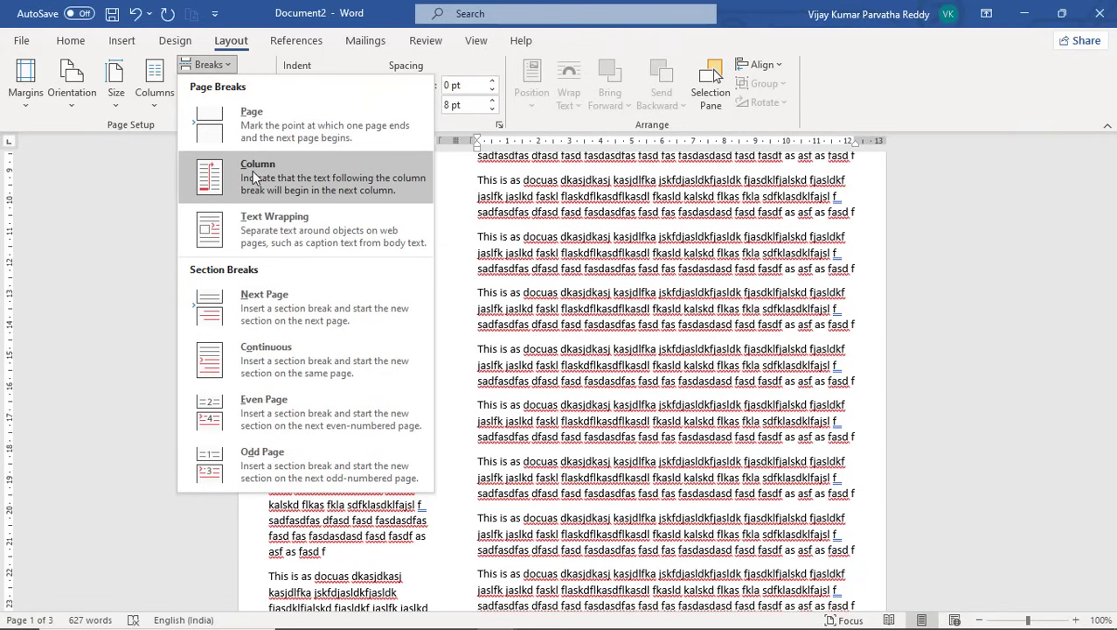
left_click(757, 341)
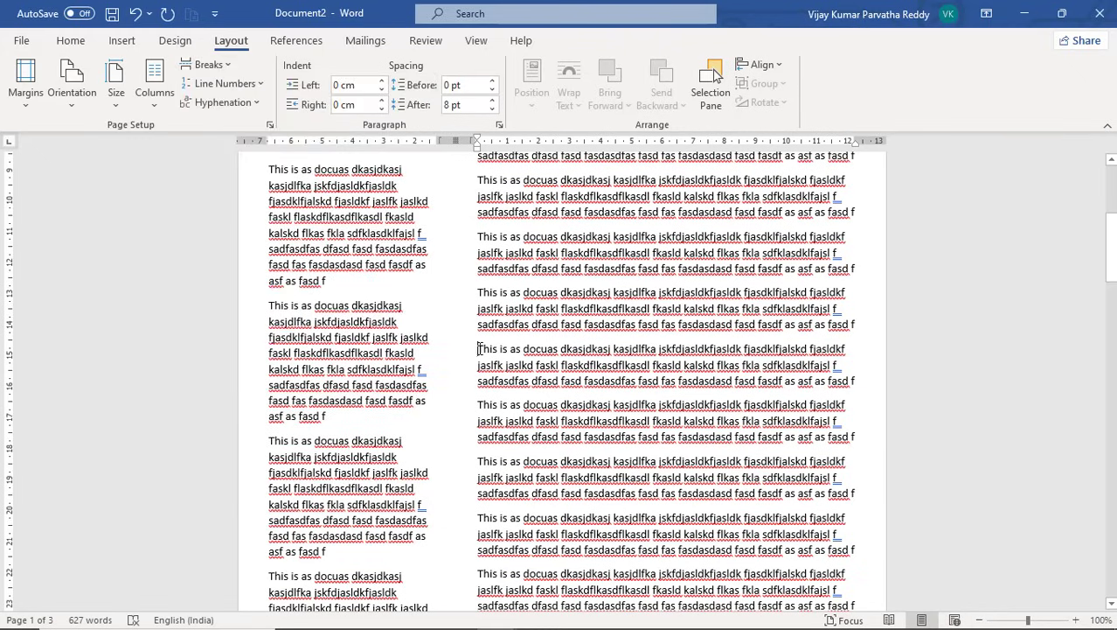
left_click(234, 67)
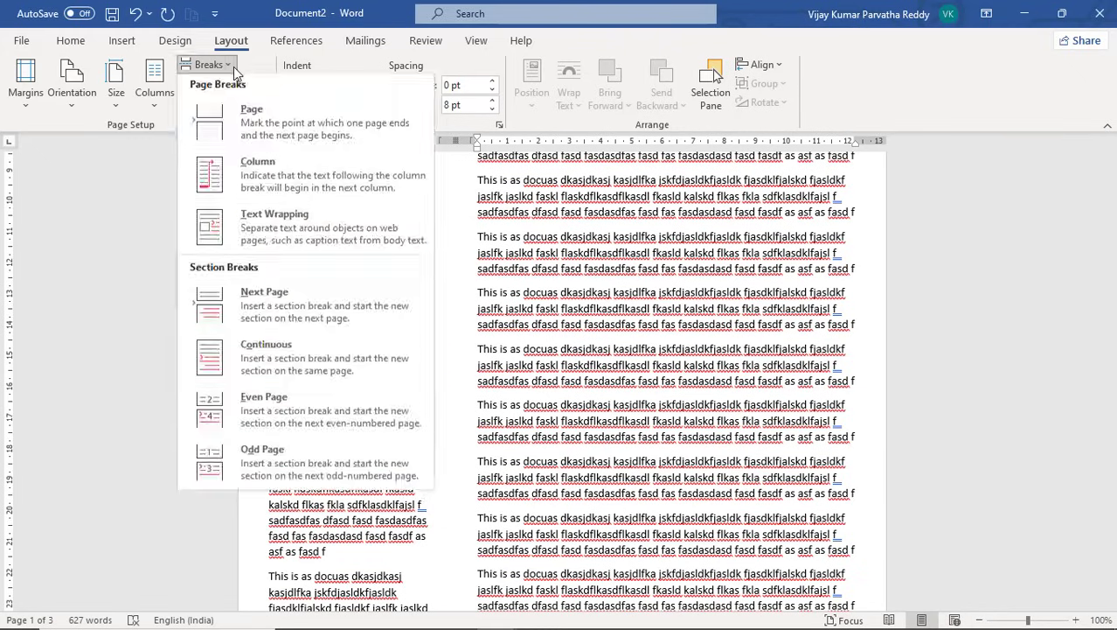
left_click(271, 181)
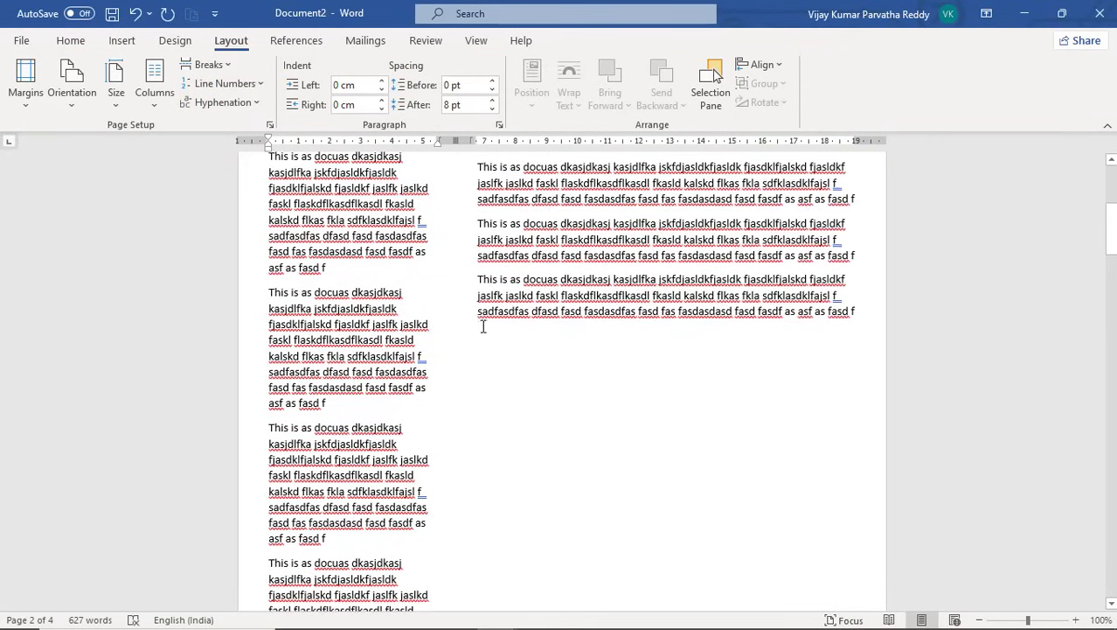
Insert a column break before the second paragraph in the narrow column of the second page.
scroll(531, 357, "down", 6)
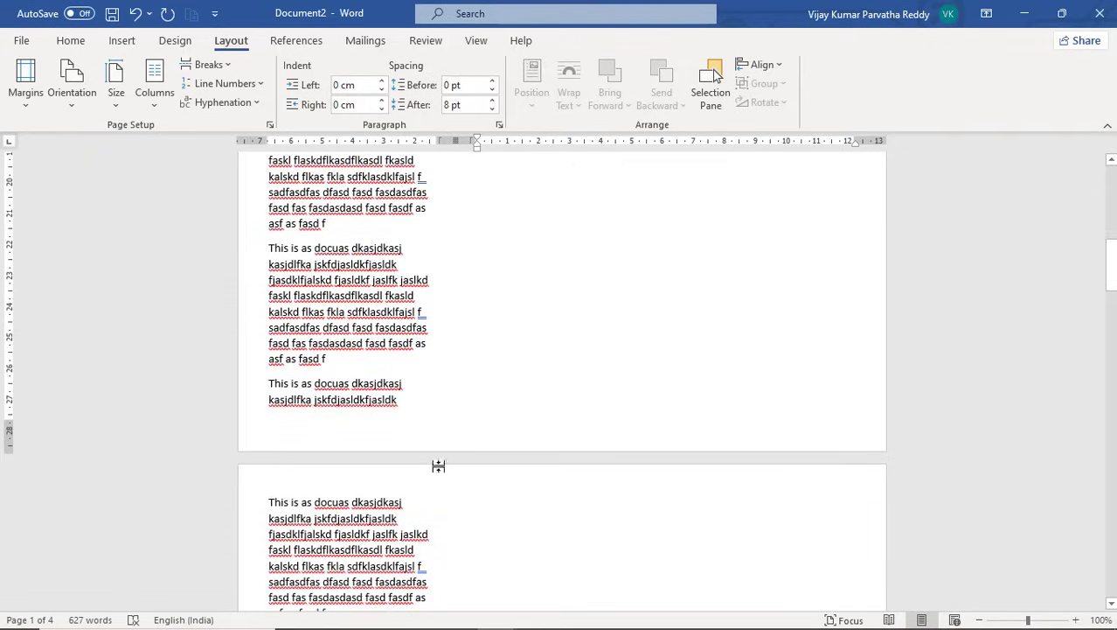
scroll(340, 507, "down", 4)
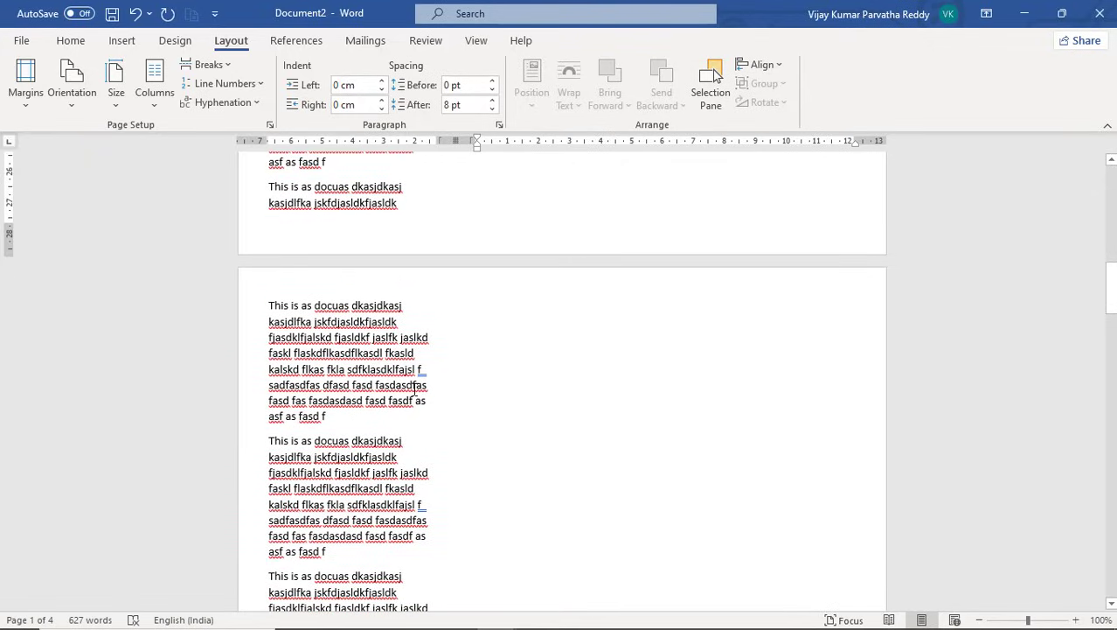
left_click(411, 384)
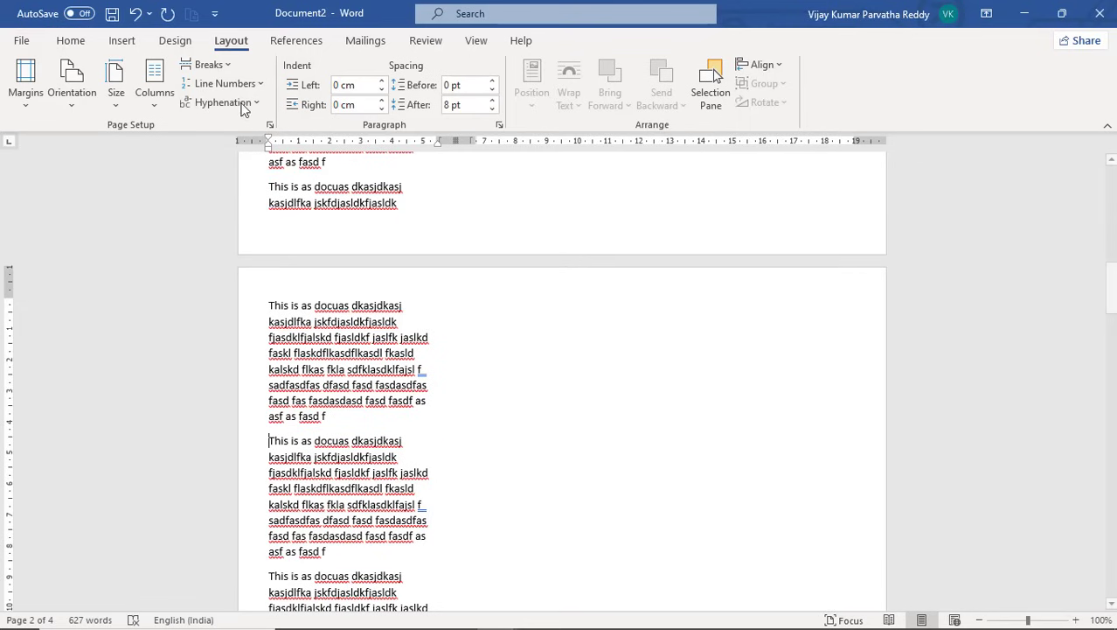
left_click(233, 64)
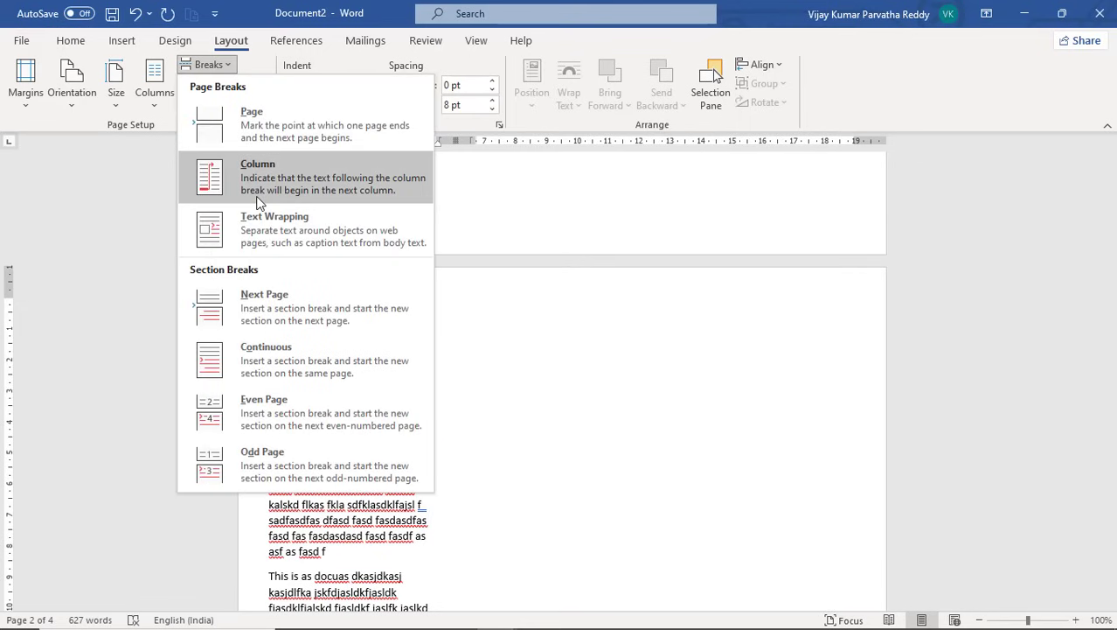
left_click(219, 177)
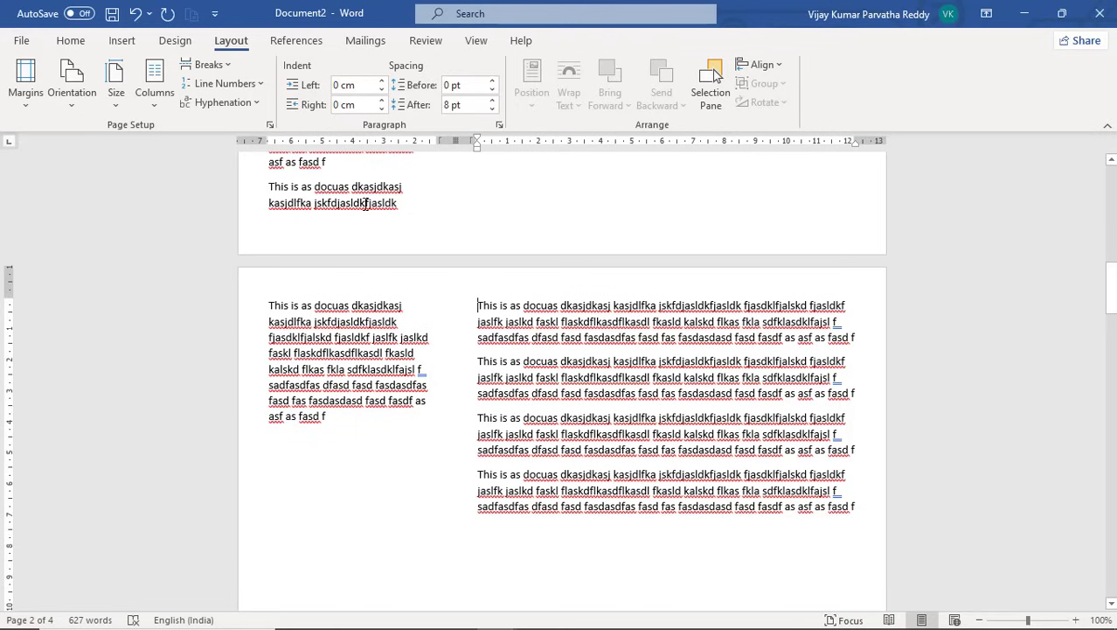
scroll(365, 202, "up", 3)
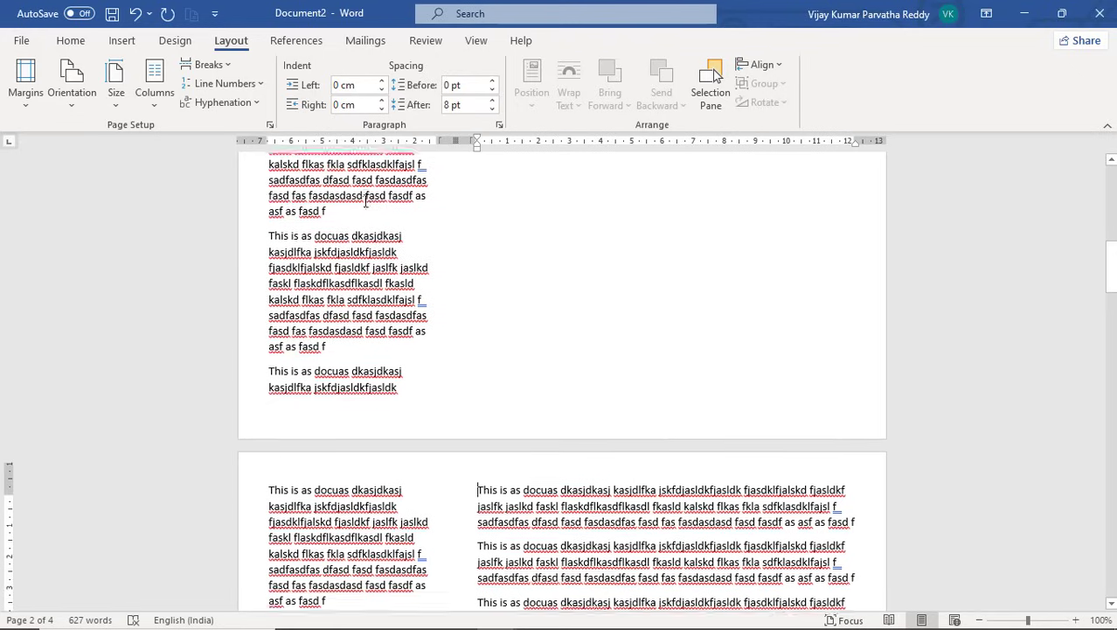
Try a paragraph break after "flaskdflkasdflkasdl" in the wide column's second paragraph, undo it, and insert a text wrapping break there instead.
left_click(210, 65)
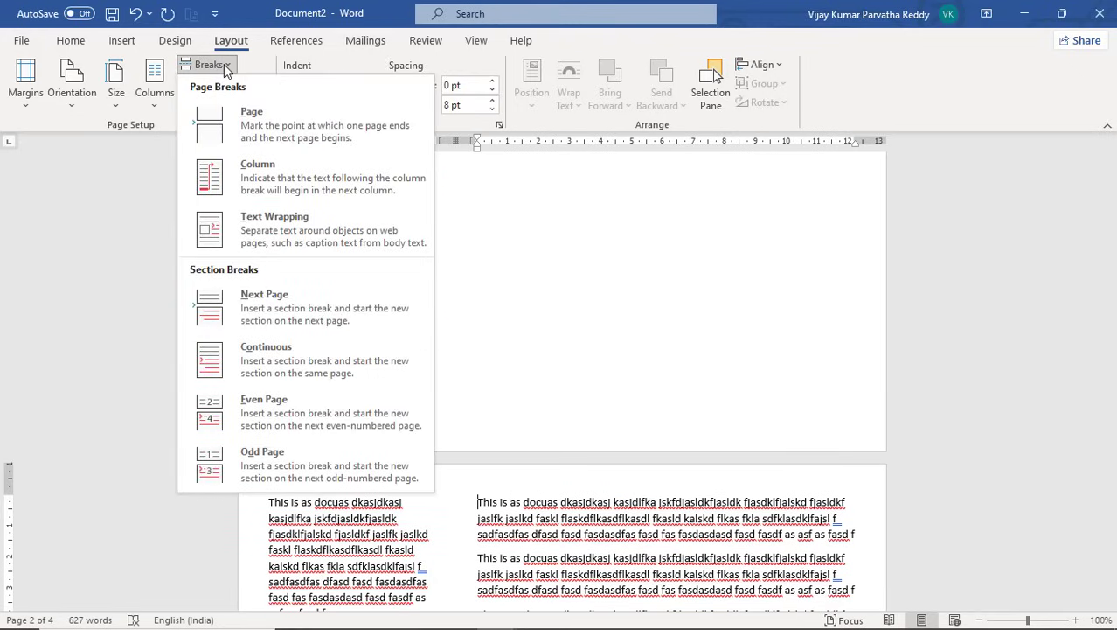
scroll(581, 518, "down", 2)
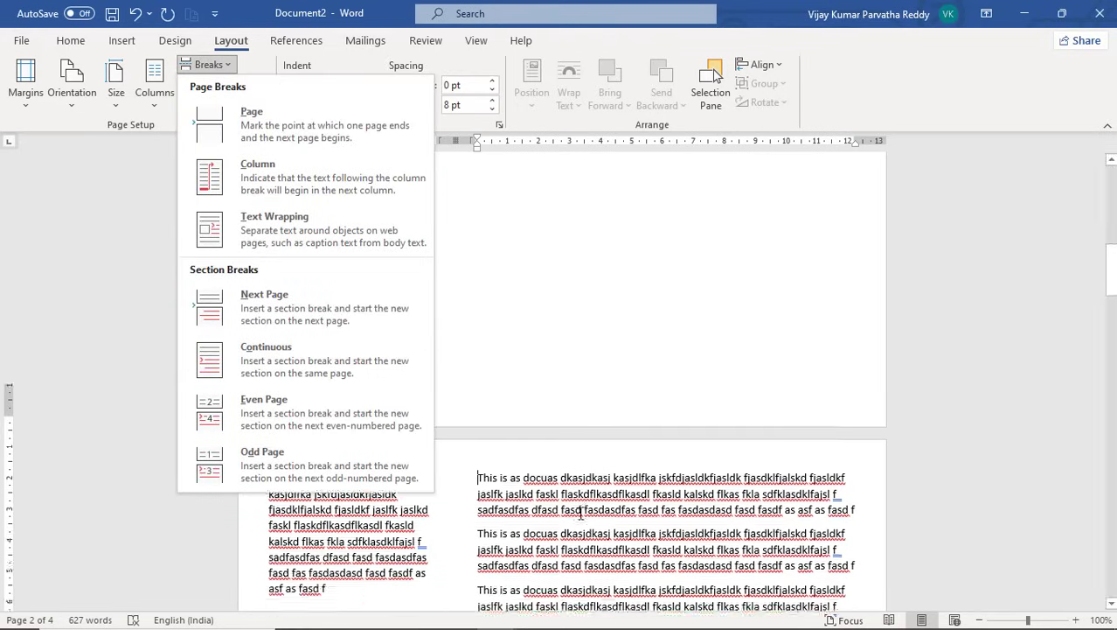
left_click(486, 446)
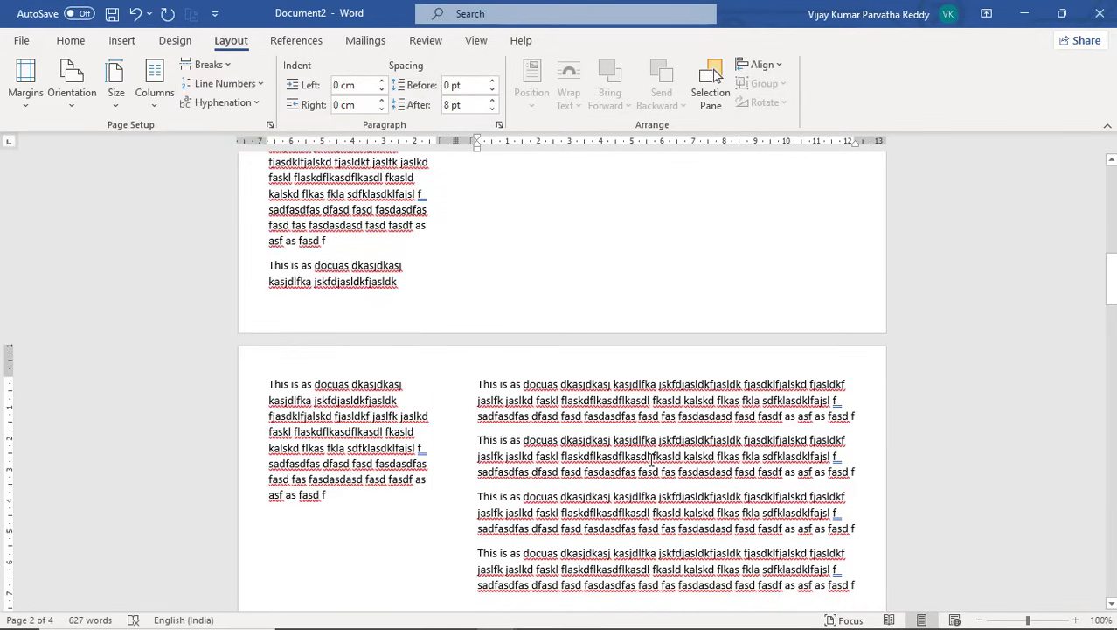
left_click_drag(665, 456, 650, 457)
left_click(650, 457)
key("Return")
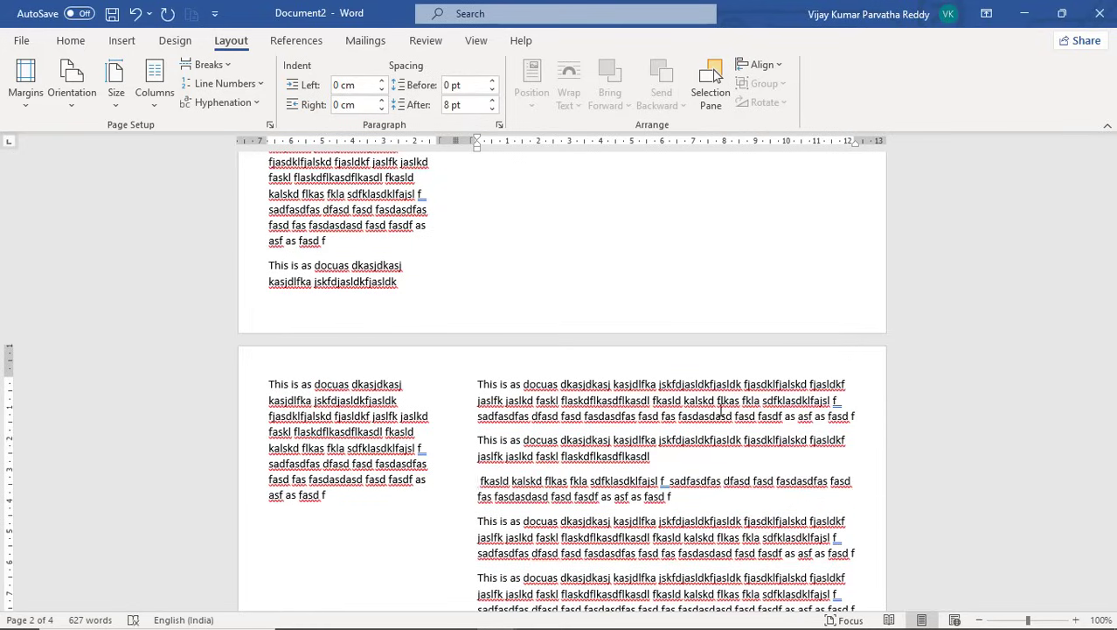
key("ctrl+z")
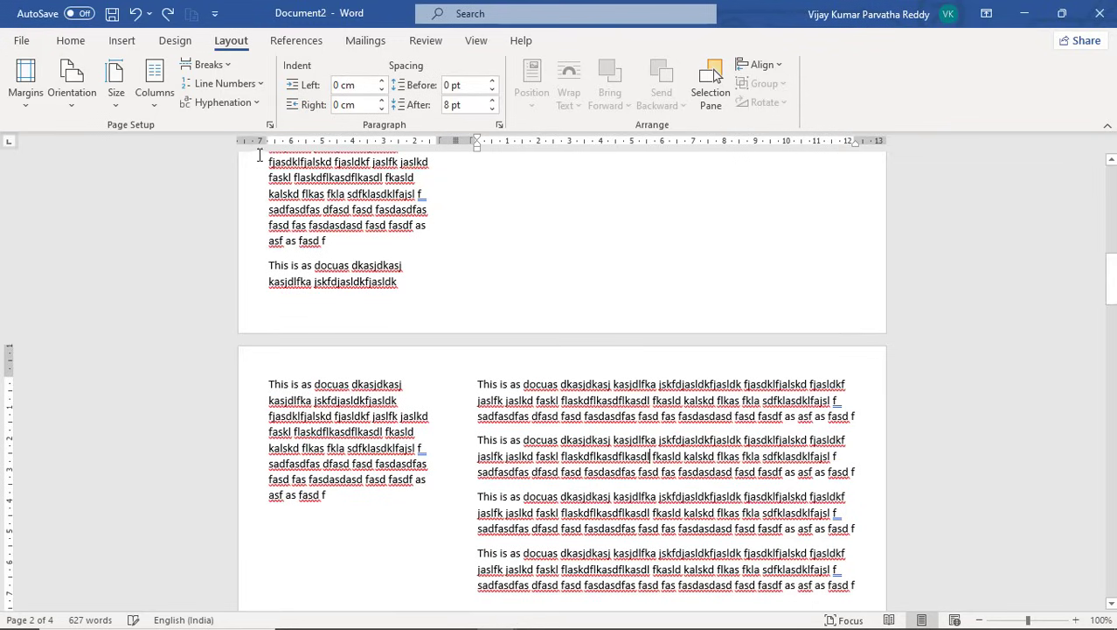
left_click(226, 67)
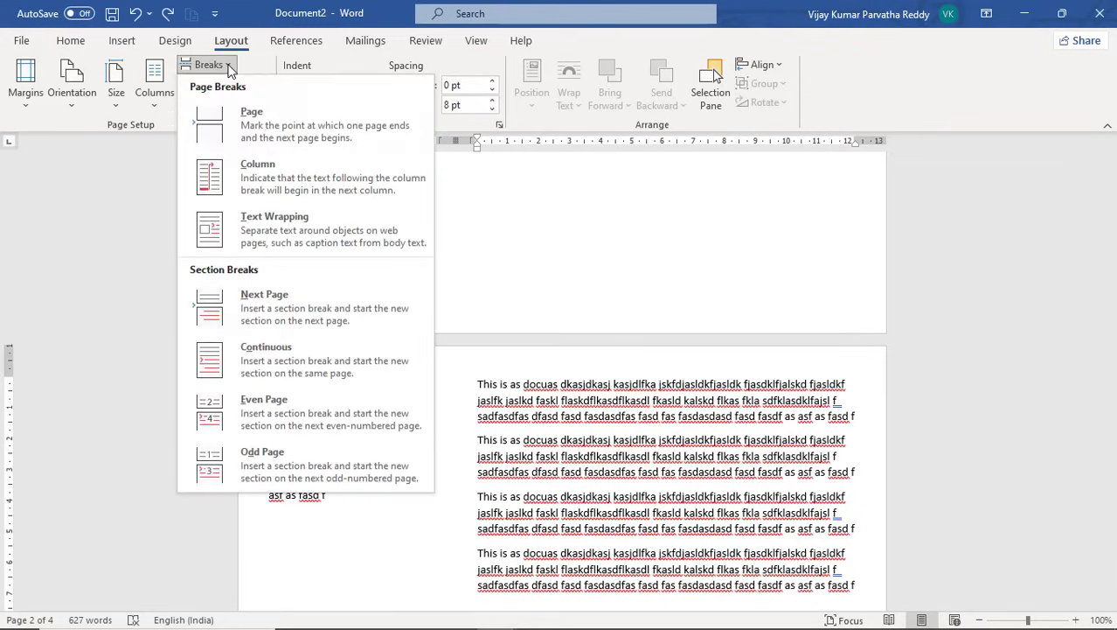
left_click(282, 218)
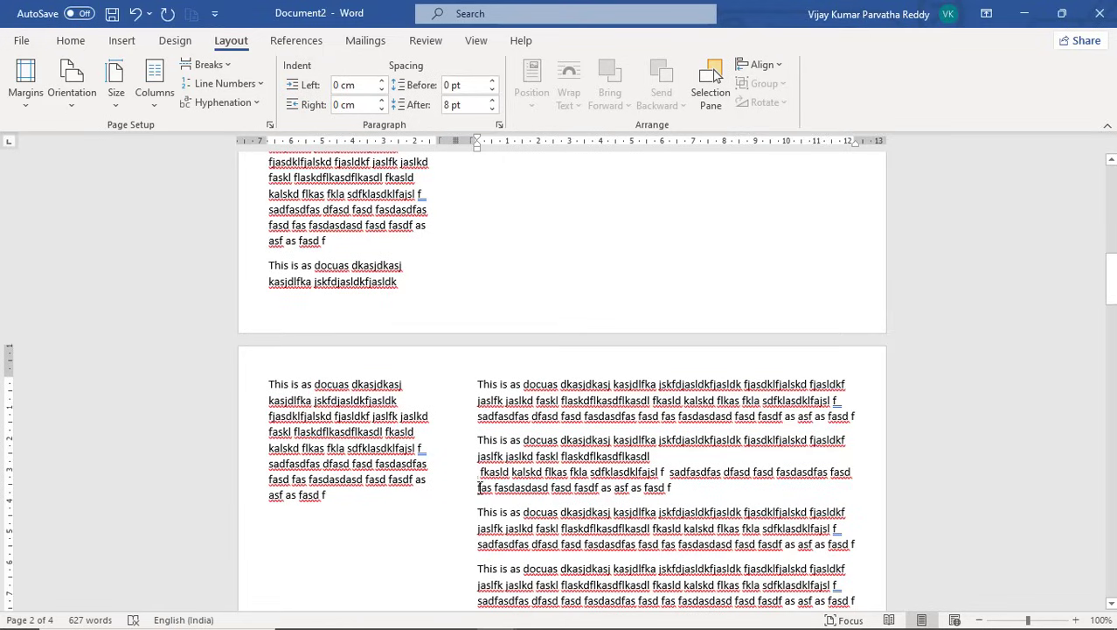
left_click(232, 70)
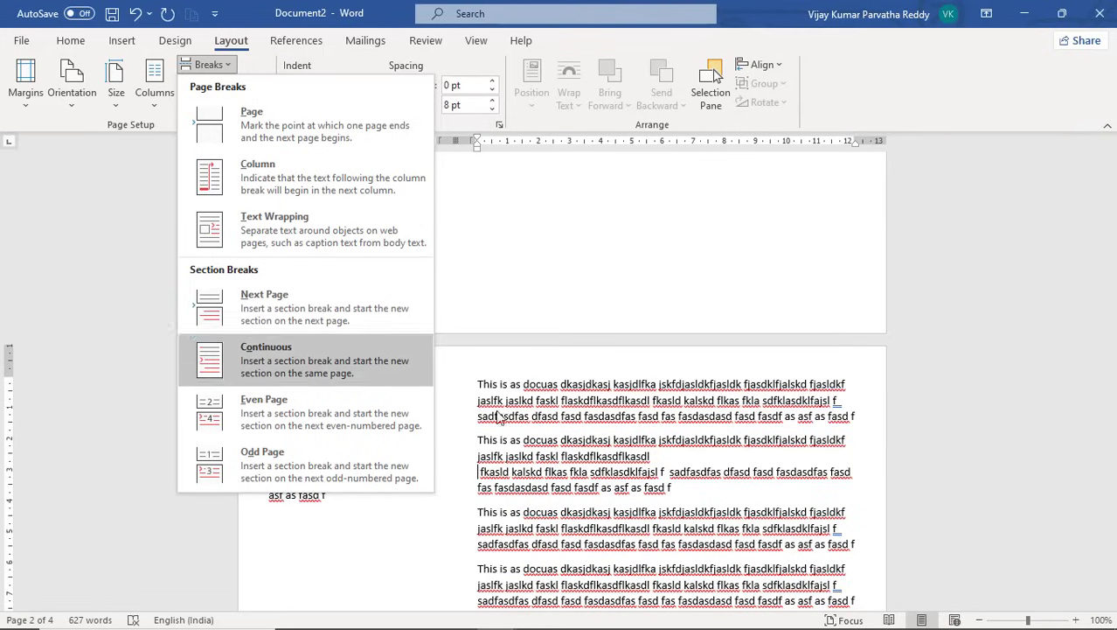
left_click(266, 354)
scroll(541, 439, "down", 3)
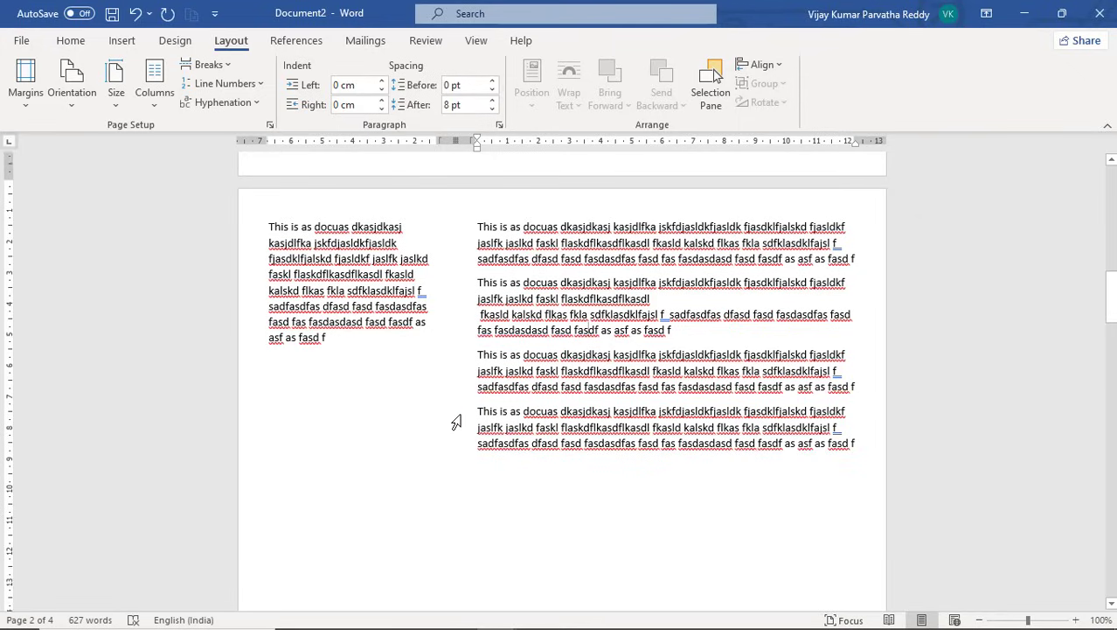
scroll(455, 422, "down", 4)
scroll(456, 423, "up", 3)
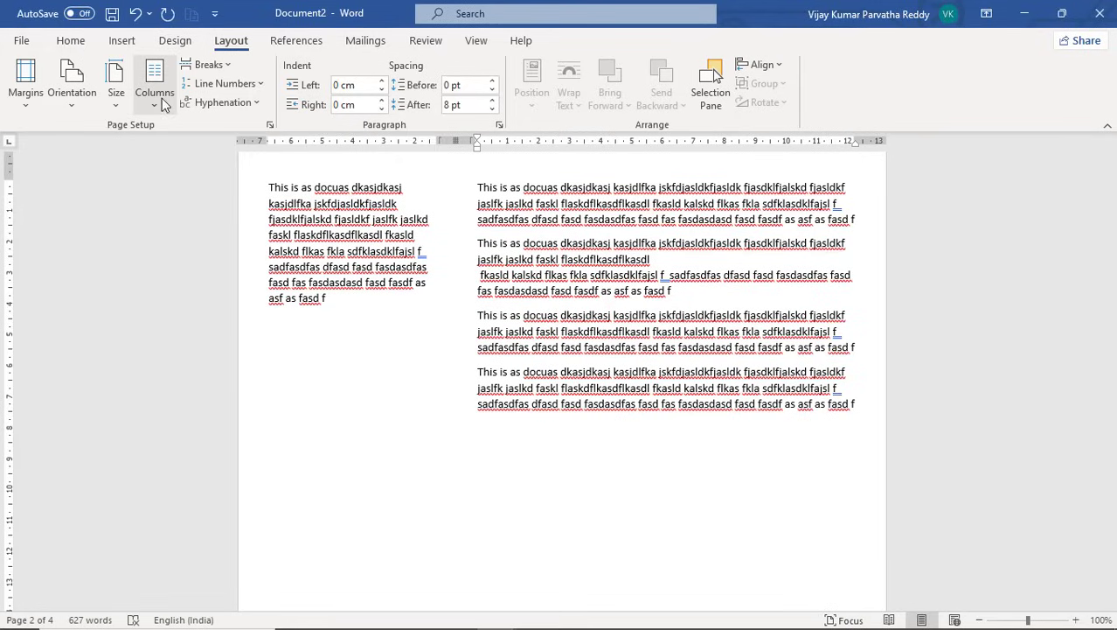
Insert a Next Page section break after "This is as docuas dk" in the third paragraph of the second page's wide column.
left_click(229, 66)
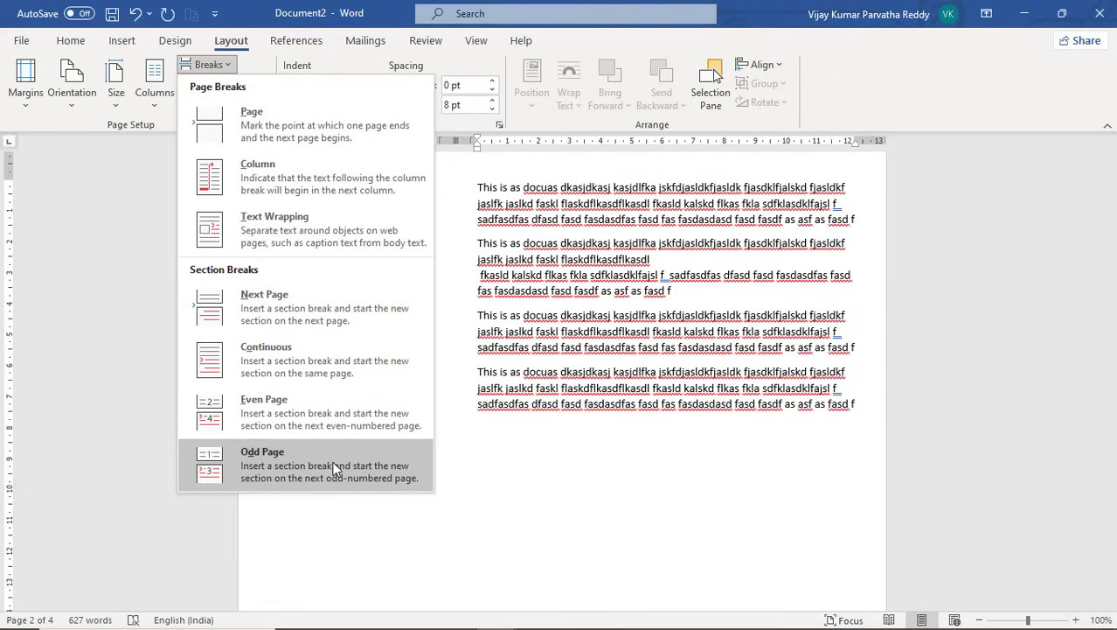
left_click(334, 304)
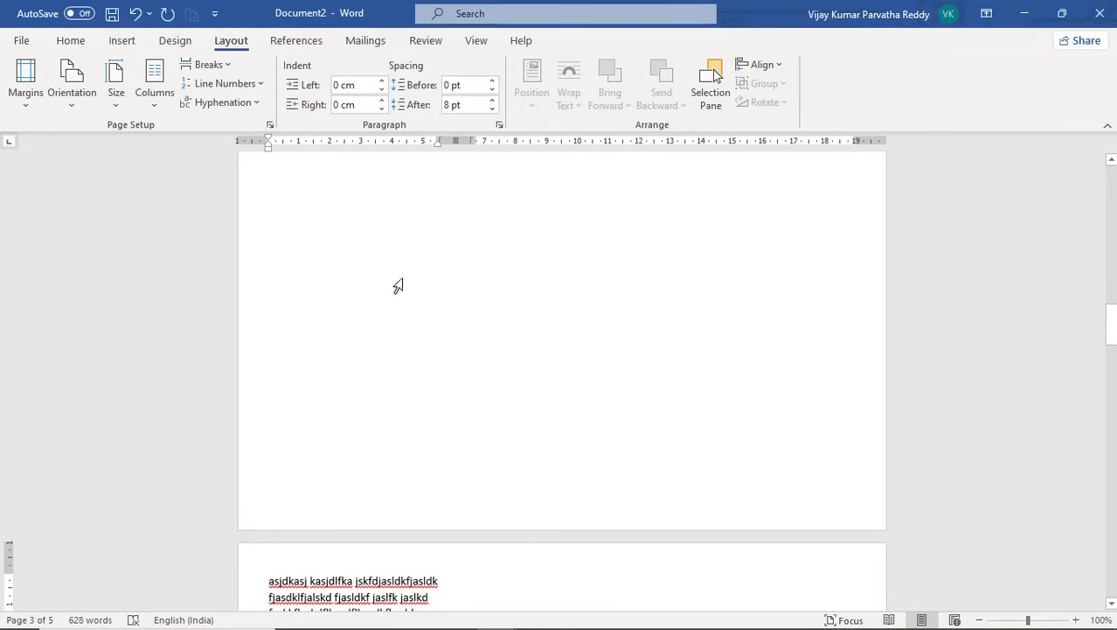
left_click(381, 246)
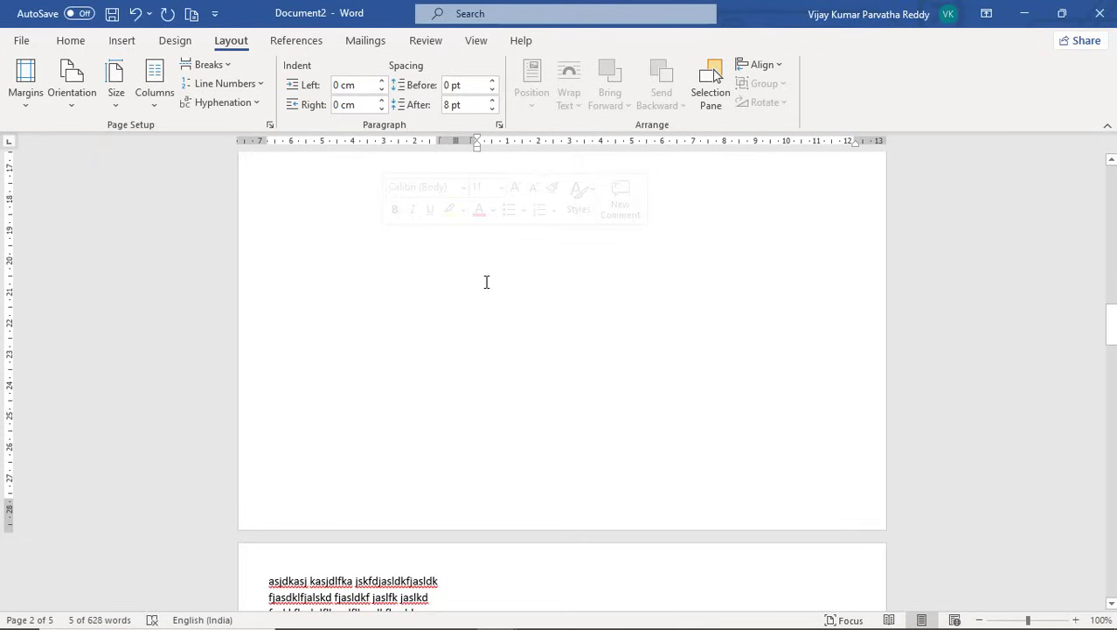
Place the cursor in the first line of the third page and show the Section number in the status bar.
left_click(525, 581)
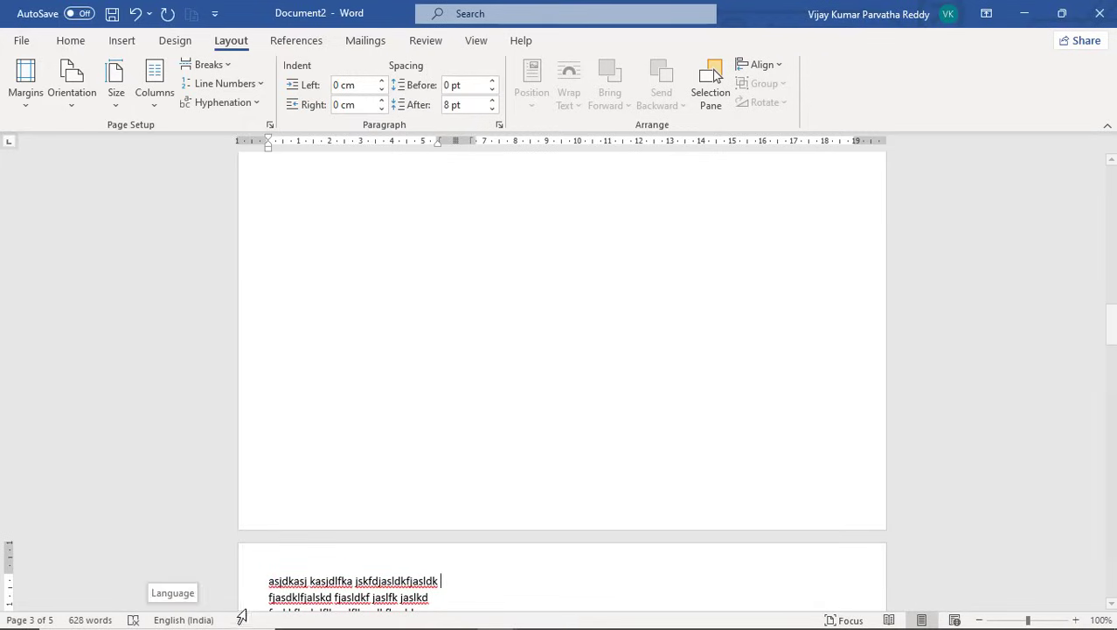
right_click(289, 621)
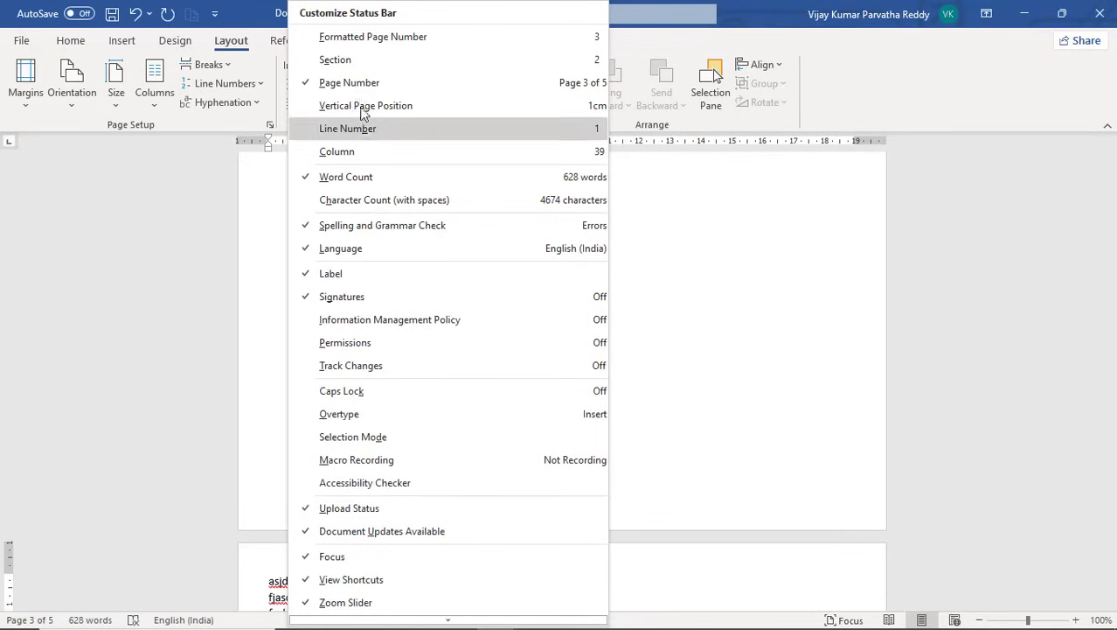
left_click(315, 64)
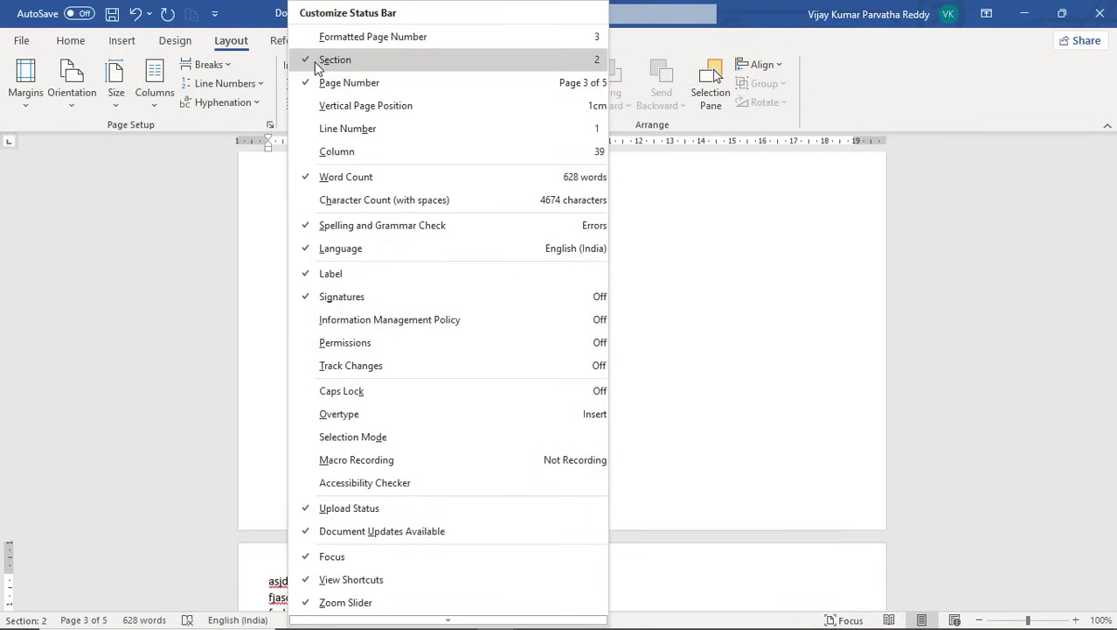
left_click(698, 279)
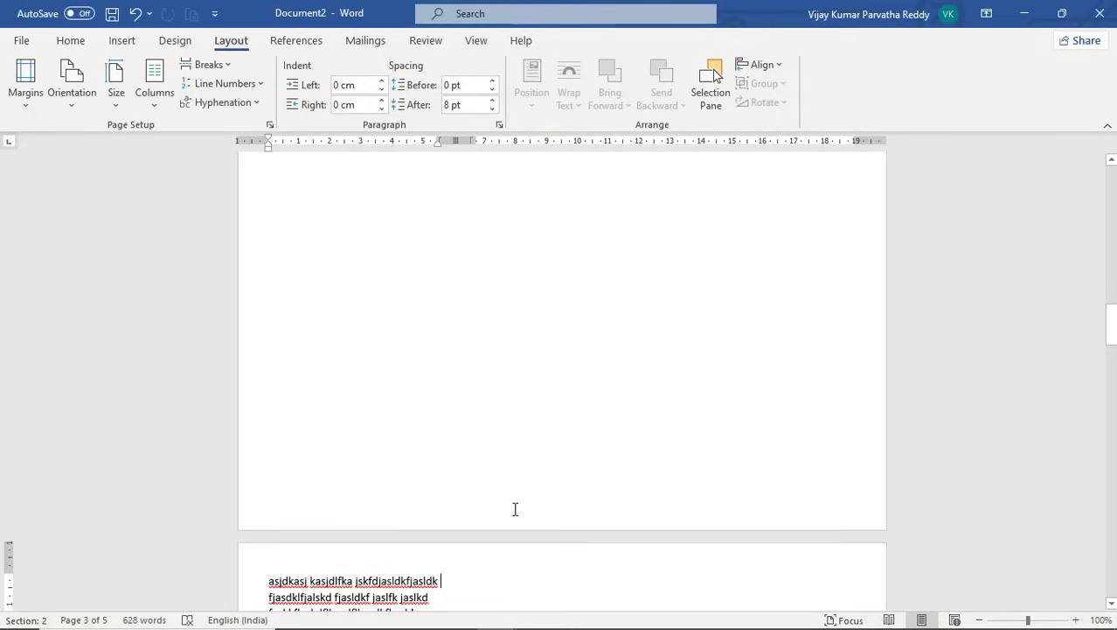
Compare the section numbers of the text before the section break on page 2 and after it on page 3.
left_click(517, 417)
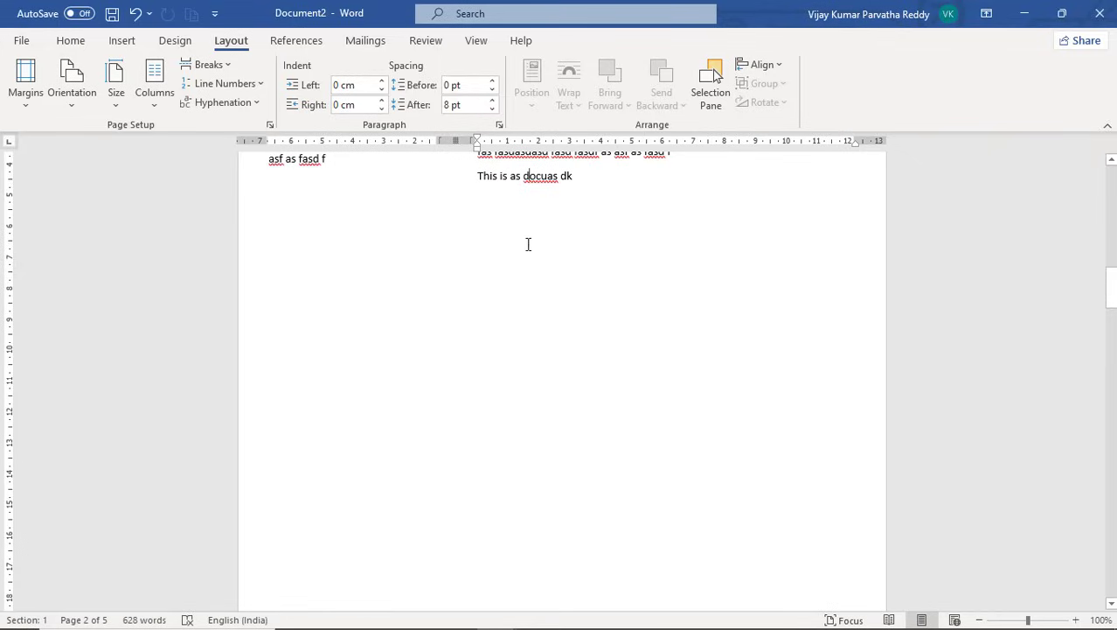
right_click(346, 621)
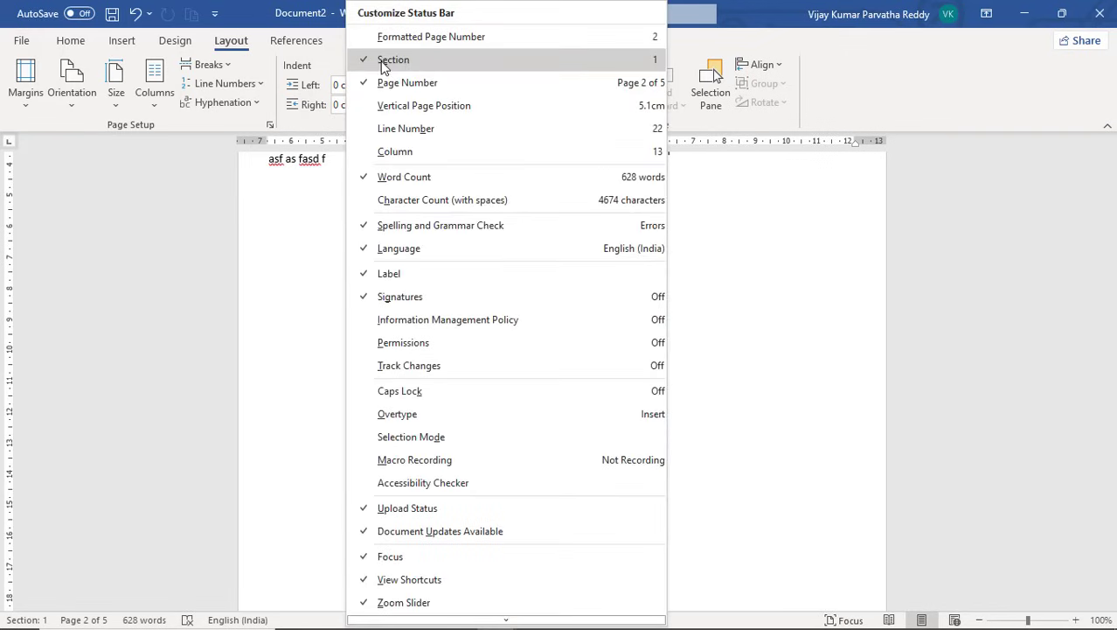
left_click(705, 323)
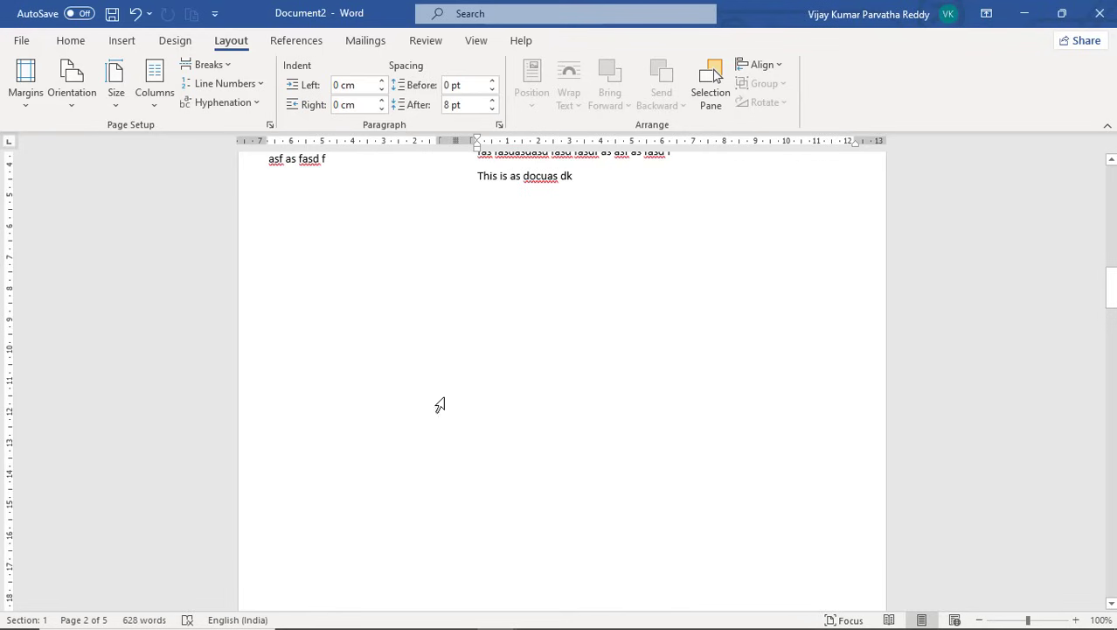
scroll(461, 486, "down", 10)
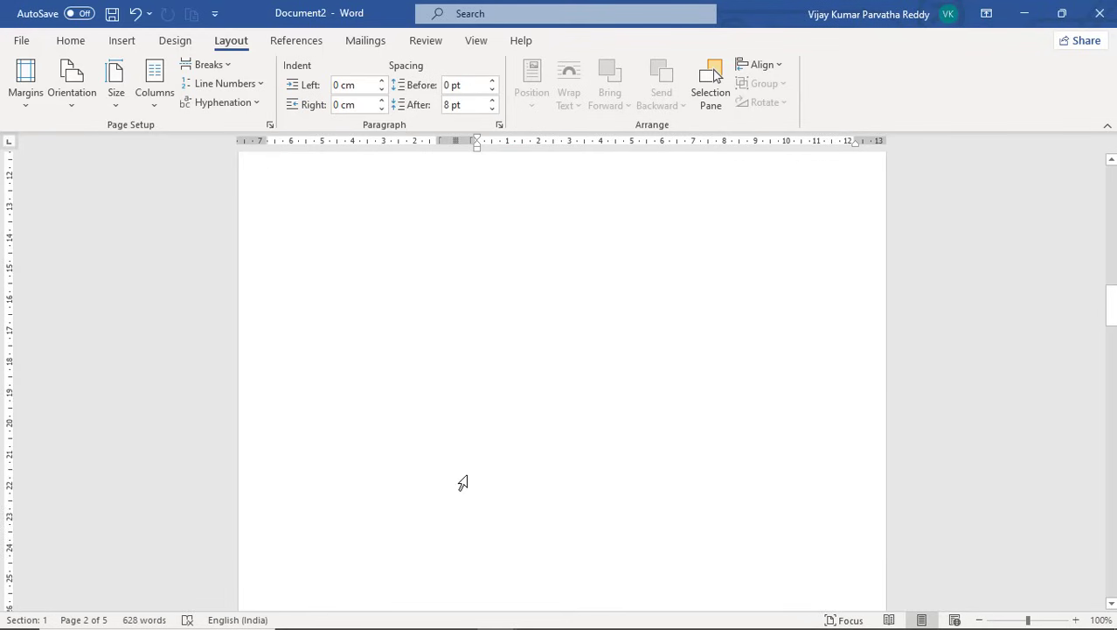
left_click(444, 487)
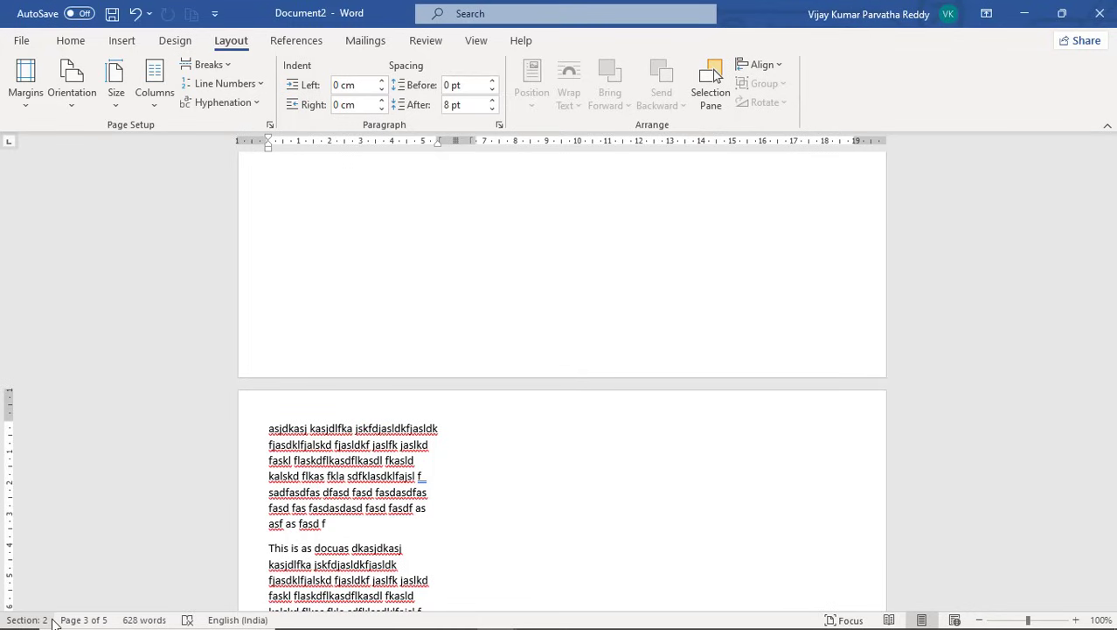
scroll(536, 488, "down", 6)
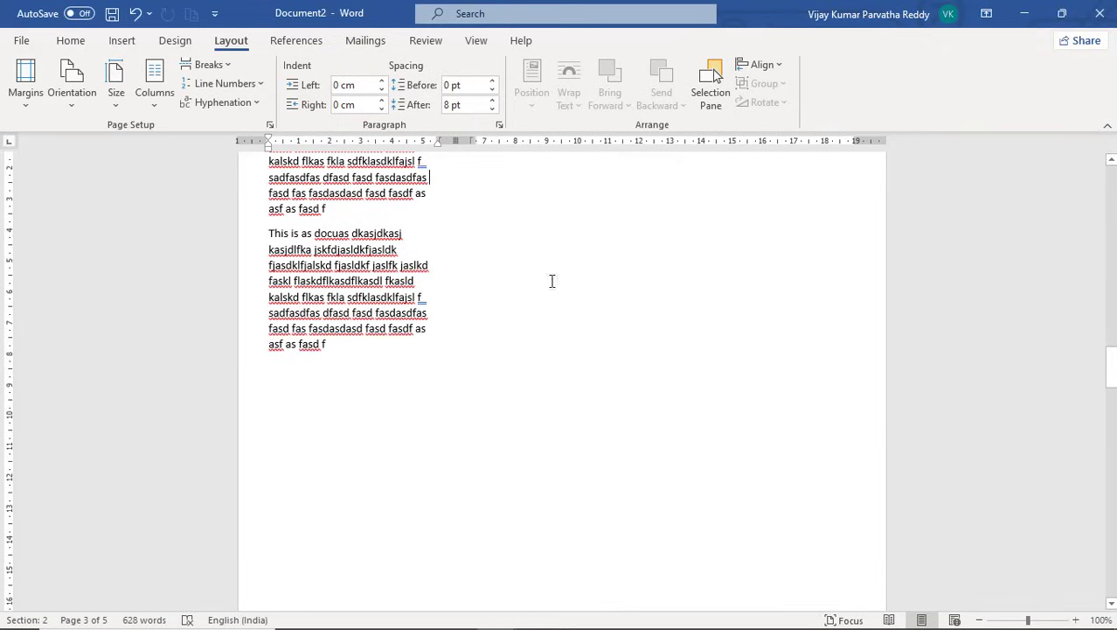
scroll(522, 302, "up", 5)
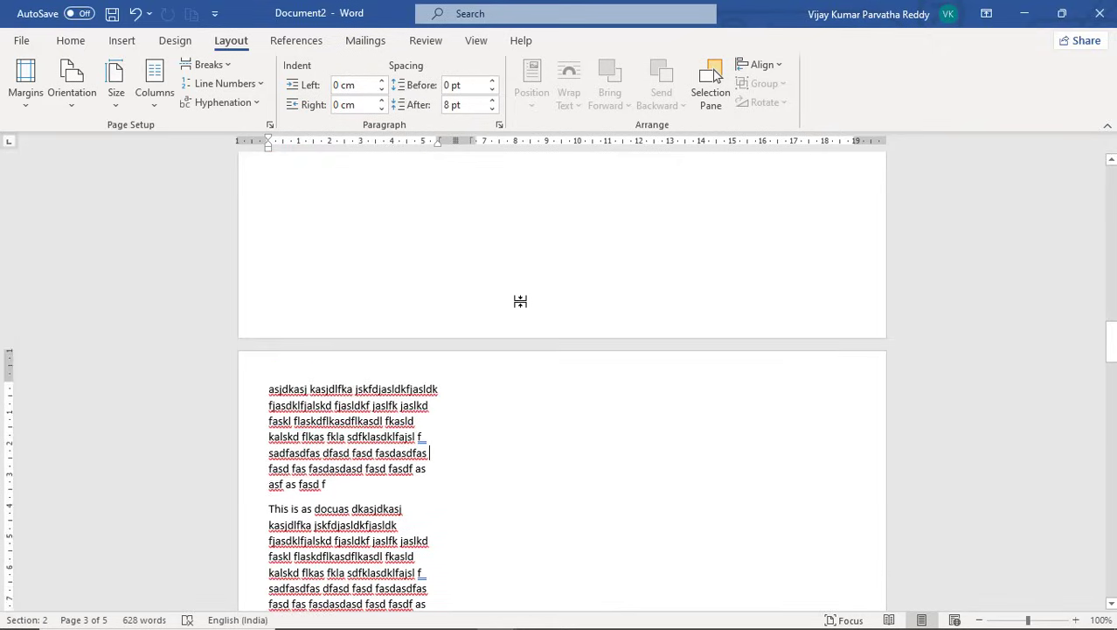
scroll(522, 302, "up", 5)
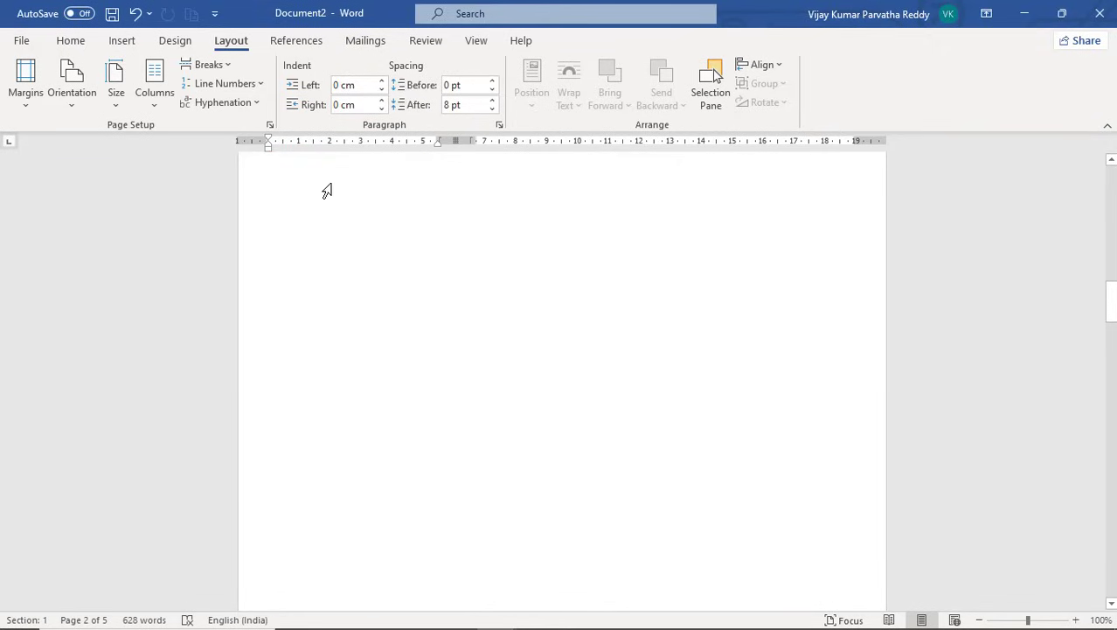
scroll(328, 186, "up", 1)
scroll(333, 183, "up", 3)
scroll(443, 293, "up", 5)
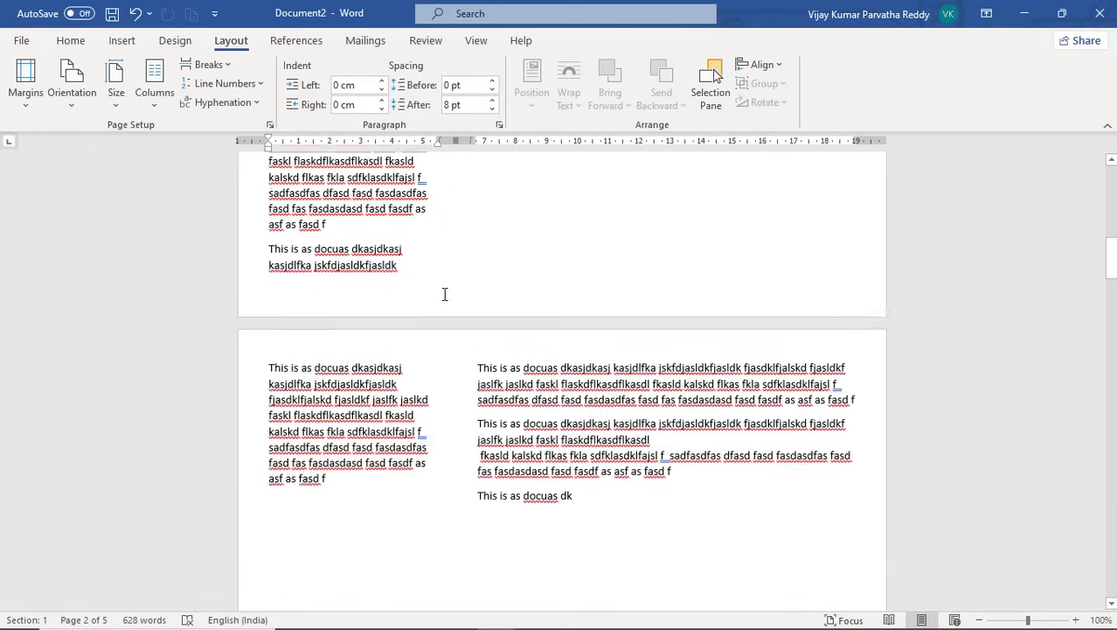
left_click(446, 229)
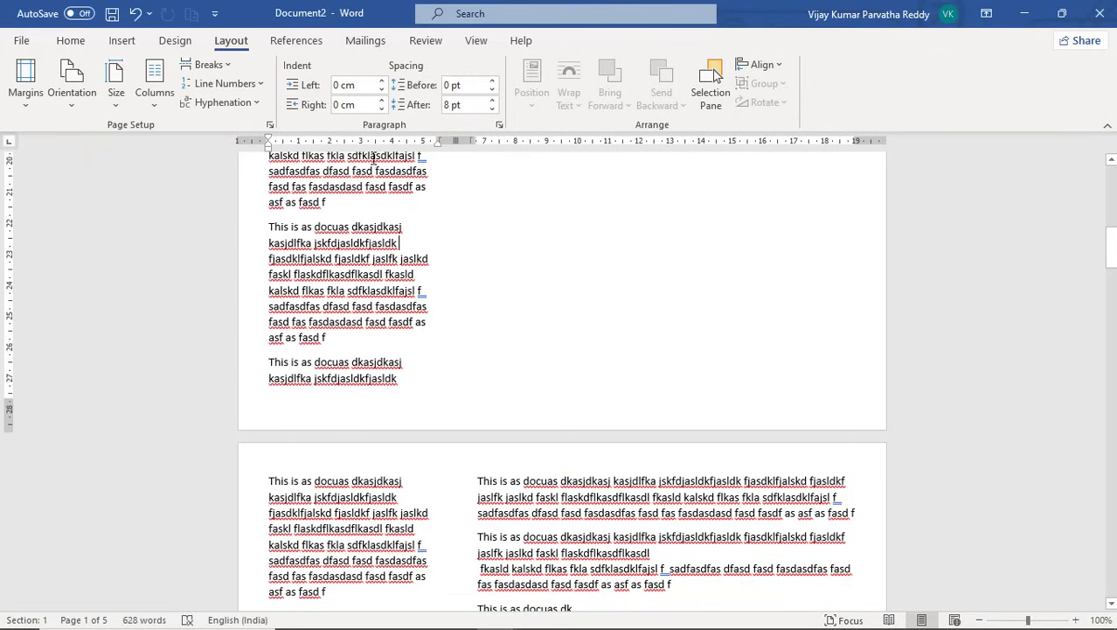
left_click(229, 67)
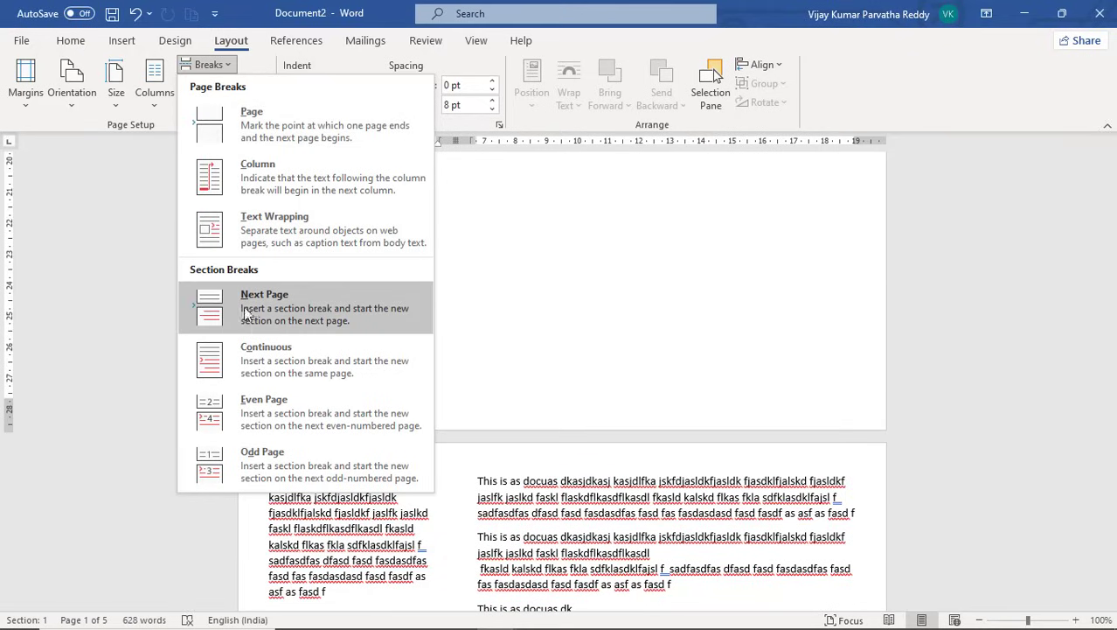
left_click(479, 300)
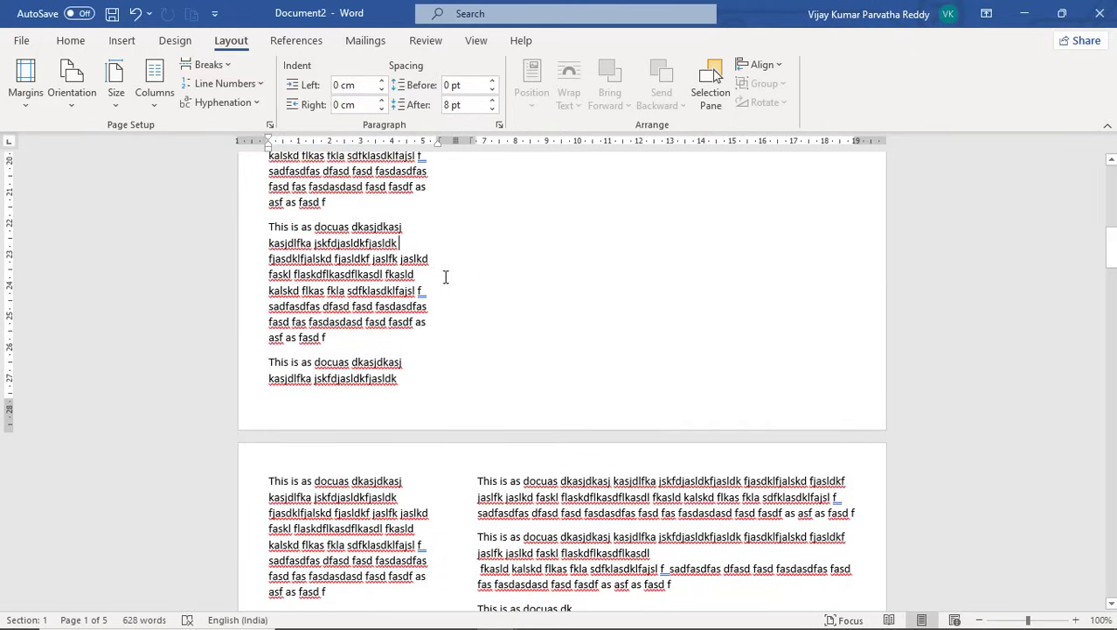
Turn on continuous line numbering for the first section and check how the numbers run across pages 1 and 2.
left_click(398, 492)
left_click(249, 84)
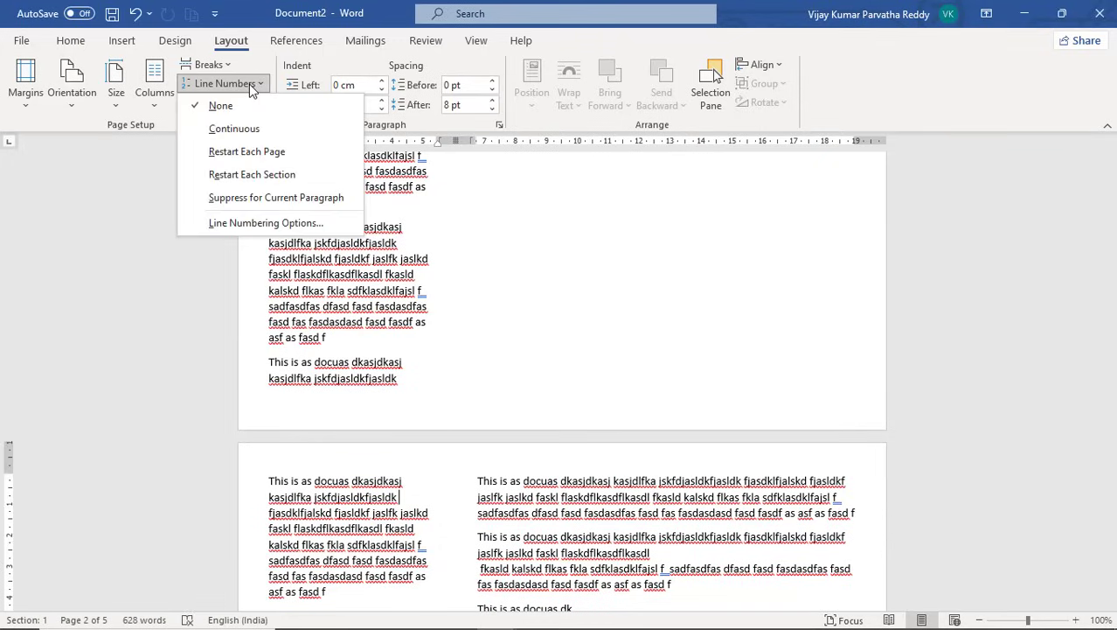
left_click(253, 129)
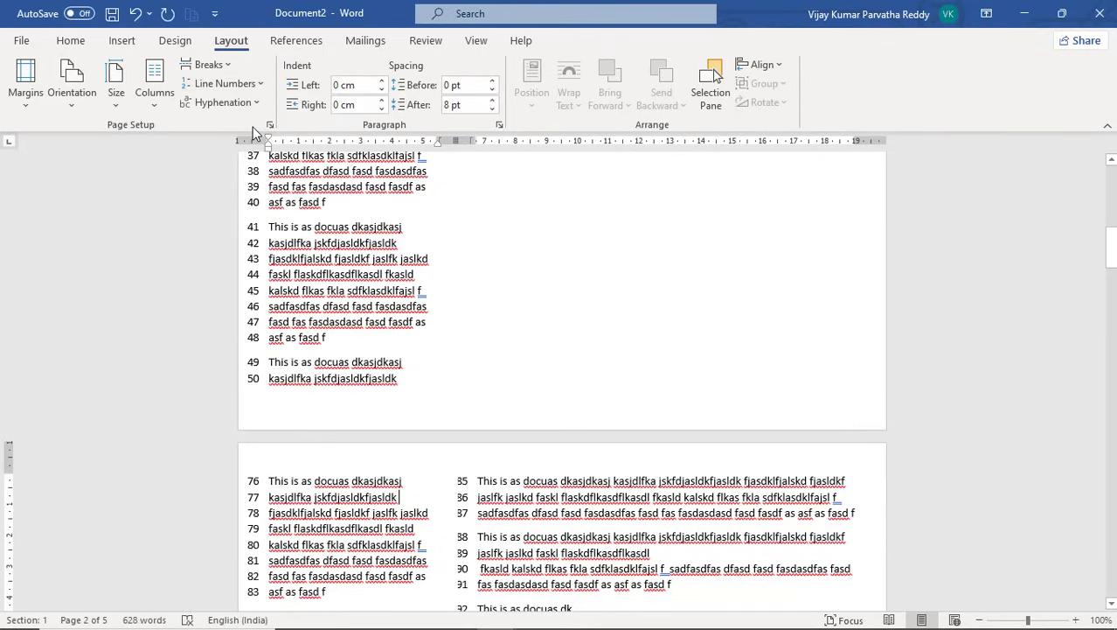
scroll(416, 344, "down", 3)
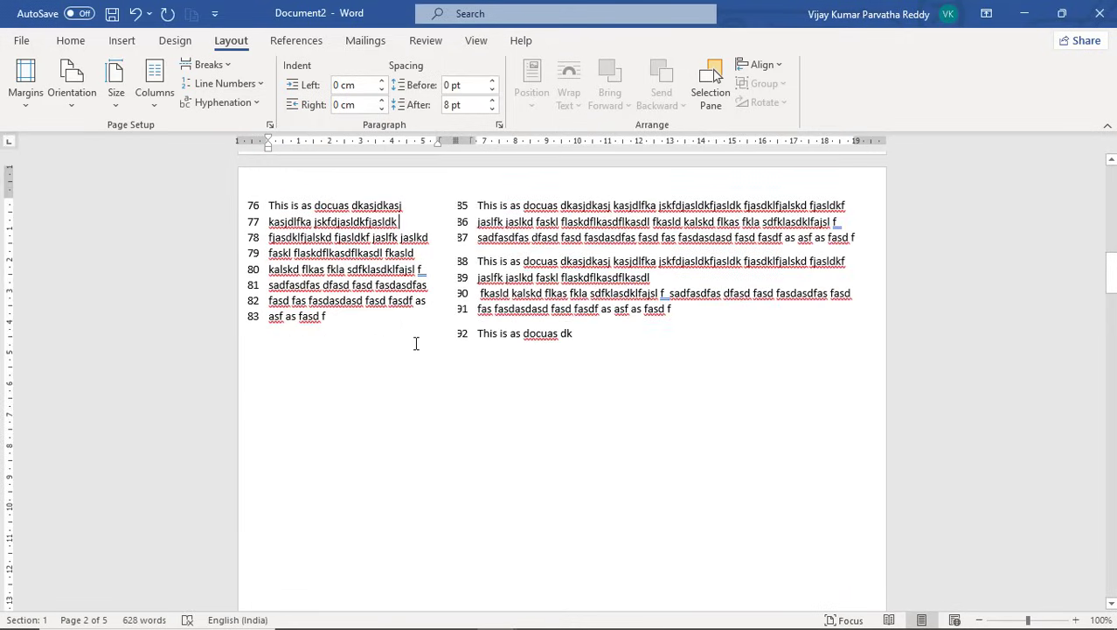
scroll(417, 343, "up", 3)
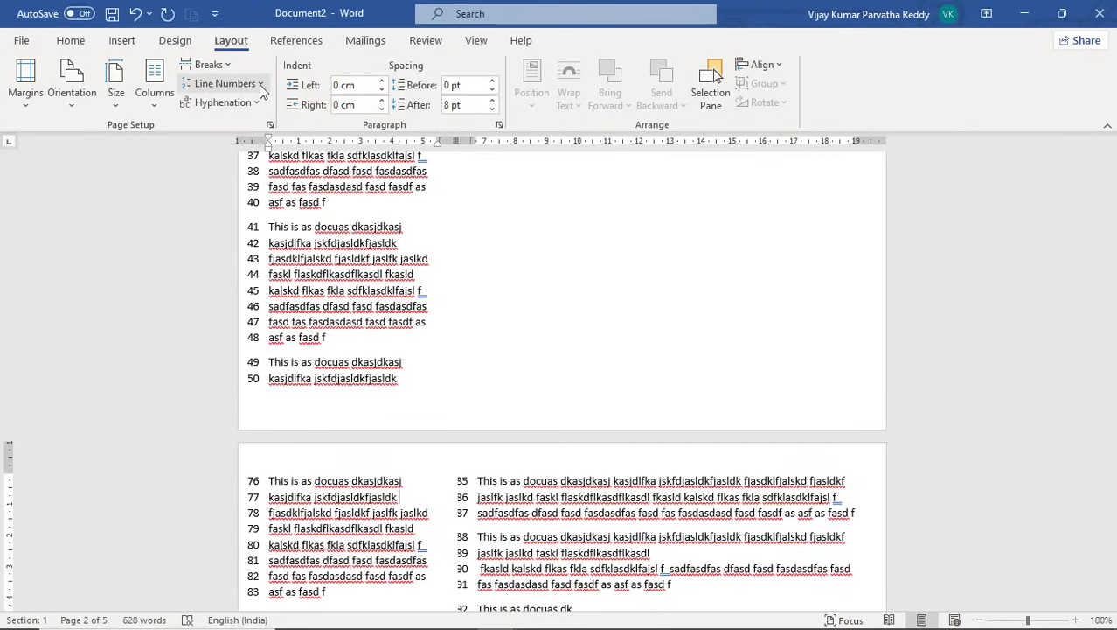
Change the line numbering to Restart Each Page and check the numbers at the page 1 to page 2 boundary.
left_click(259, 85)
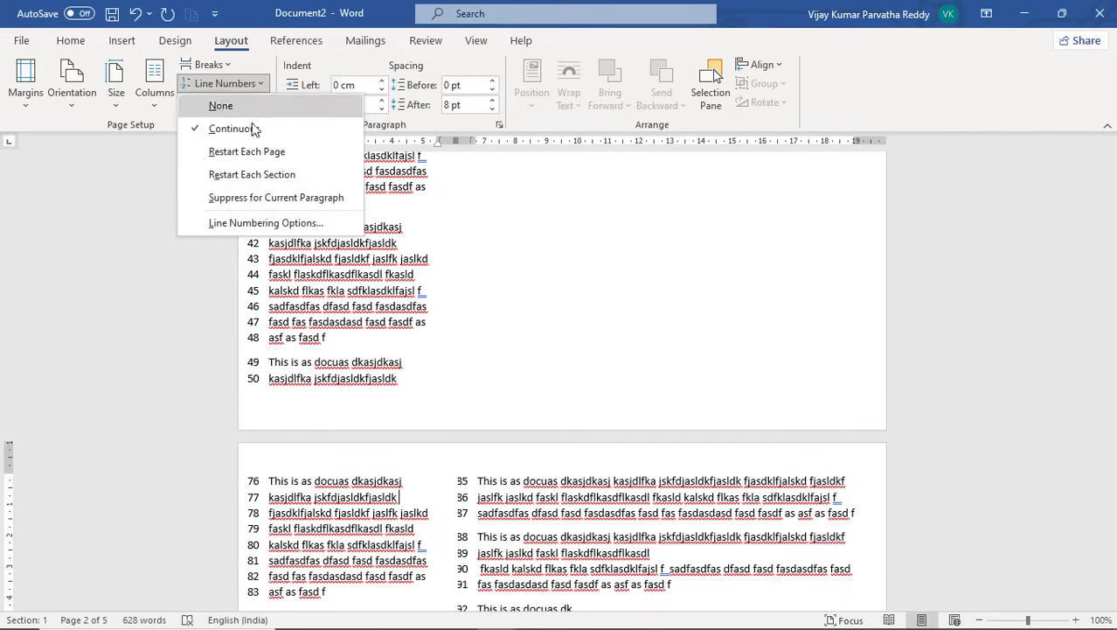
left_click(263, 153)
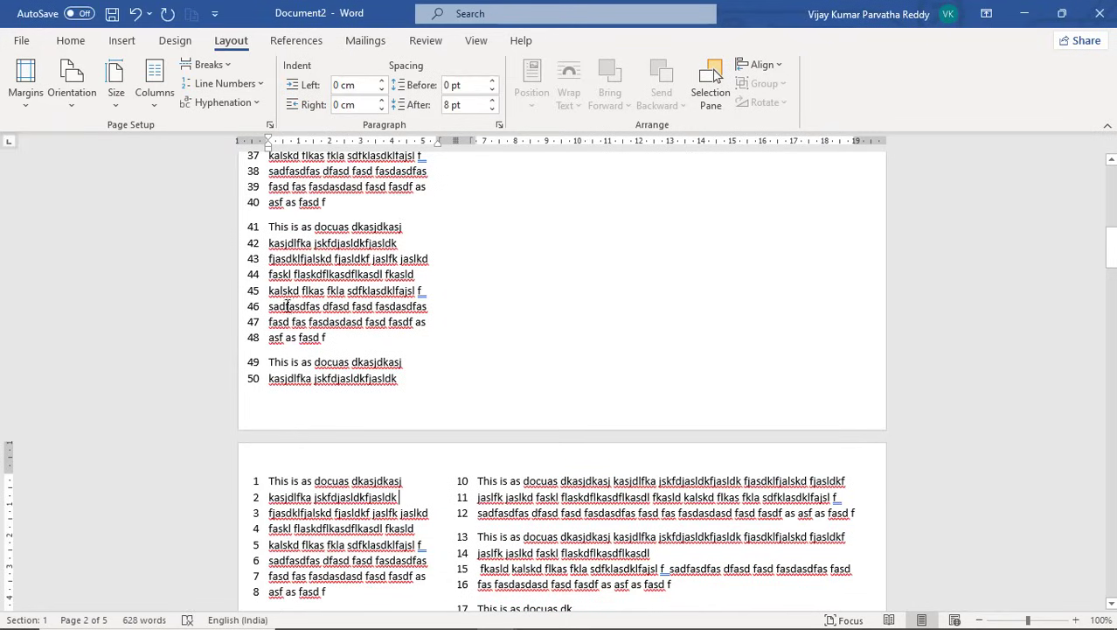
left_click(354, 378)
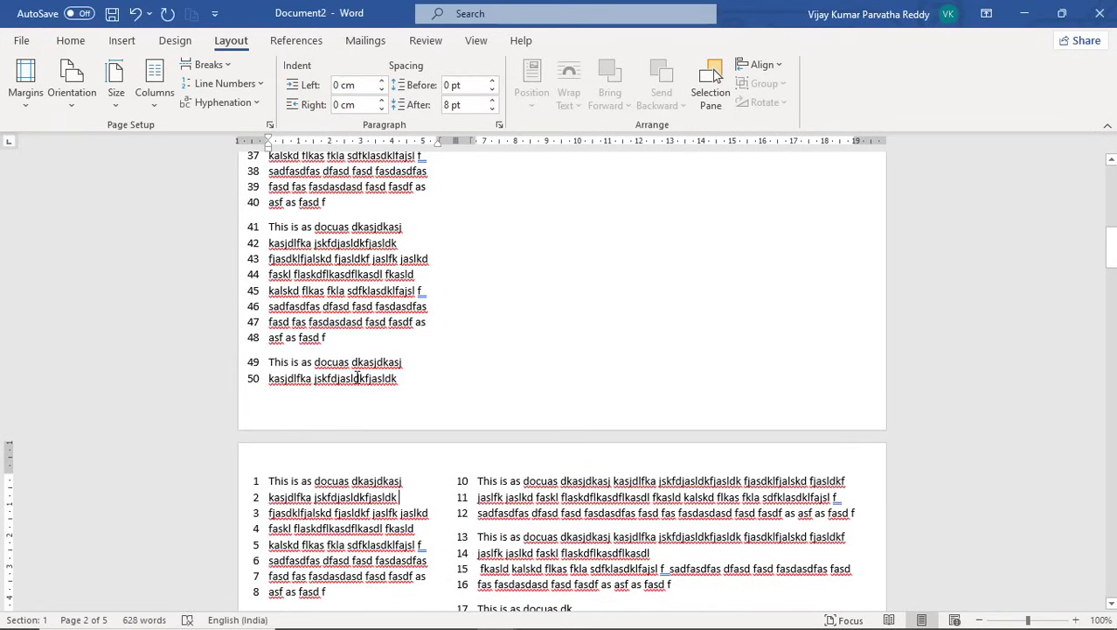
left_click(268, 480)
scroll(276, 513, "down", 4)
scroll(278, 502, "up", 8)
scroll(281, 493, "up", 10)
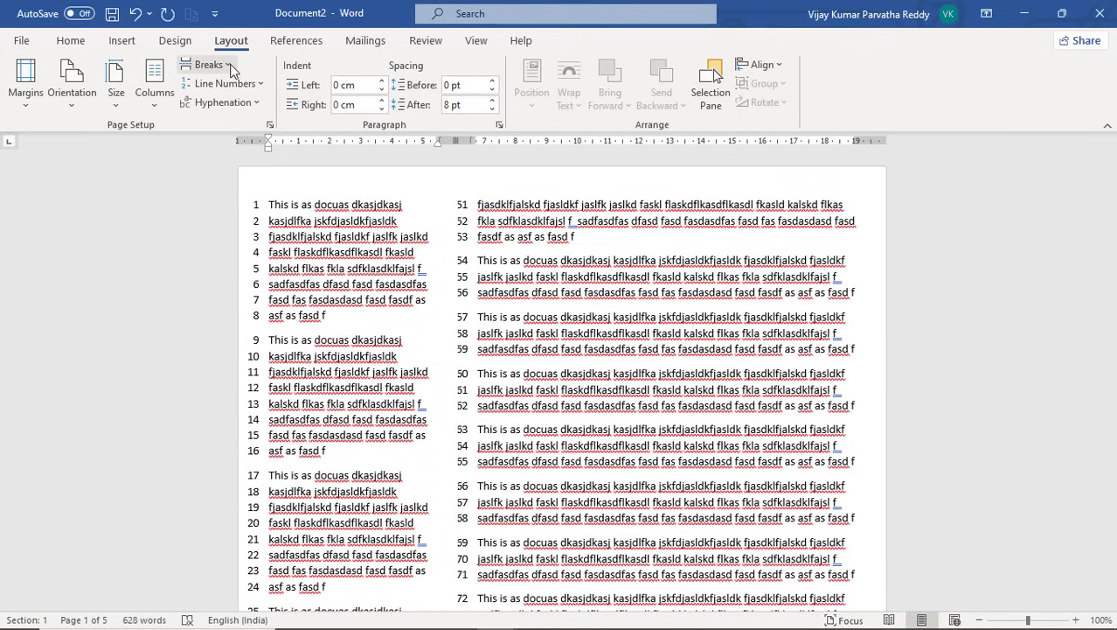
Set the first section's text to a single column.
left_click(229, 65)
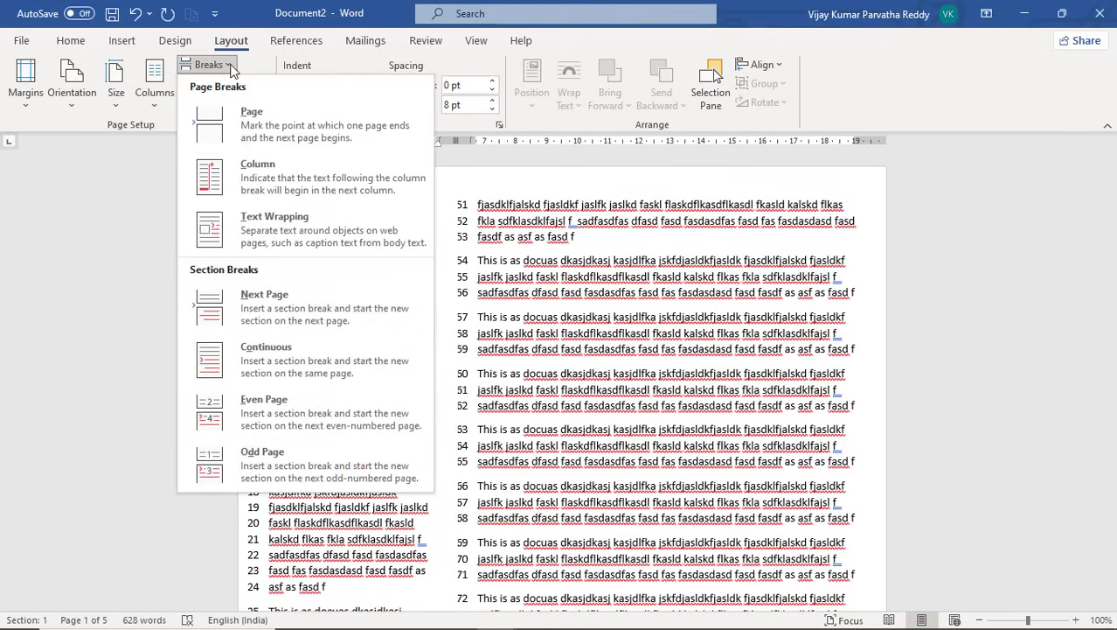
left_click(160, 103)
left_click(167, 145)
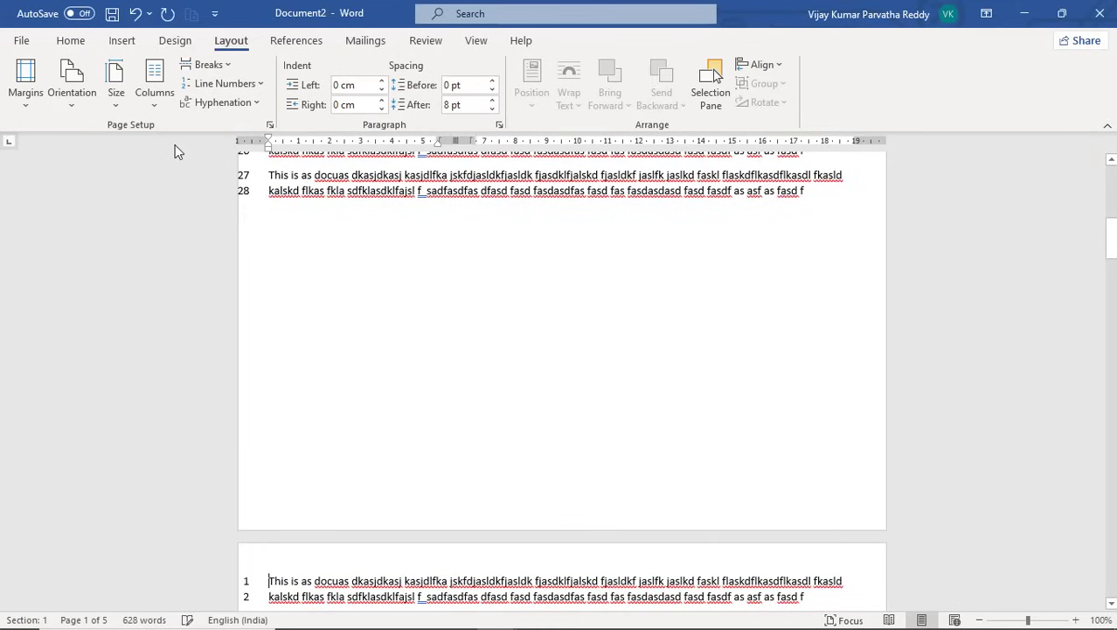
scroll(379, 255, "up", 3)
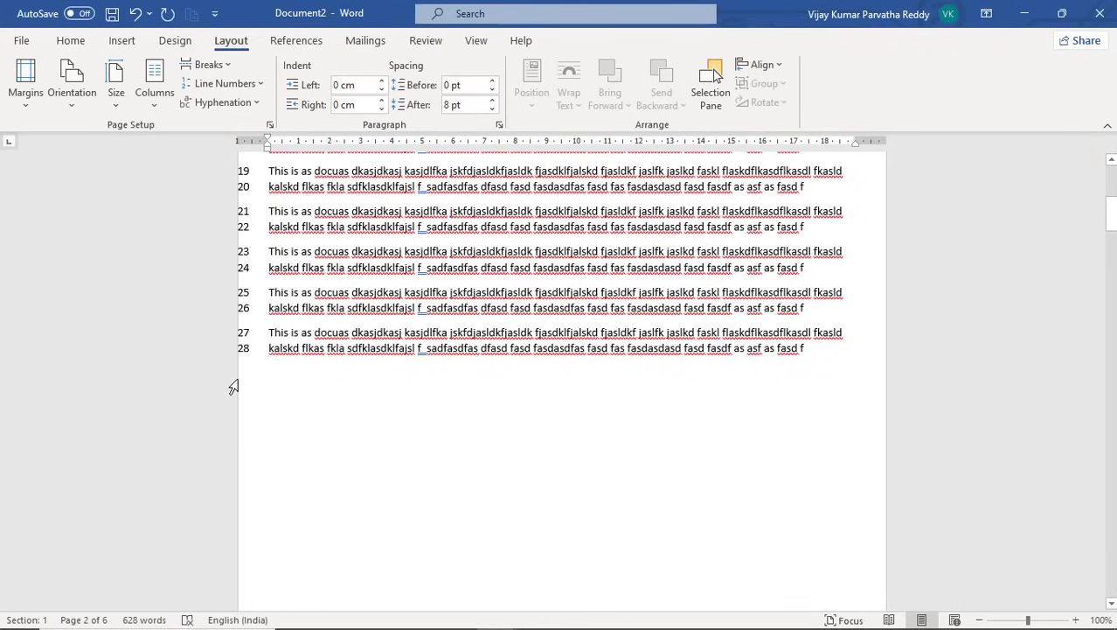
Add the lines "Asdasdfasdf", "Asd", "Asd", "Fa", "Sdf" and two empty lines after the last paragraph on page 1.
left_click(324, 352)
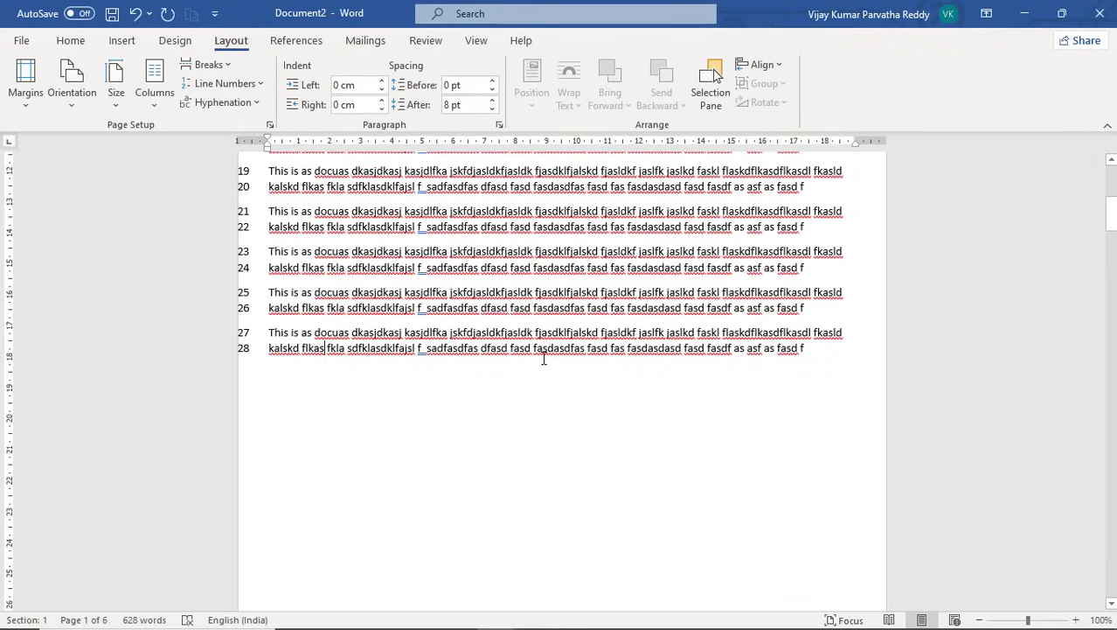
key("Return")
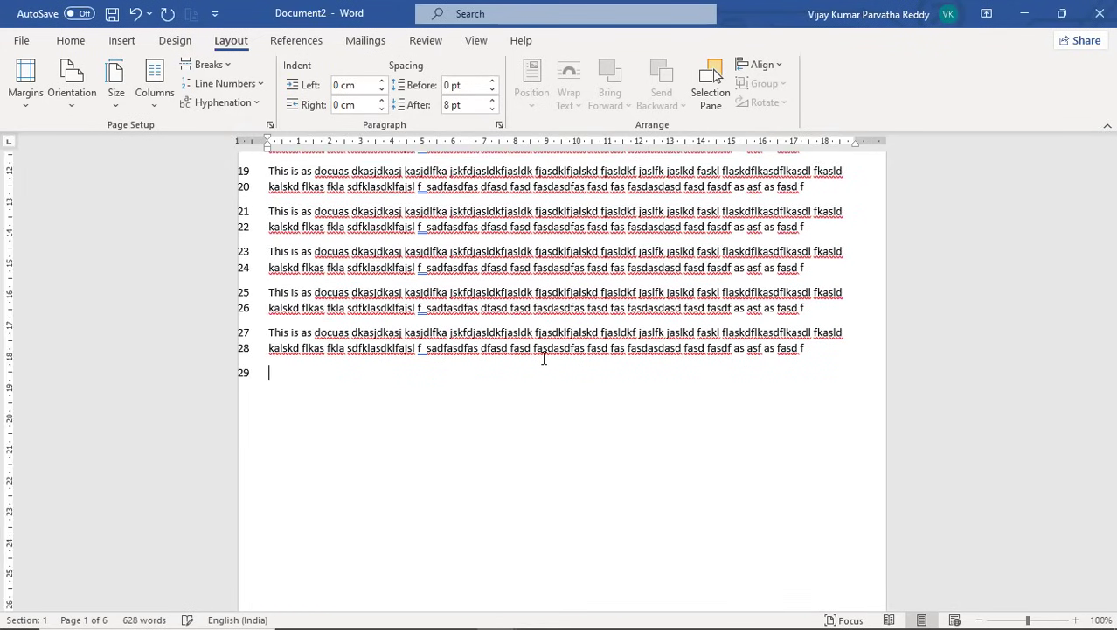
type("asdasdfasdf")
key("Return")
type("asd")
key("Return")
type("asd")
key("Return")
type("fa")
key("Return")
type("sdf")
key("Return")
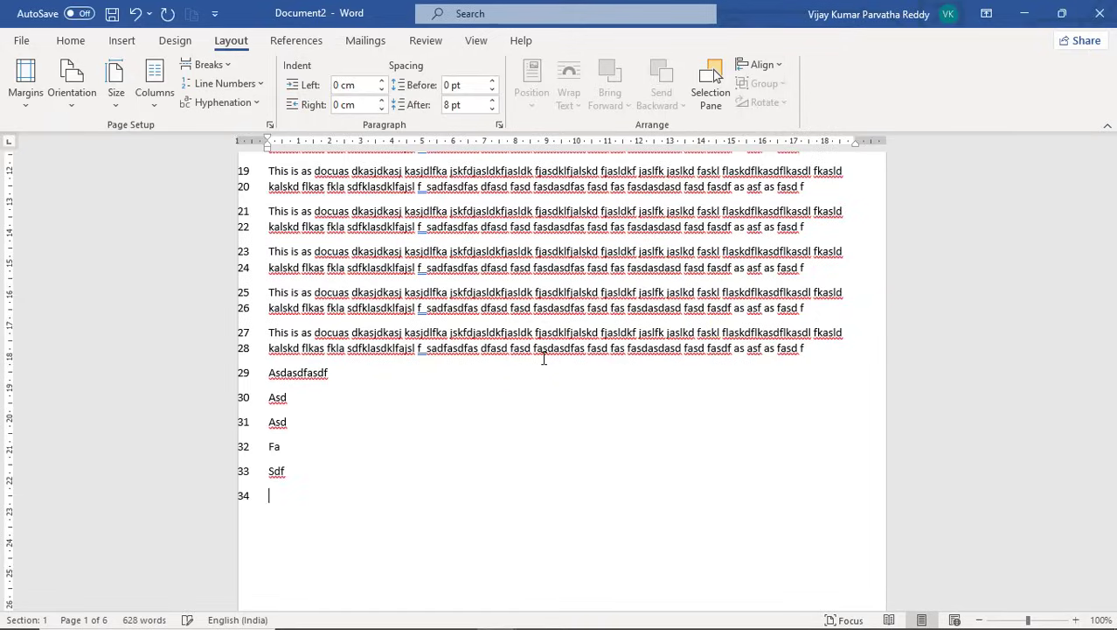
key("Return")
scroll(560, 367, "down", 5)
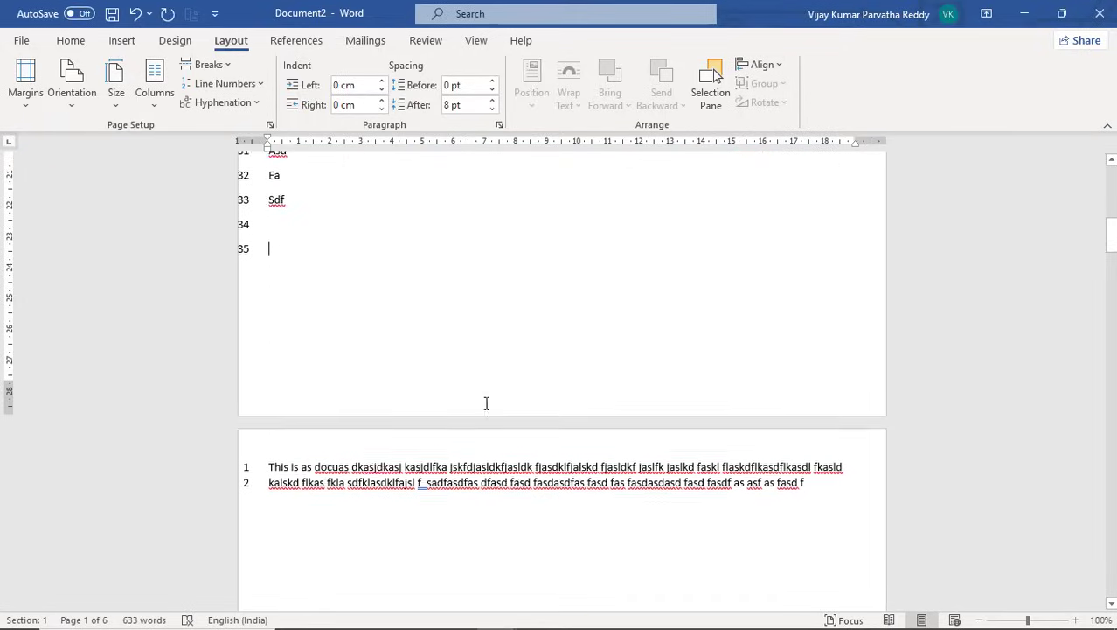
Change the first section's line numbering to Restart Each Section and check the numbers through page 3 and into the second section.
left_click(323, 477)
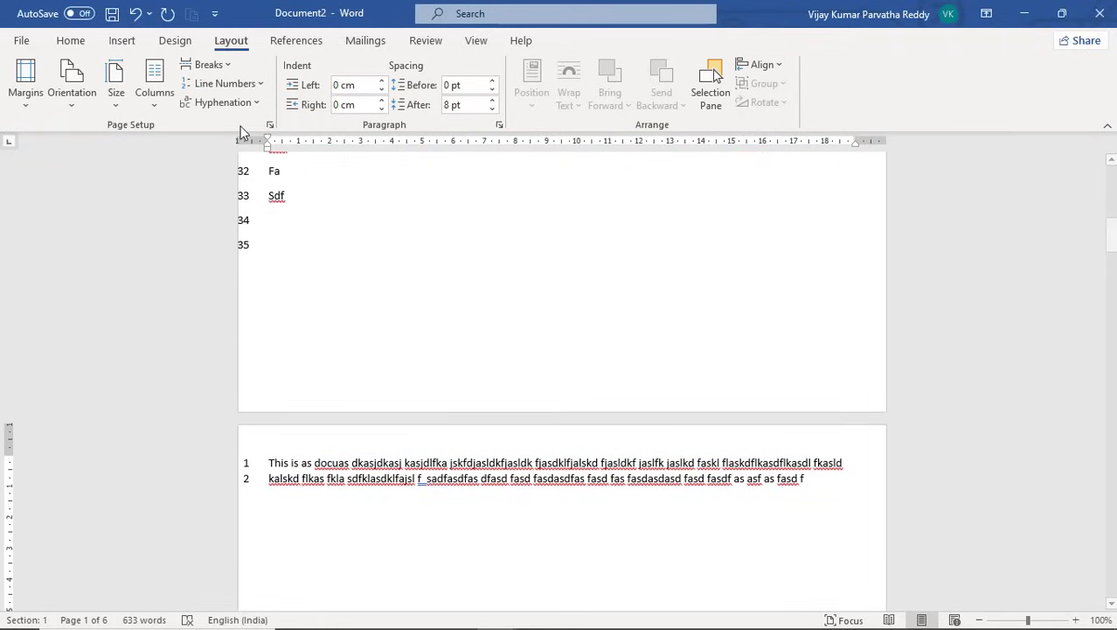
left_click(258, 84)
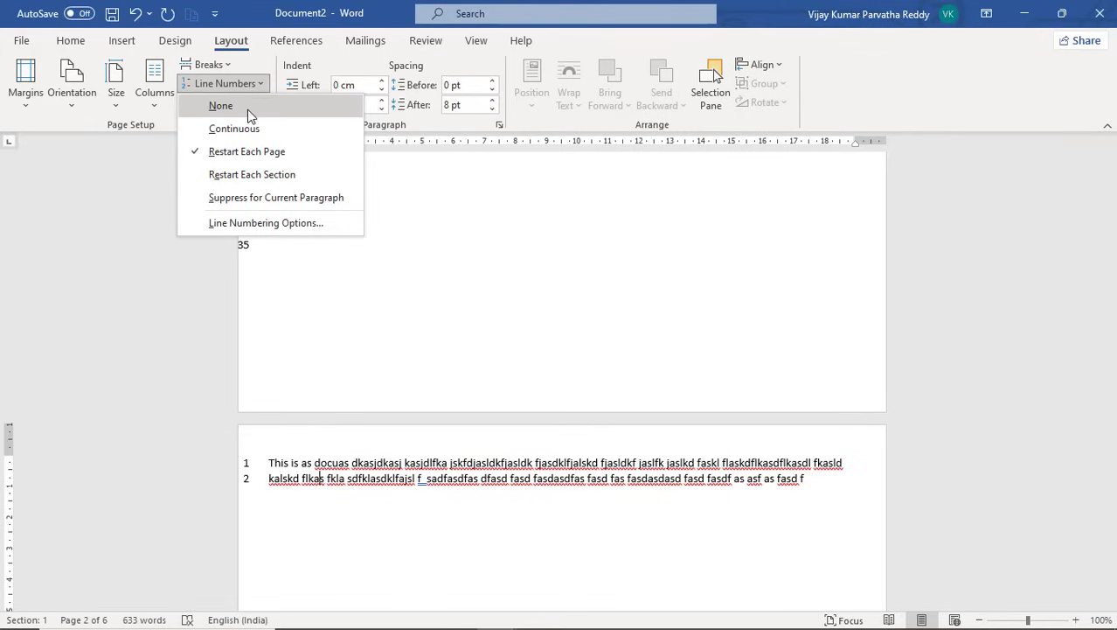
left_click(247, 180)
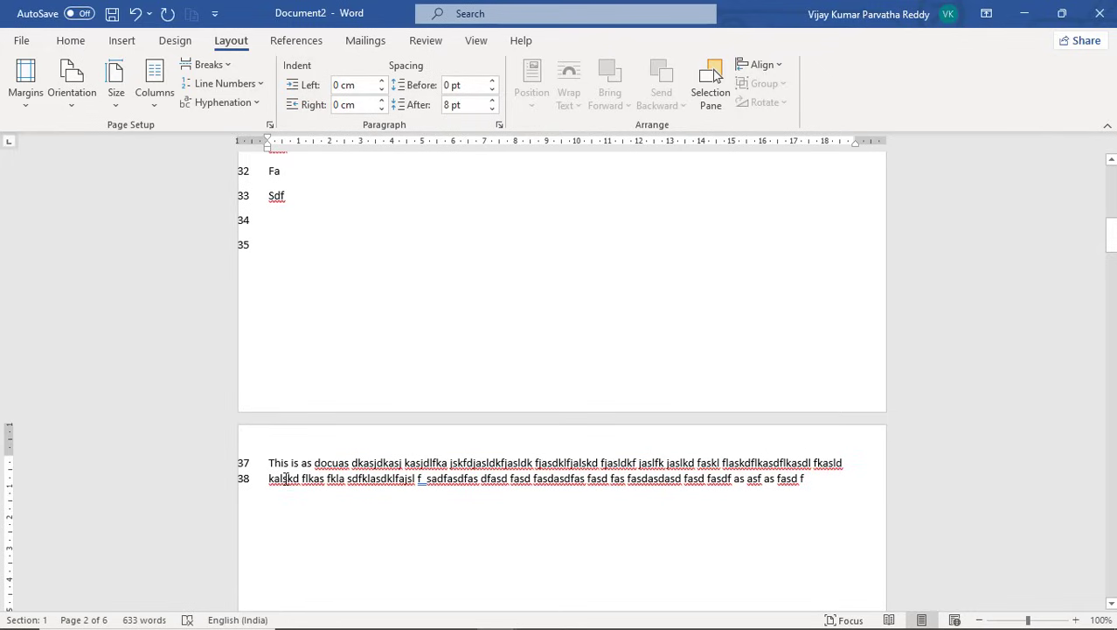
scroll(285, 478, "down", 10)
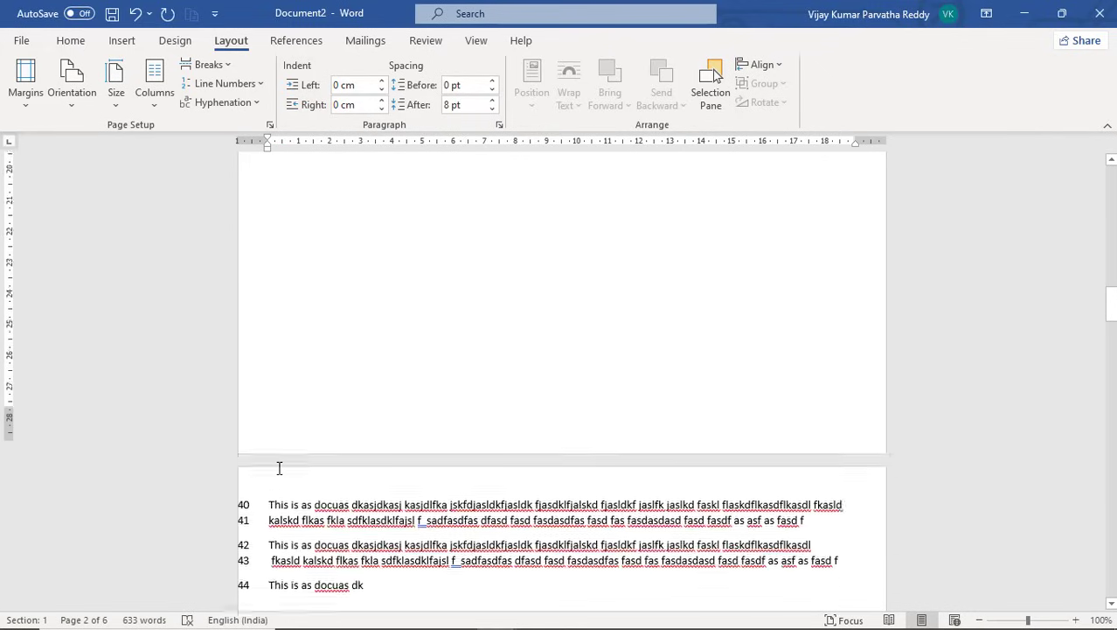
scroll(279, 468, "down", 3)
left_click(270, 370)
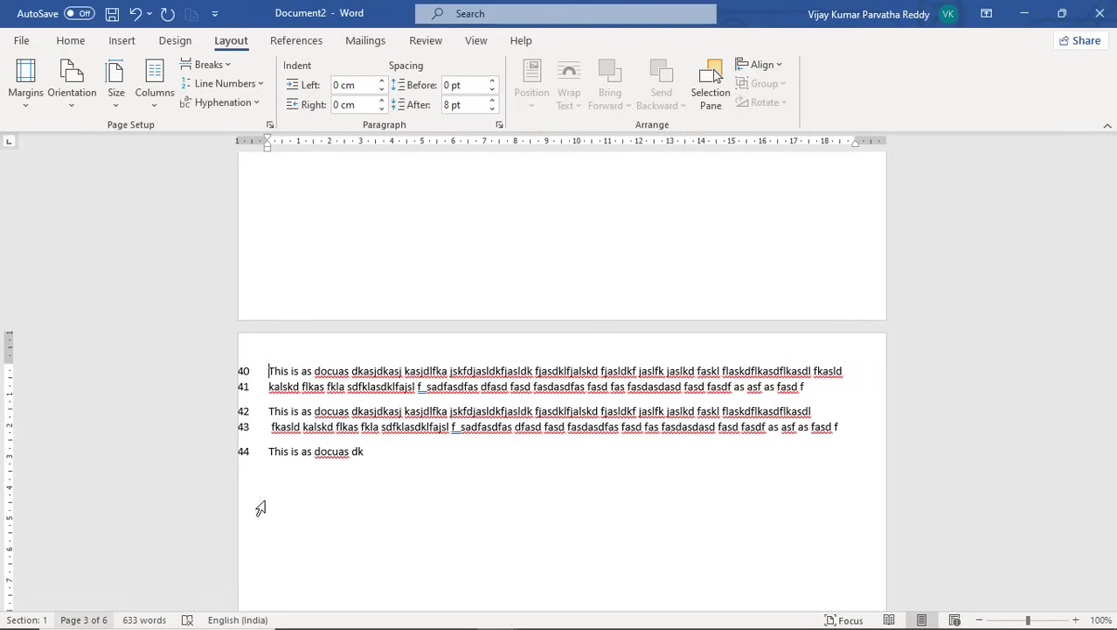
scroll(306, 471, "down", 1)
scroll(306, 471, "down", 7)
scroll(307, 466, "down", 5)
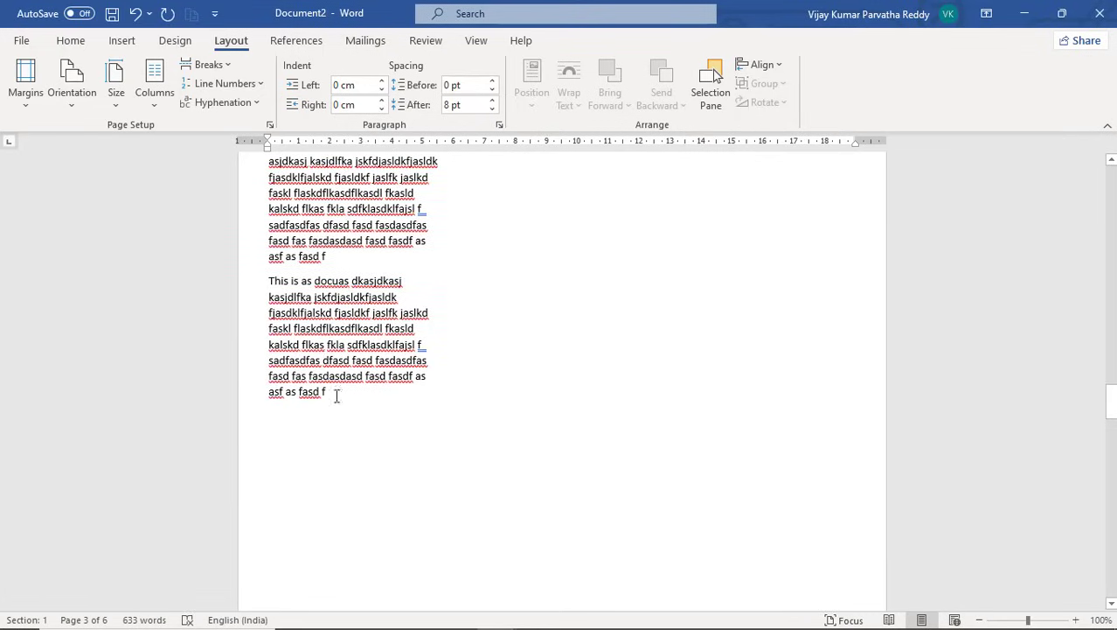
Break page 4's first paragraph after "jskfdjasldkfjasldk" and insert two "asdf" lines, starting the remaining text with "asdf".
scroll(444, 215, "up", 3)
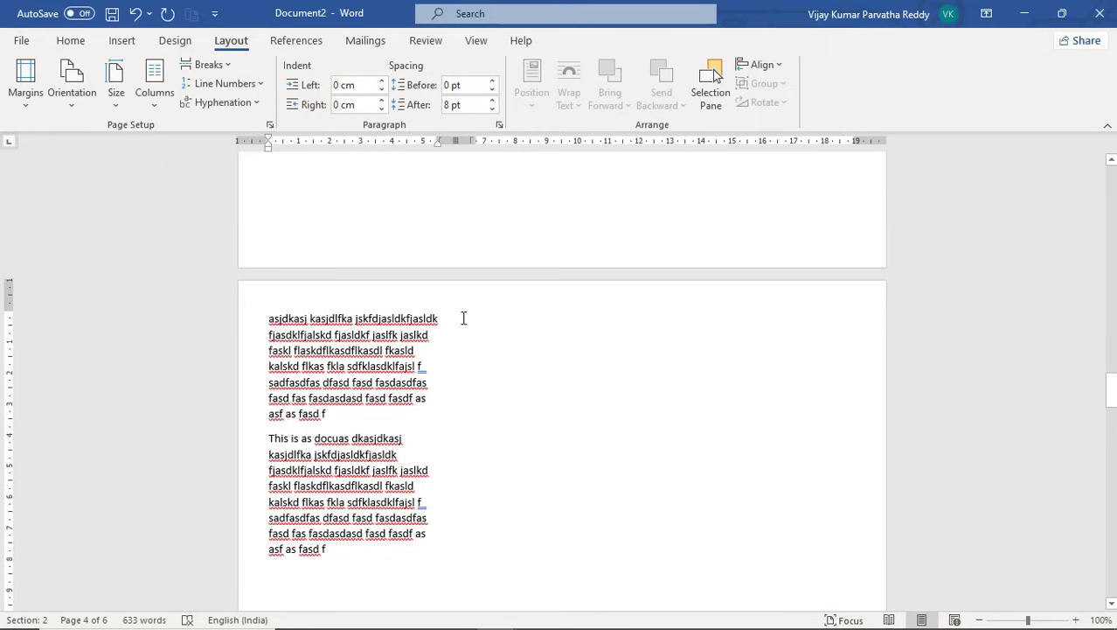
key("Return")
type("asdf")
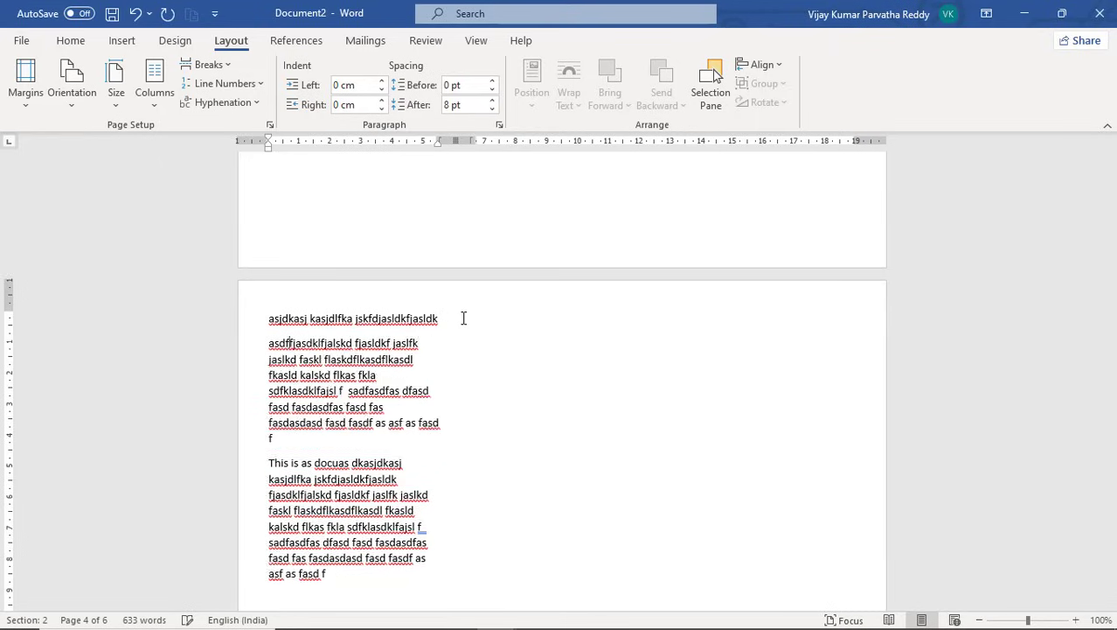
key("Return")
type("asdf")
key("Return")
type("asd")
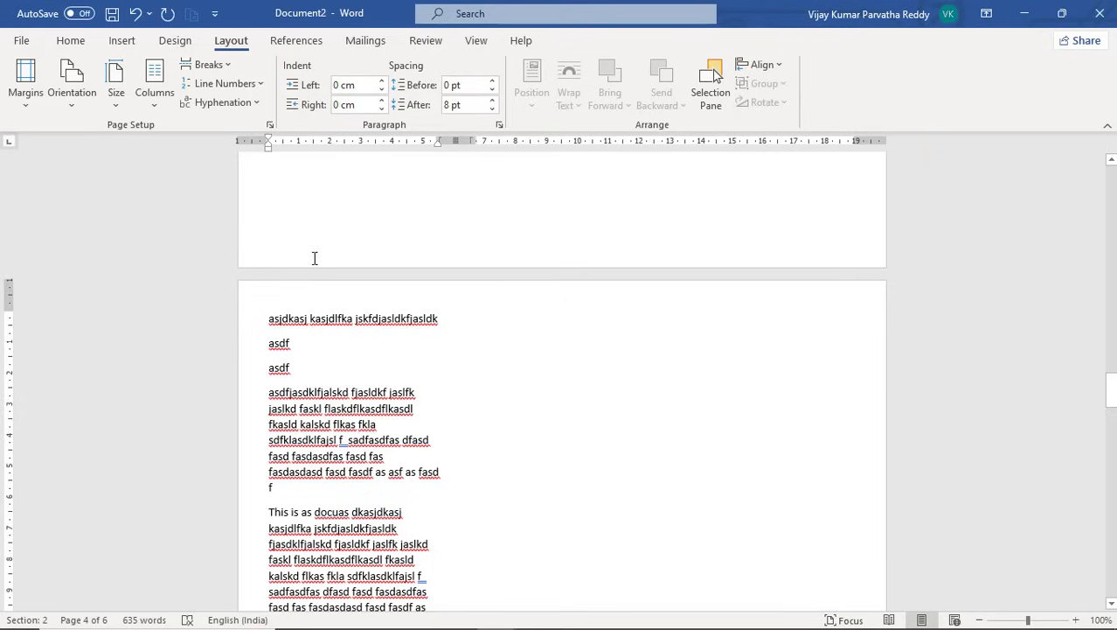
Add many short filler lines such as "asdf", "as" and "df" after "This is as docuas dk" on page 3, continuing onto page 4.
scroll(315, 253, "down", 10)
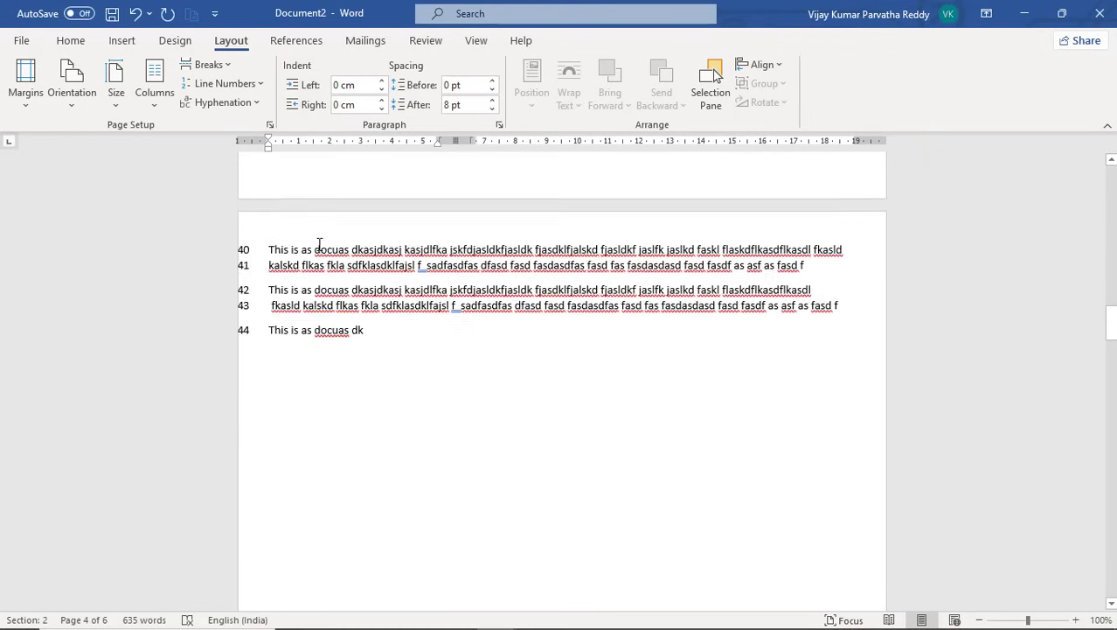
left_click(383, 332)
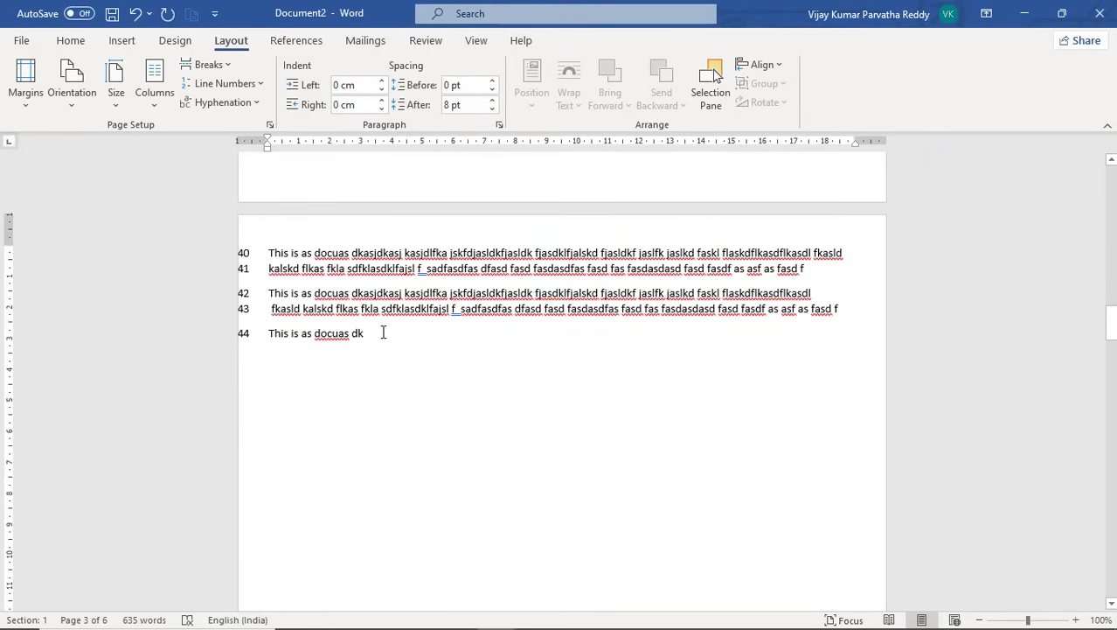
type("asdf asdf as df as df as df a sdf ")
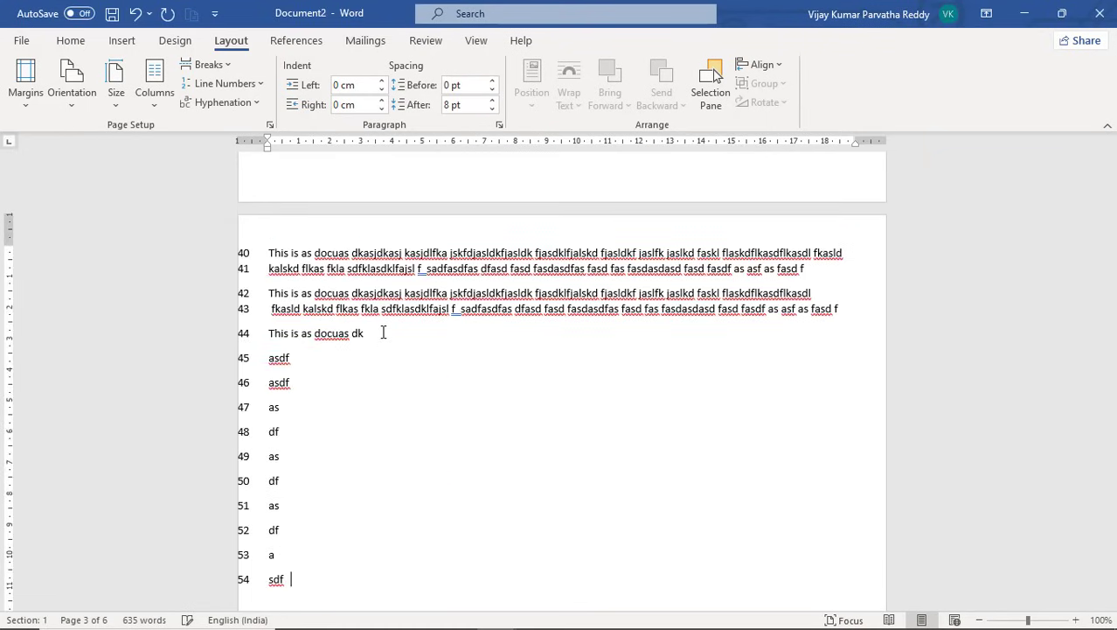
type(" a sdf  asdf  asdf  as dfas df a sdf asd f")
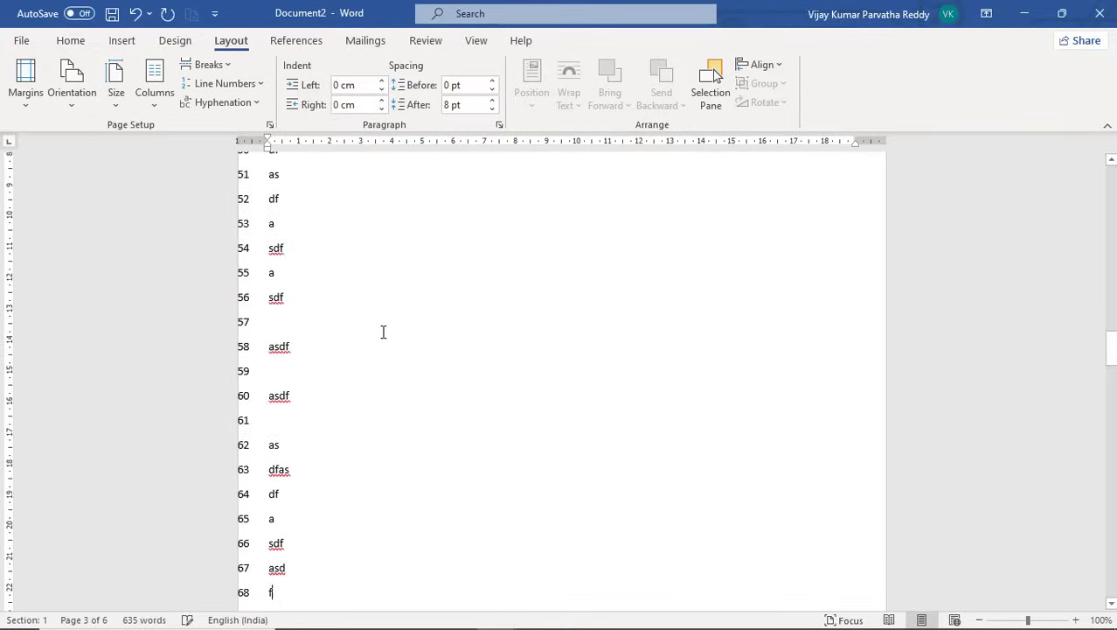
type("a")
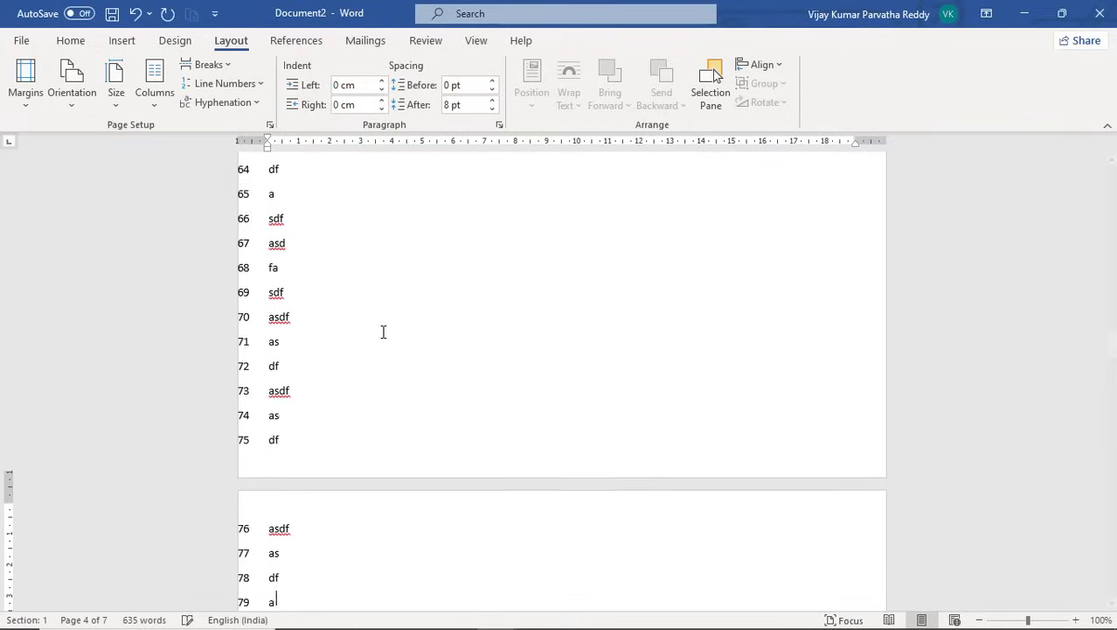
type(" sdf")
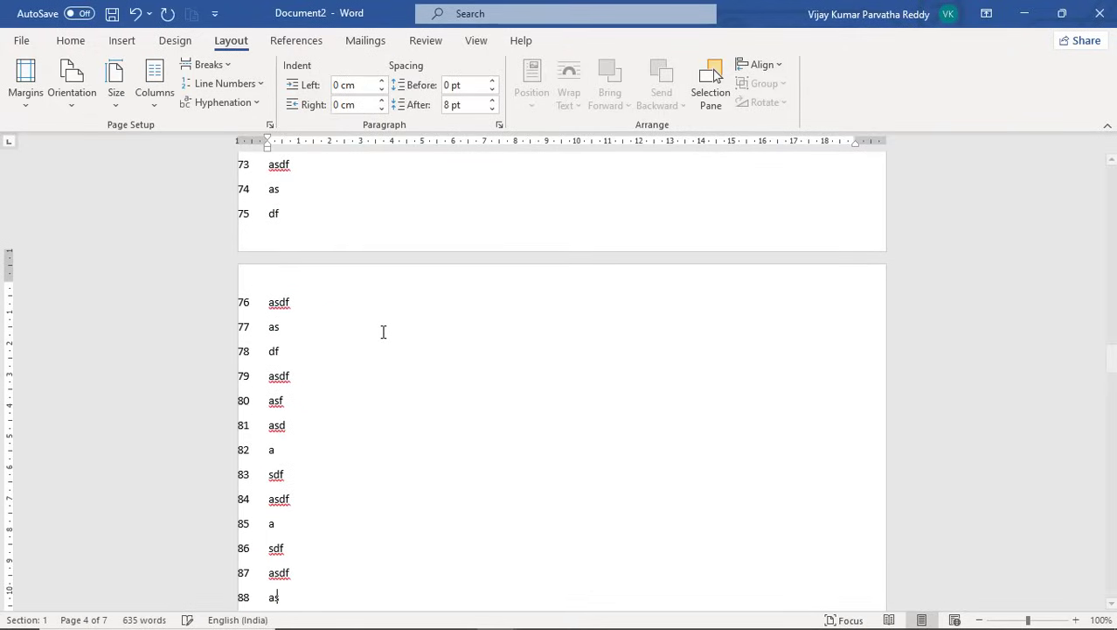
type(" asdf as df asdf as df asdf as df asdf asf asd a sdf asdf a sdf asdf as dfa sdf")
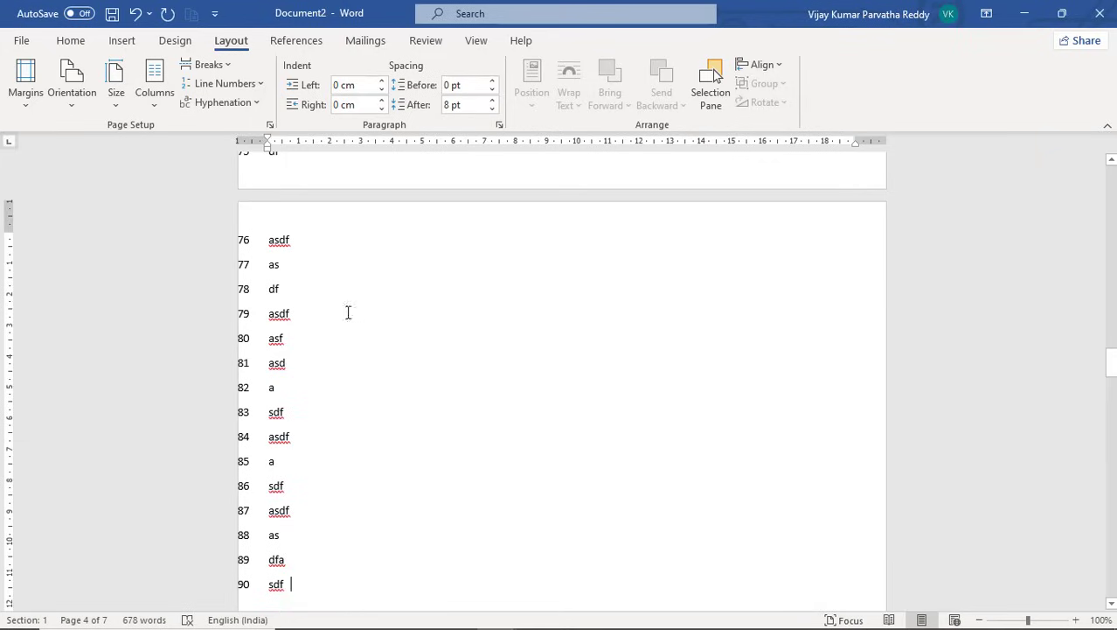
Add an empty line and more short filler lines such as "asdf", "a" and "sdf" at the end of page 4, continuing onto page 5.
mouse_move(110, 615)
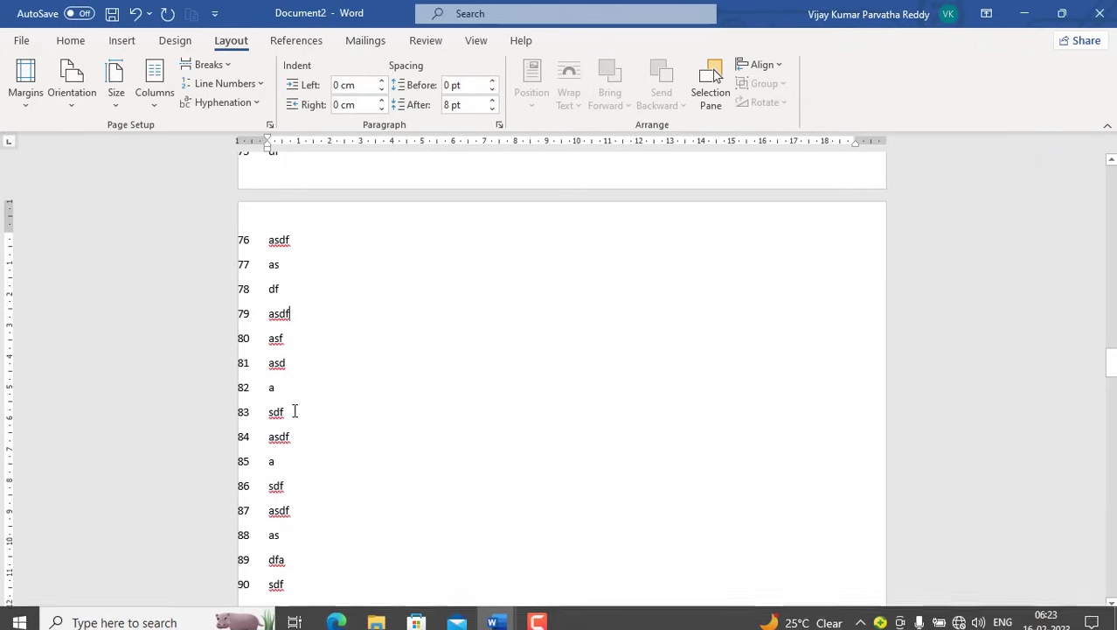
scroll(310, 490, "down", 12)
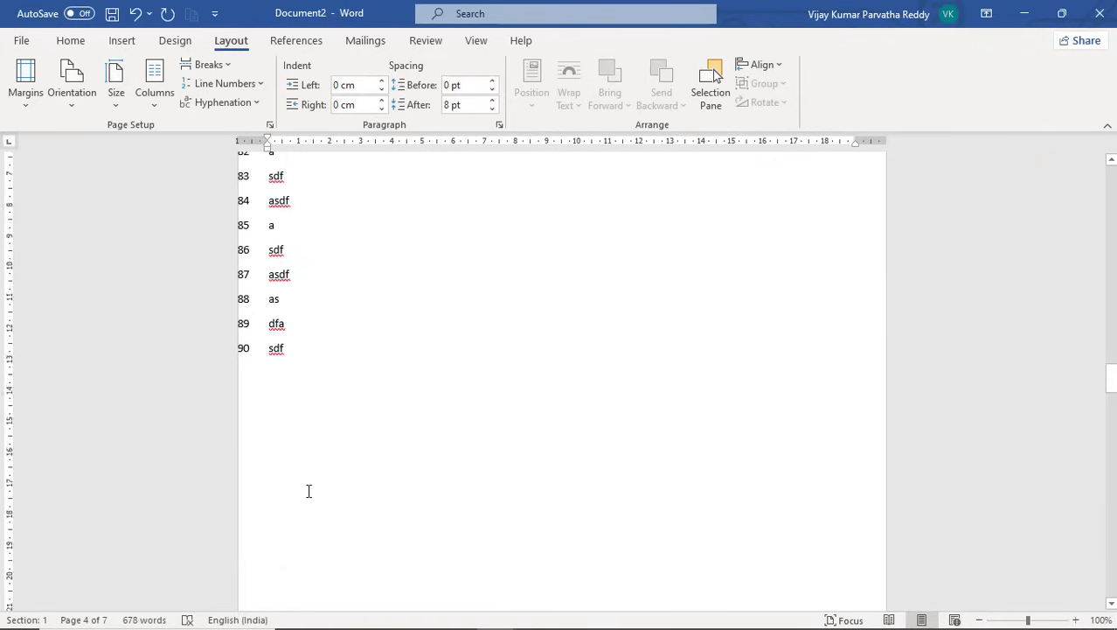
scroll(325, 403, "up", 5)
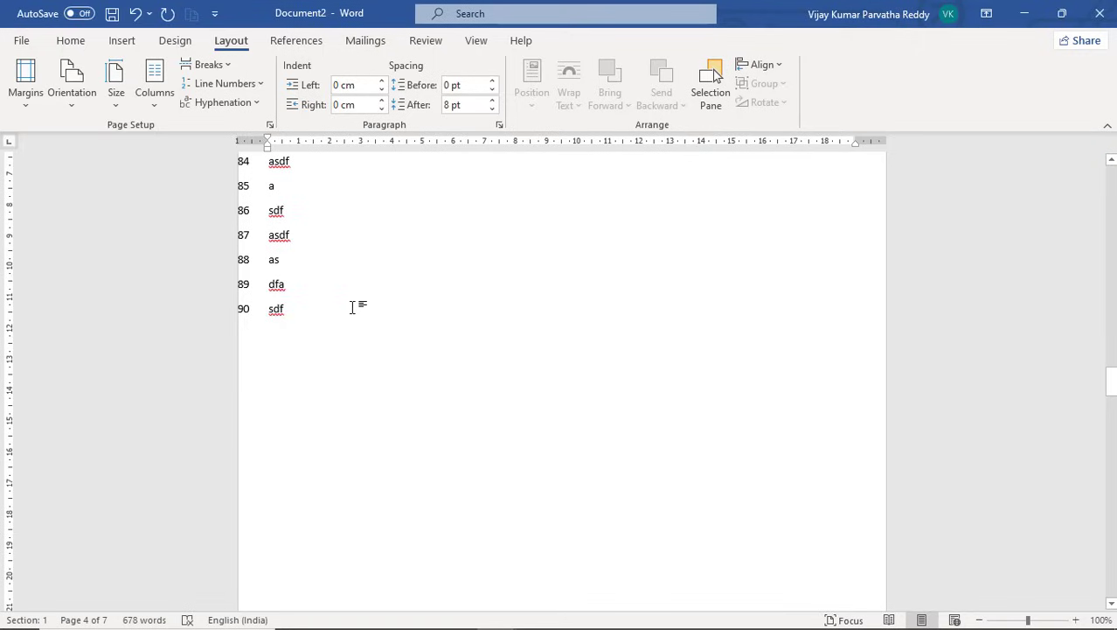
key("Return")
key("Return")
type("asdf ")
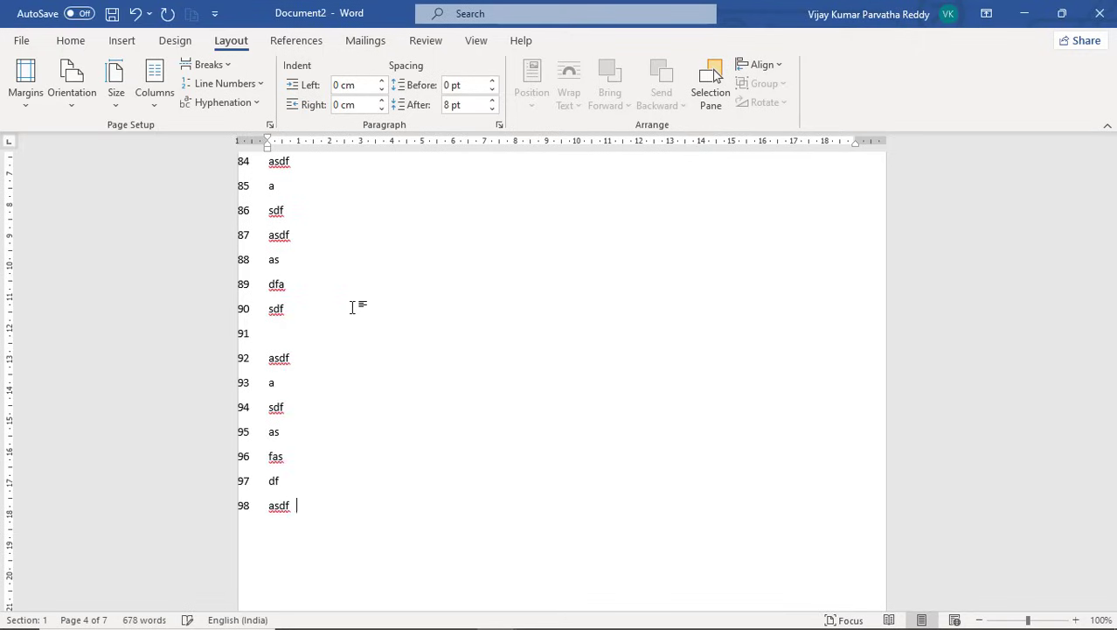
type("a sdf as fas df asdf  as")
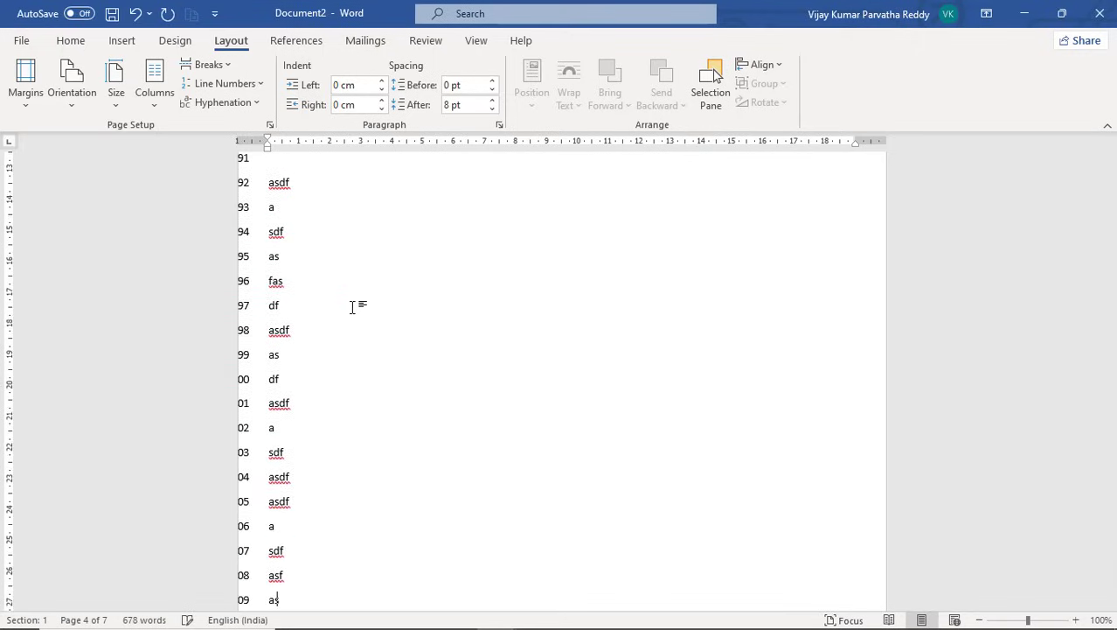
type(" df asdf a sdf asdf asdf a sdf asf as dfa sdf asd fa")
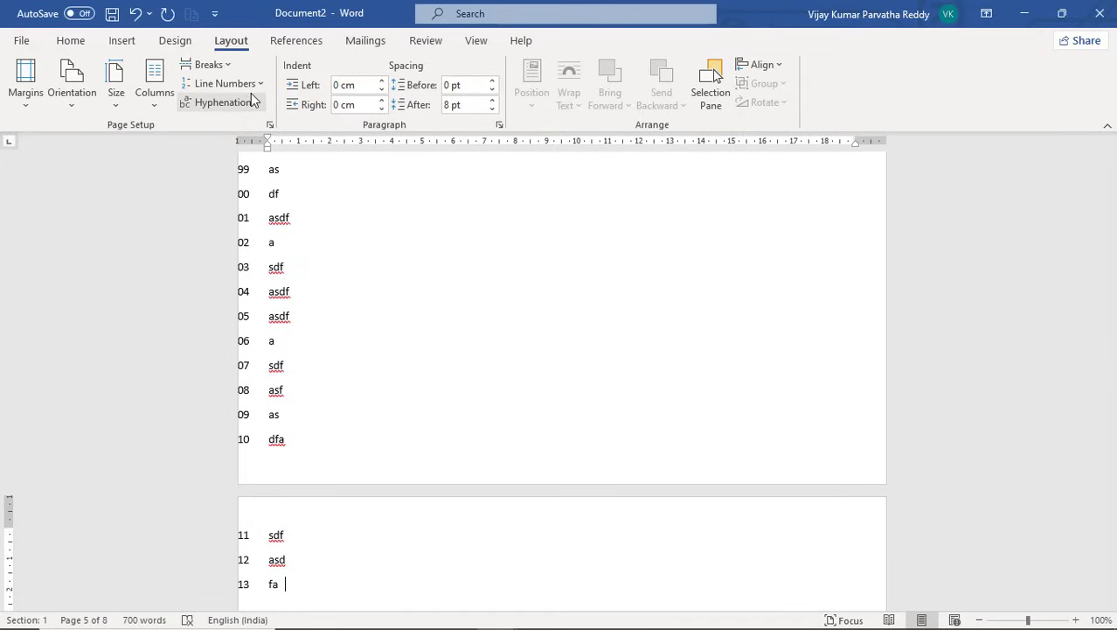
Insert a continuous section break after "fa" on page 5 and check the line numbers around it.
left_click(231, 69)
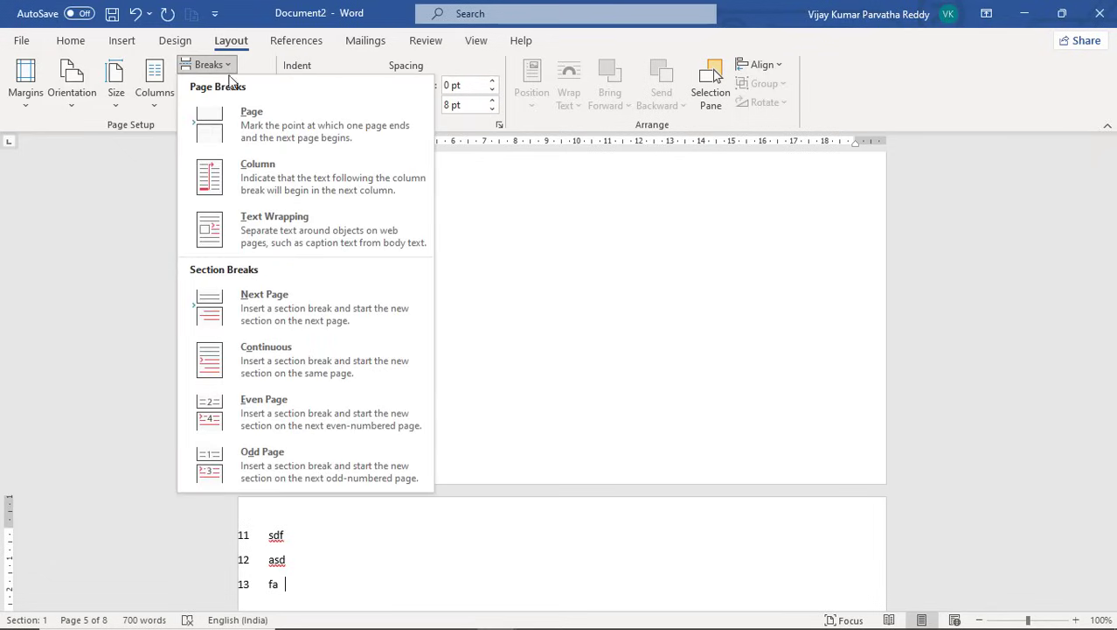
left_click(263, 343)
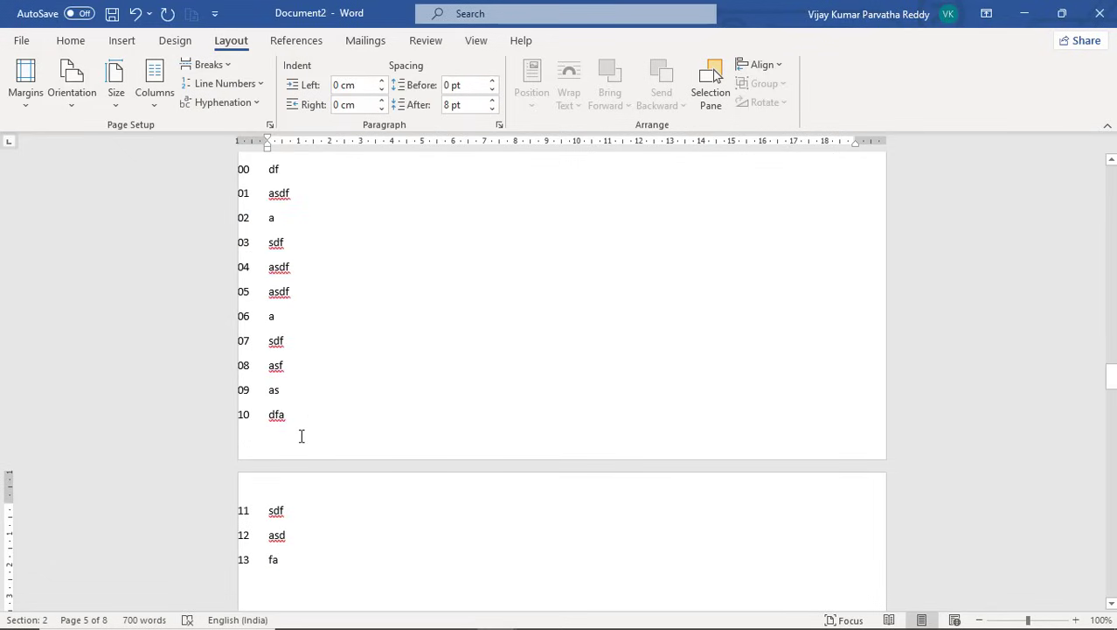
left_click(335, 362)
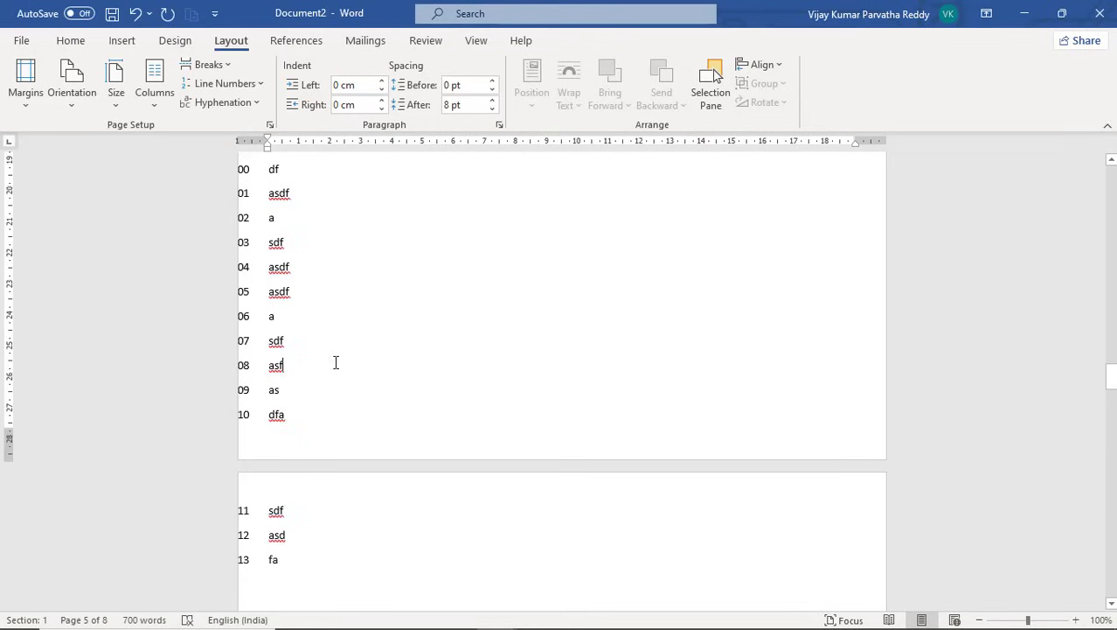
scroll(320, 305, "up", 5)
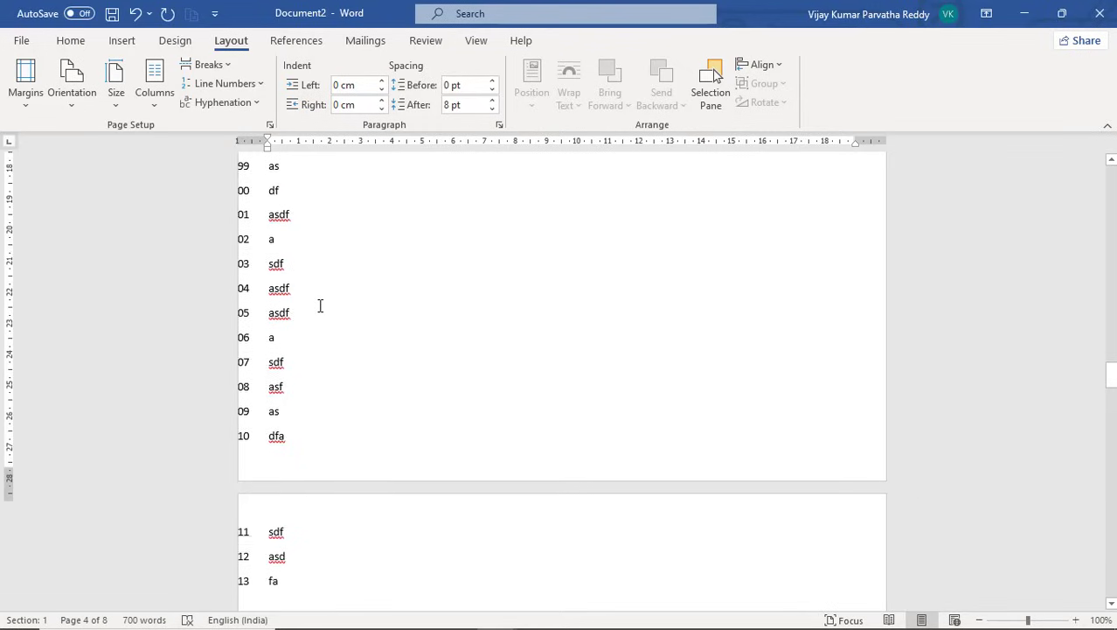
scroll(320, 306, "up", 1)
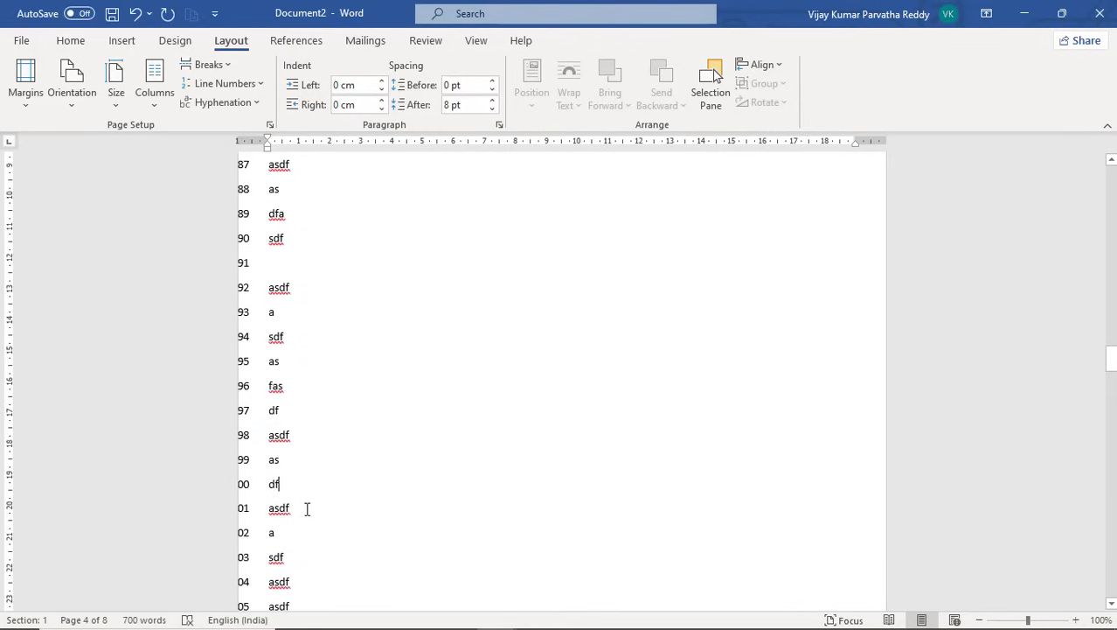
scroll(309, 503, "down", 10)
Add many short filler lines such as "asd", "fa" and "sdf" after "fa" on page 5, continuing onto page 6.
left_click(311, 344)
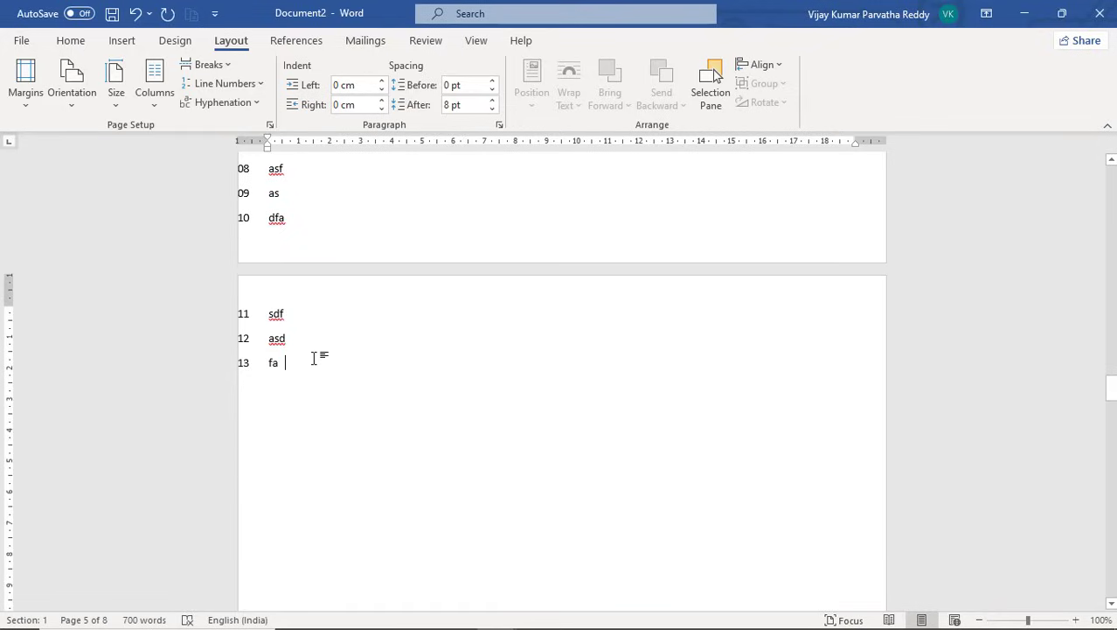
type("asd asd fa sdf asdf a sdf ")
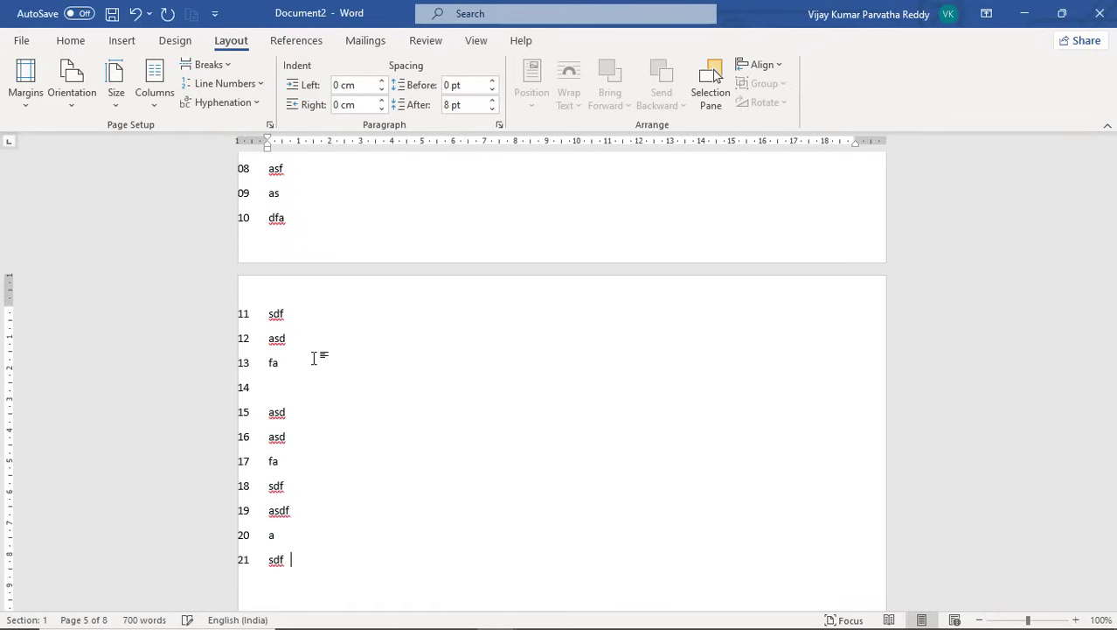
type(" as df asdf a sdf as df asd f asdf ")
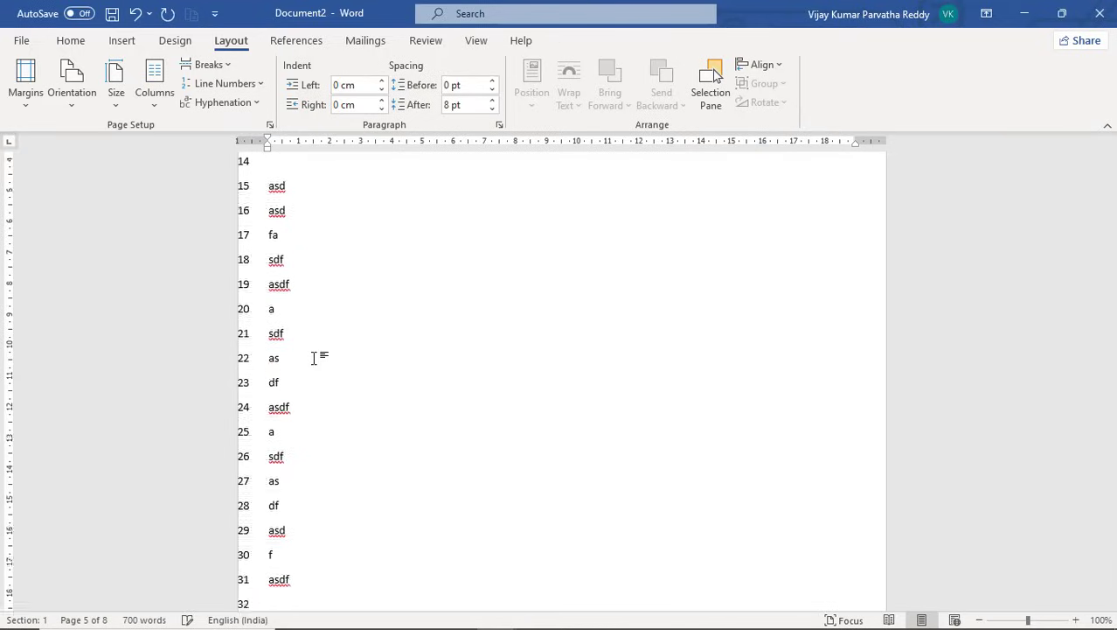
type(" a")
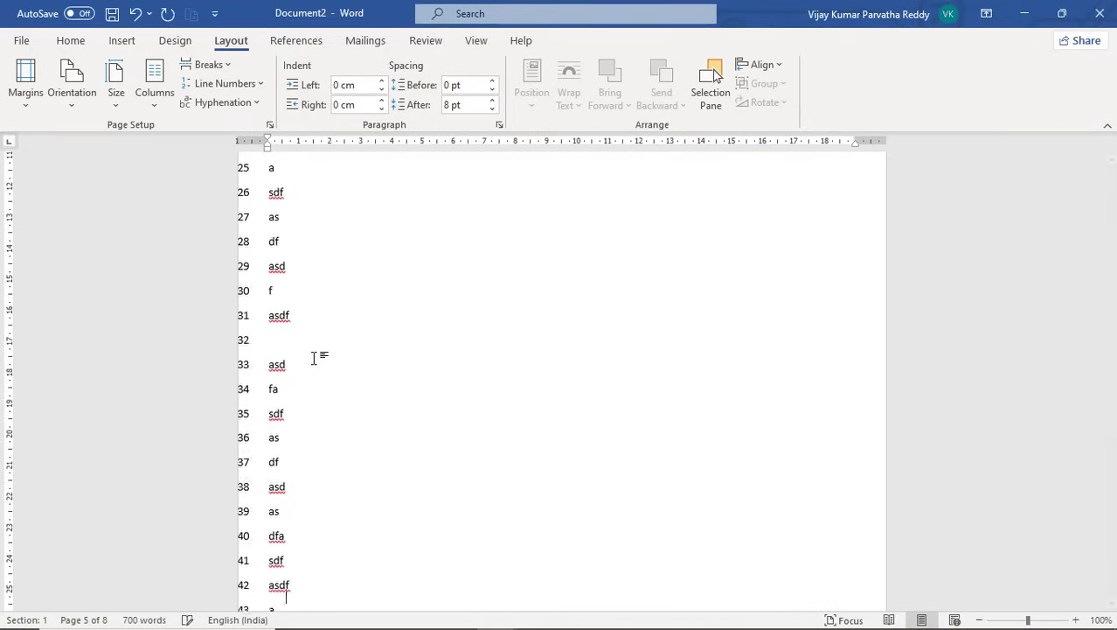
type("sd fa sdf as df asd as dfa sdf asdf as df asdf as df asdf")
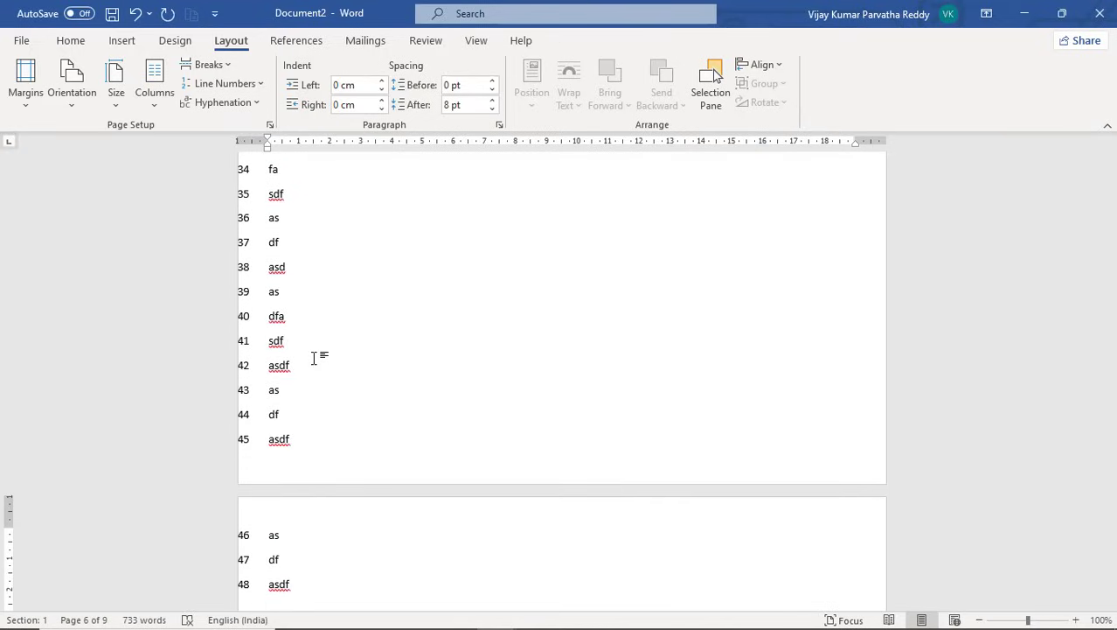
Insert a Next Page section break after the second of the two consecutive "asdf" lines near the end of page 4.
scroll(314, 358, "up", 12)
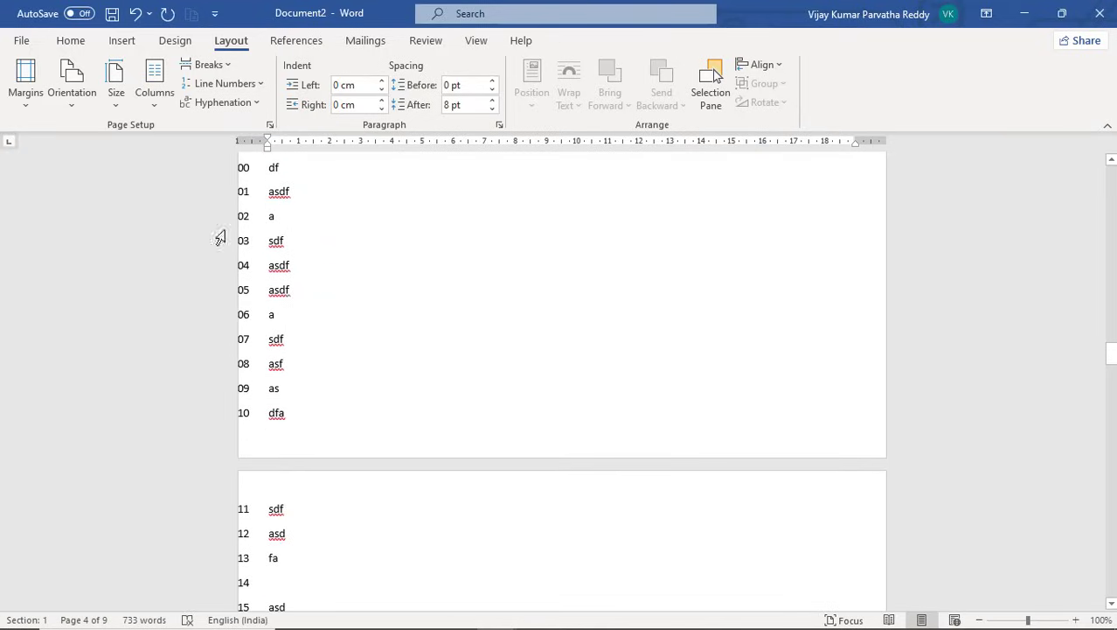
left_click(345, 275)
scroll(345, 275, "up", 3)
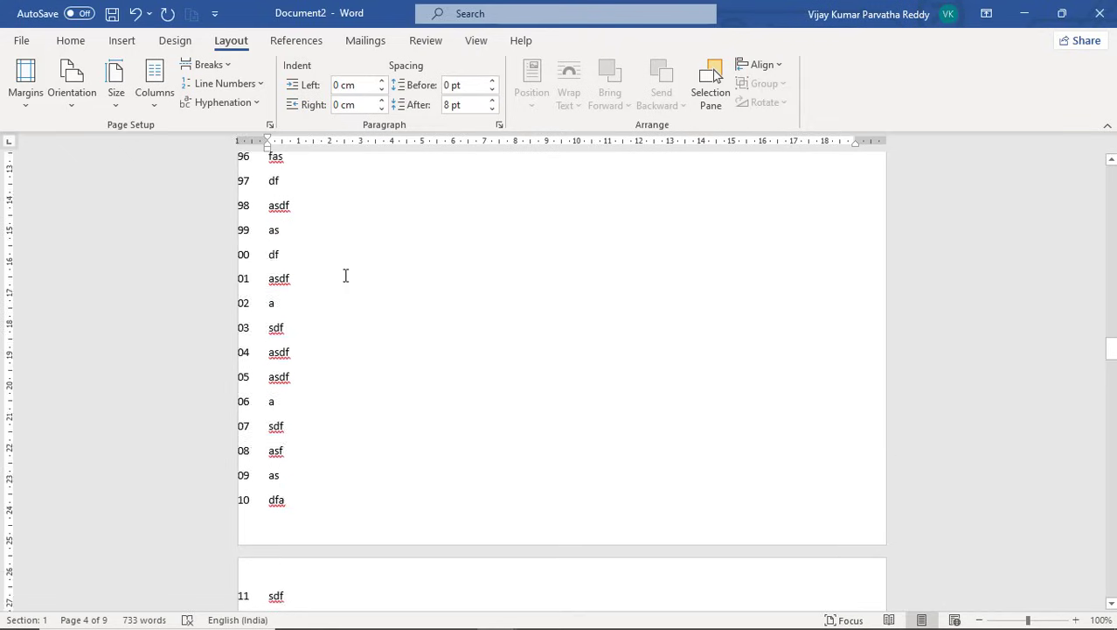
scroll(345, 273, "down", 4)
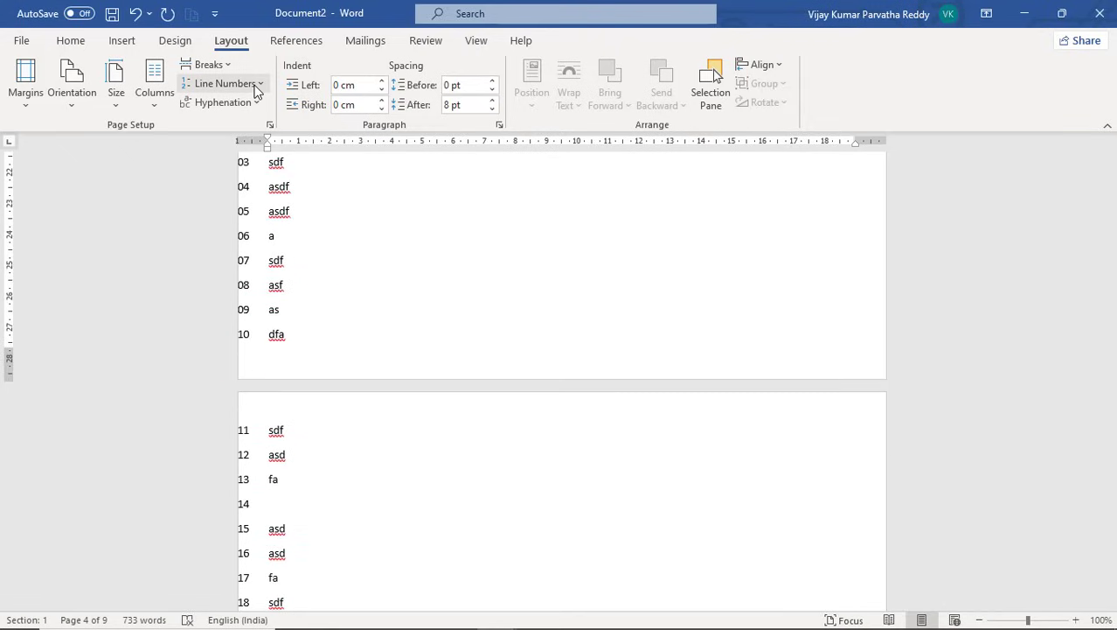
left_click(230, 65)
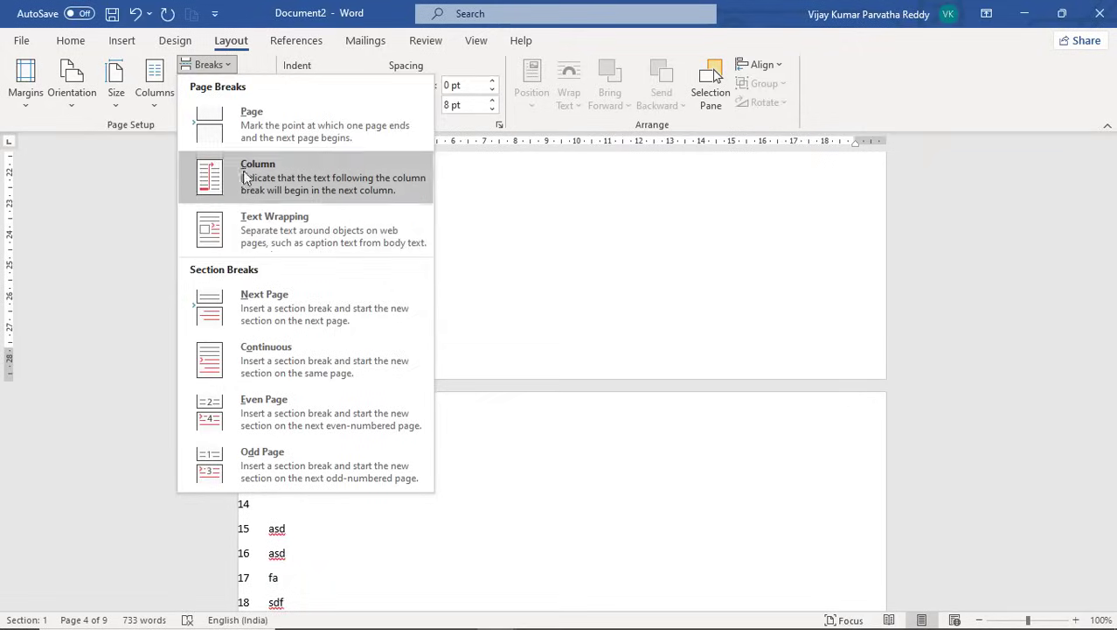
left_click(290, 296)
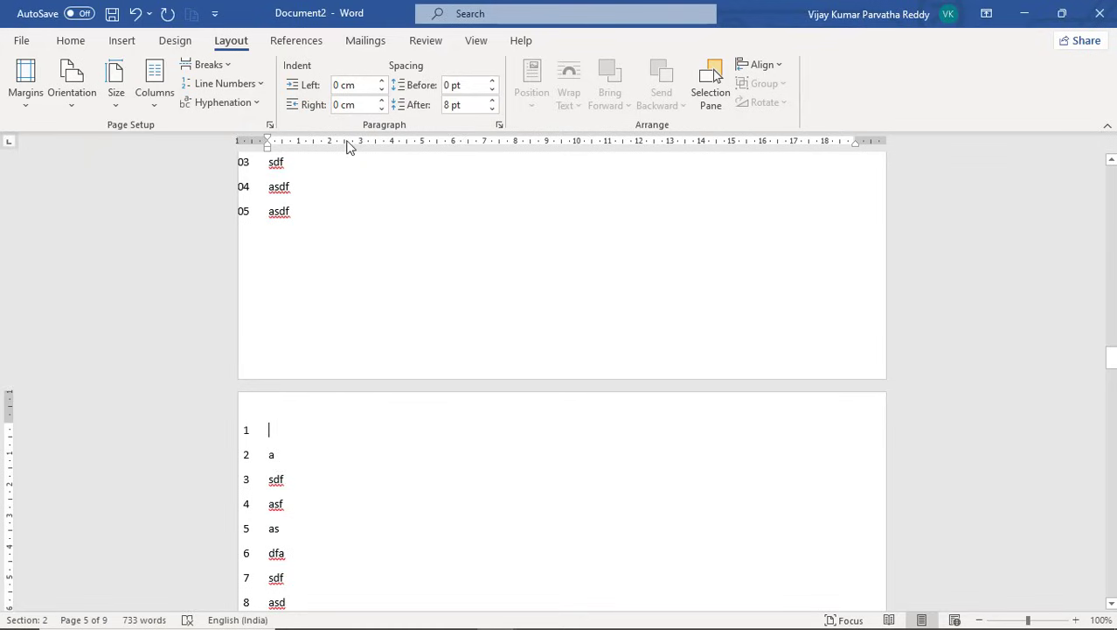
Set line numbering to None for the entire document and check the earlier pages.
left_click(262, 83)
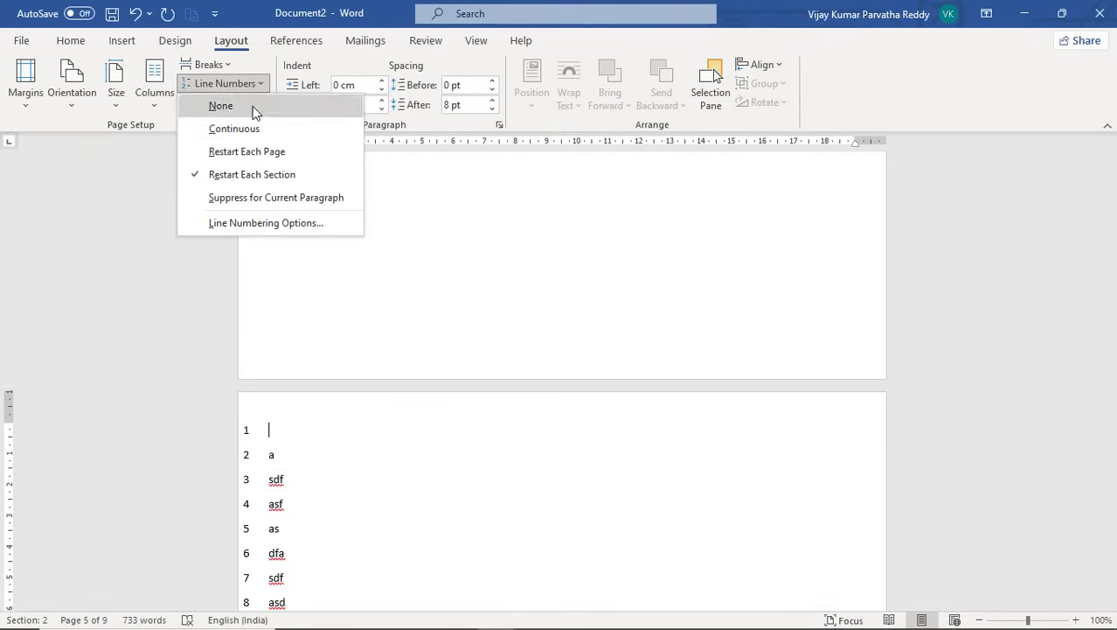
left_click(253, 109)
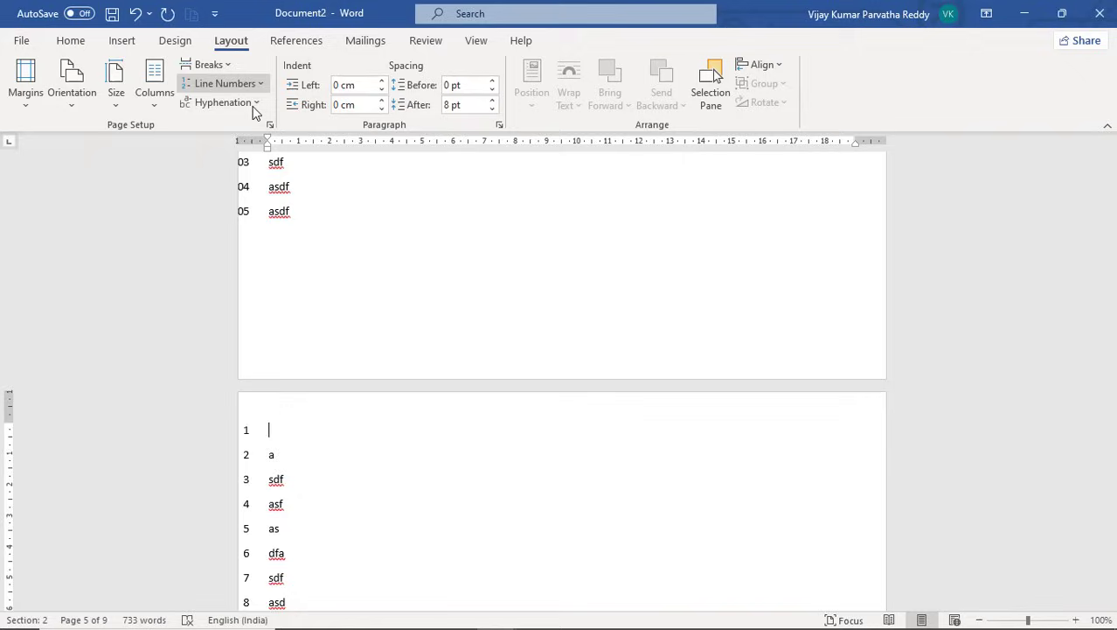
left_click(374, 173)
key("ctrl+a")
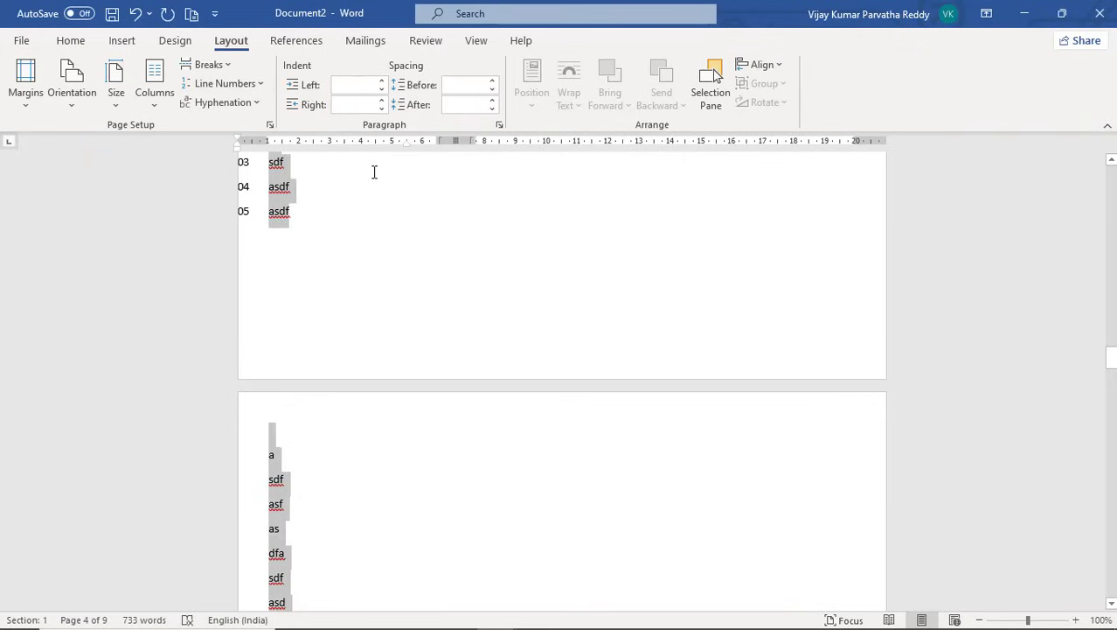
left_click(253, 84)
left_click(259, 112)
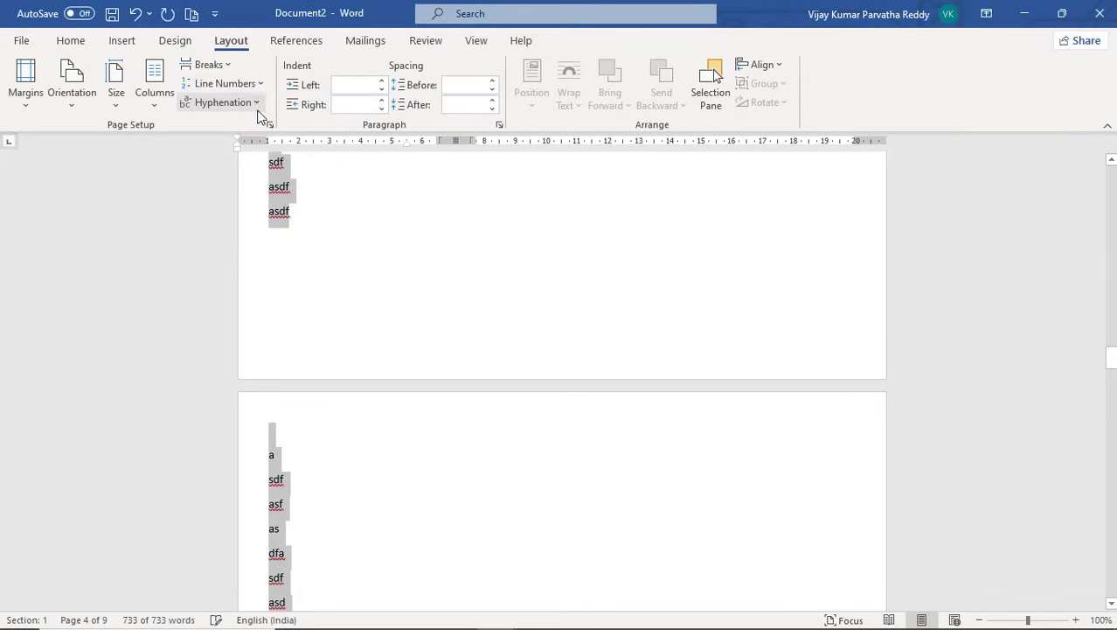
scroll(364, 221, "up", 5)
scroll(366, 215, "up", 15)
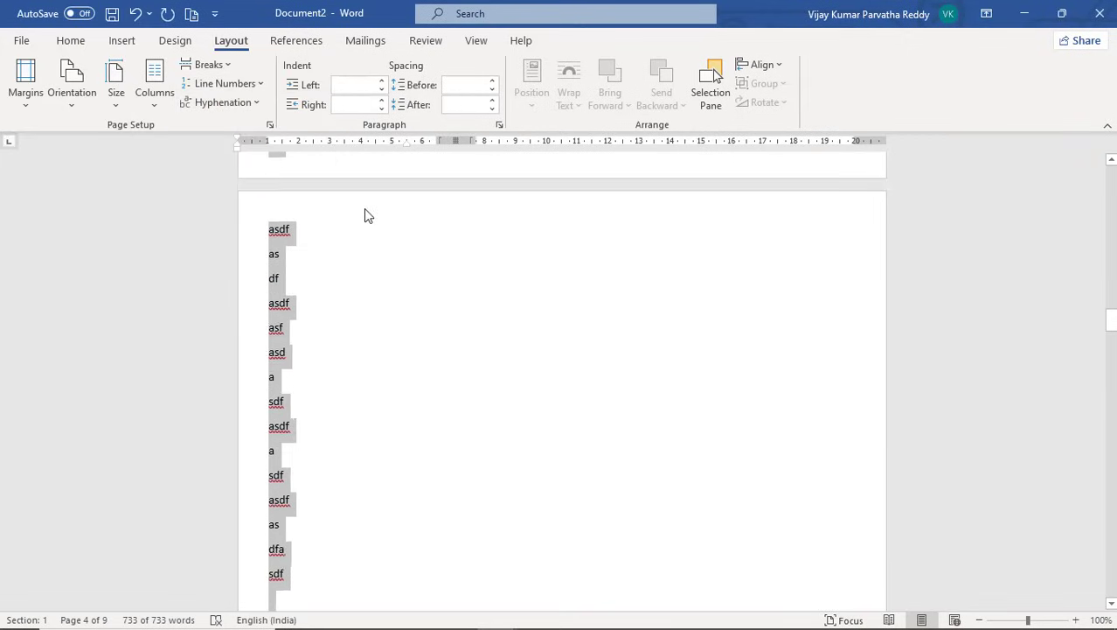
left_click(471, 205)
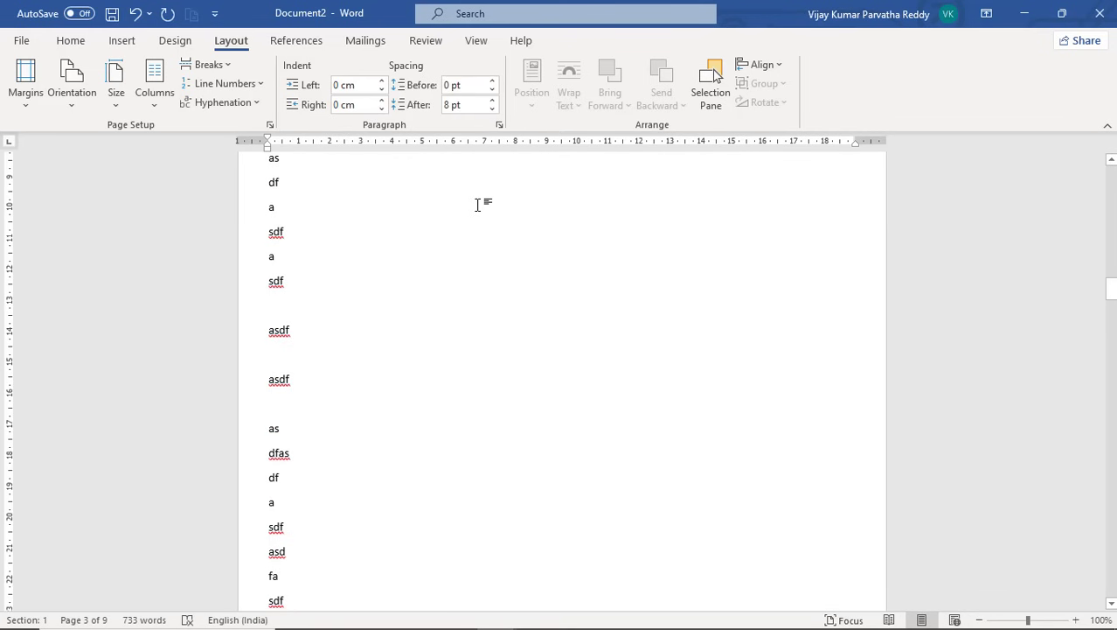
Return to the start of the document and view the available hyphenation choices without changing the setting.
key("ctrl+Home")
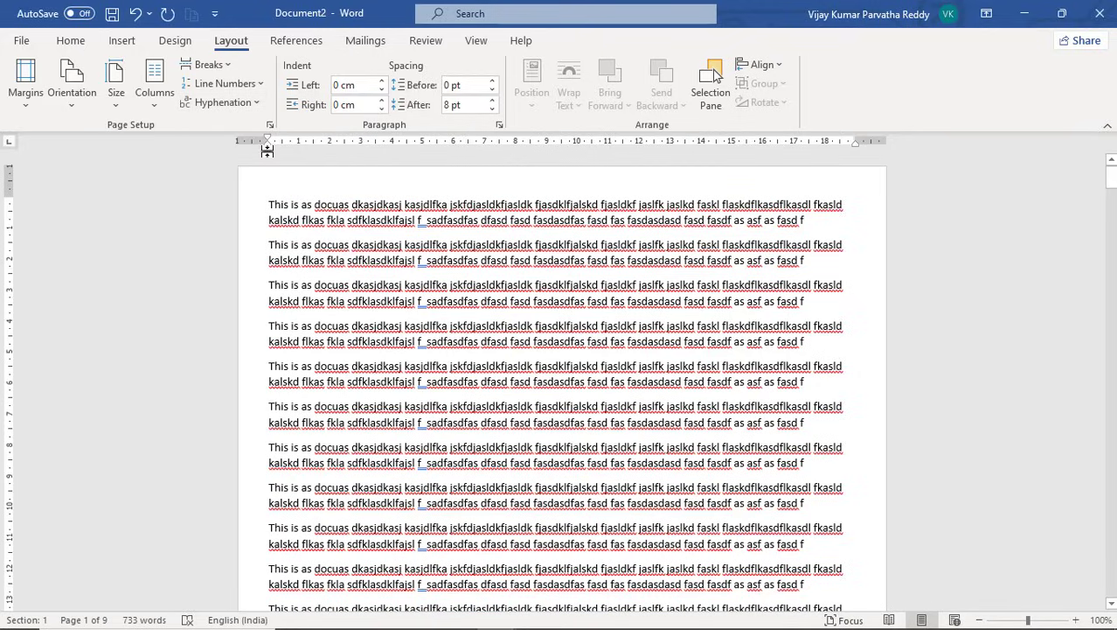
left_click(260, 103)
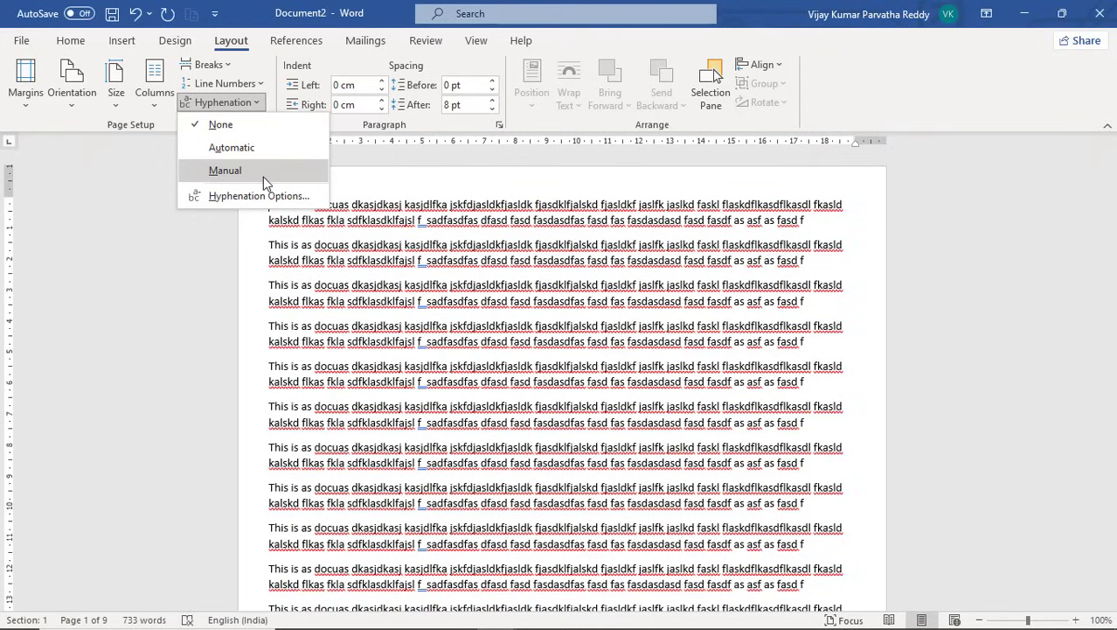
left_click(326, 244)
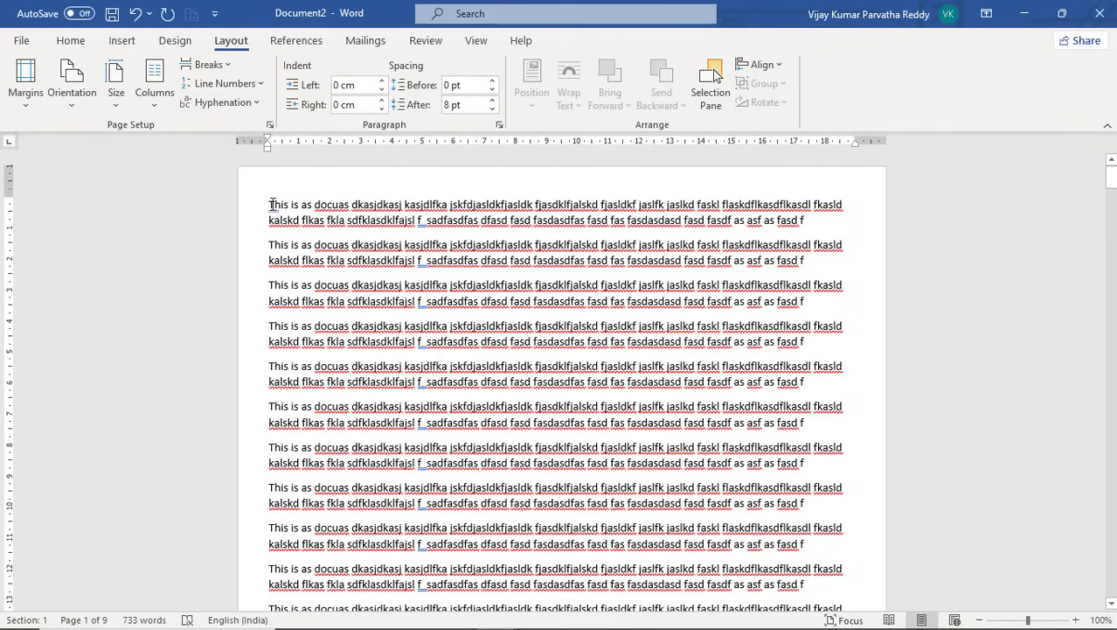
Cut the first nine paragraphs on page 1 and insert two empty lines above the remaining text.
left_click_drag(271, 205, 842, 560)
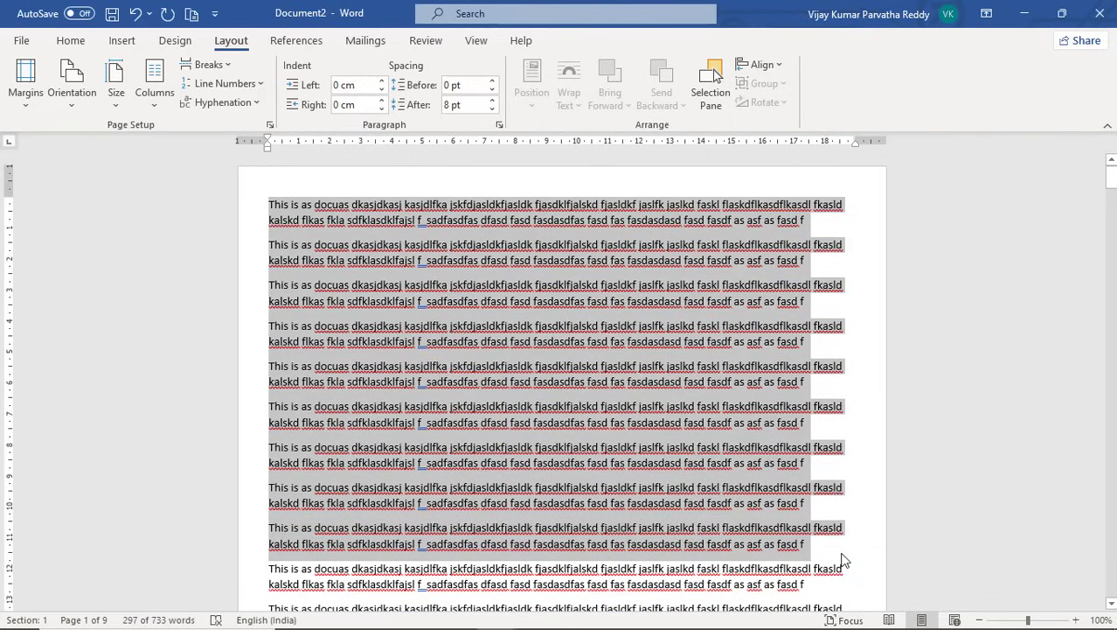
key("ctrl+x")
key("Return")
key("Return")
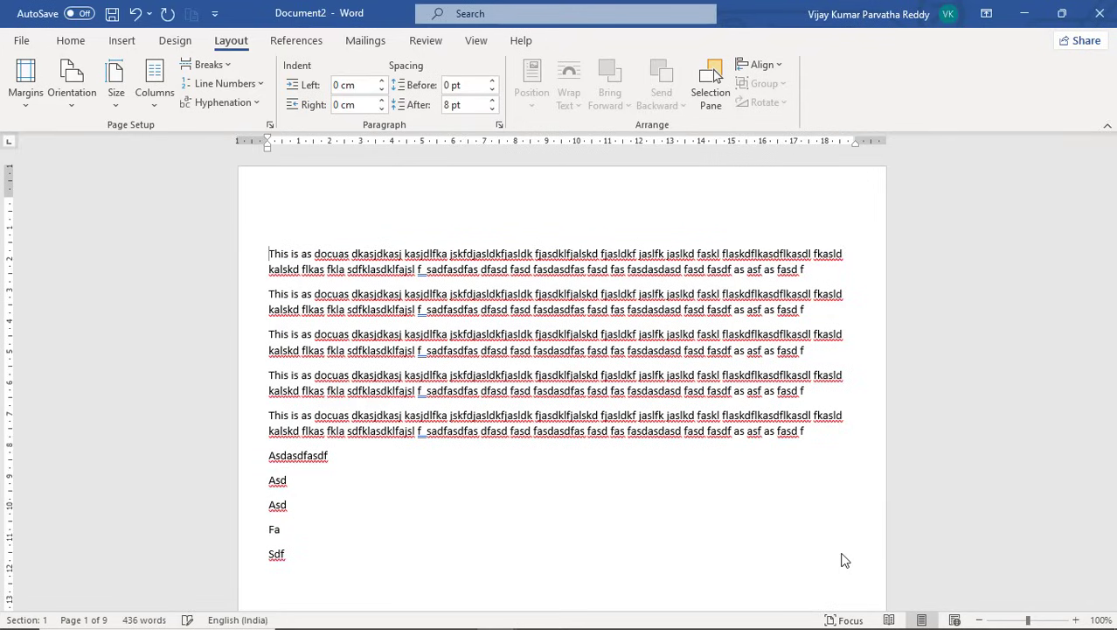
Fill the first empty line of page 1 with filler text starting "This alsdk" and ending "sdls sd document", wrapping "document" onto a second line.
left_click(375, 211)
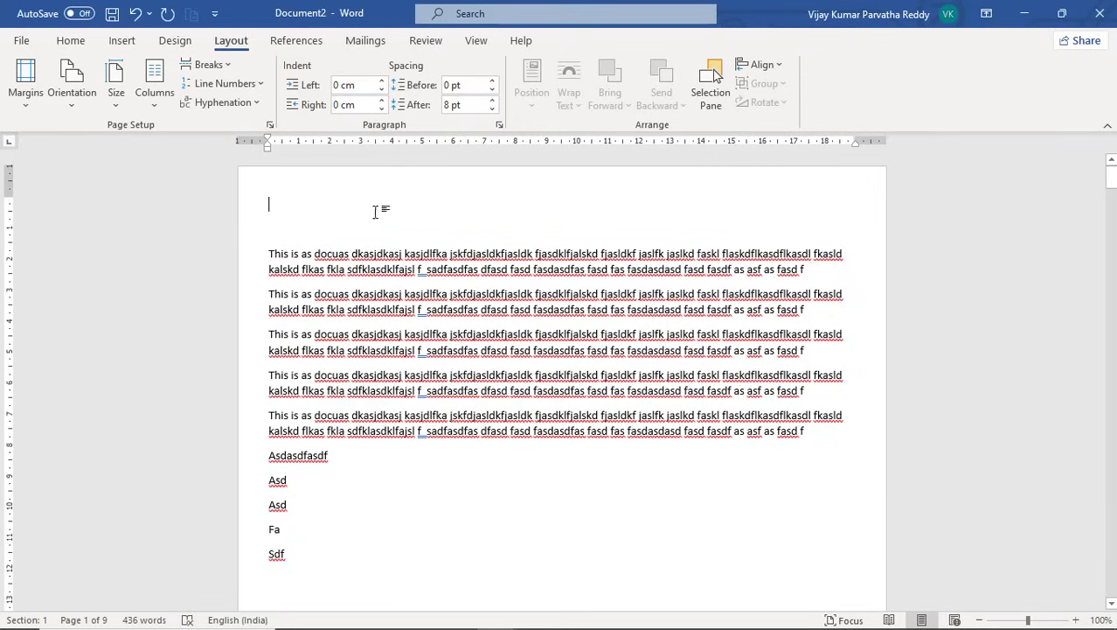
type("this")
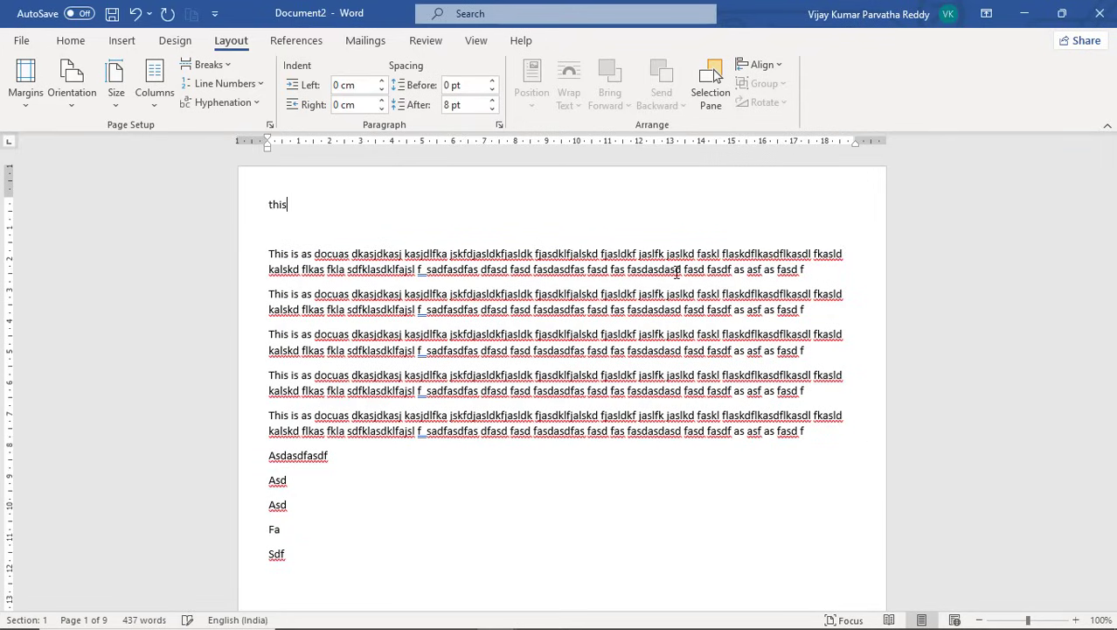
type(" alsdk jaslkdjaslkdf jaslkdf jalskdf jaskl")
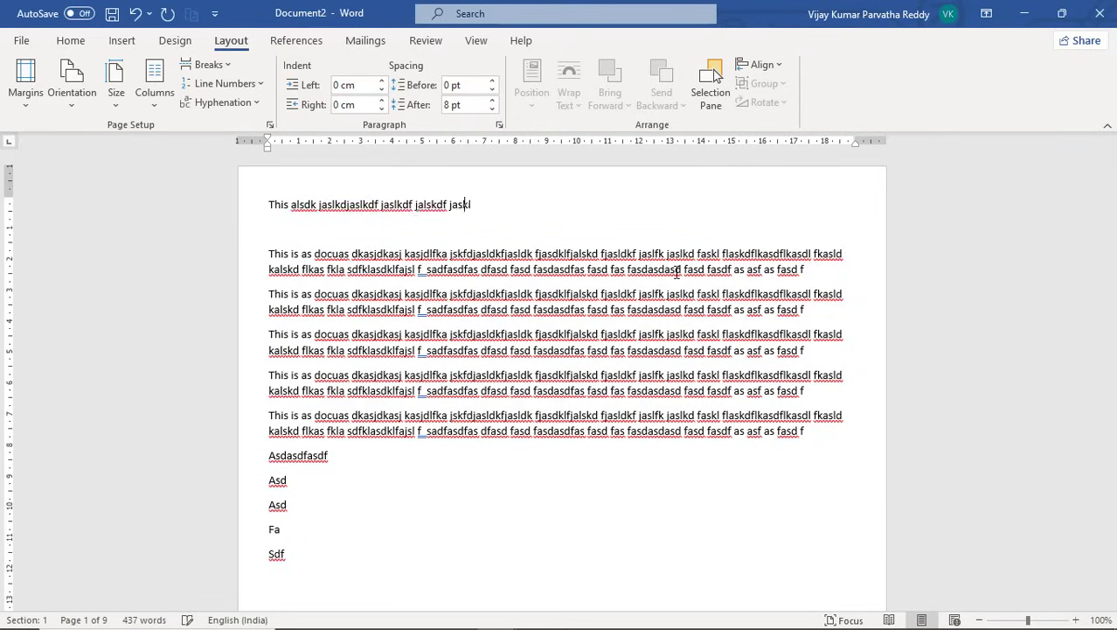
type("f jaslkd faslkd fjaslkd flaskd flaksd flaksjdflask")
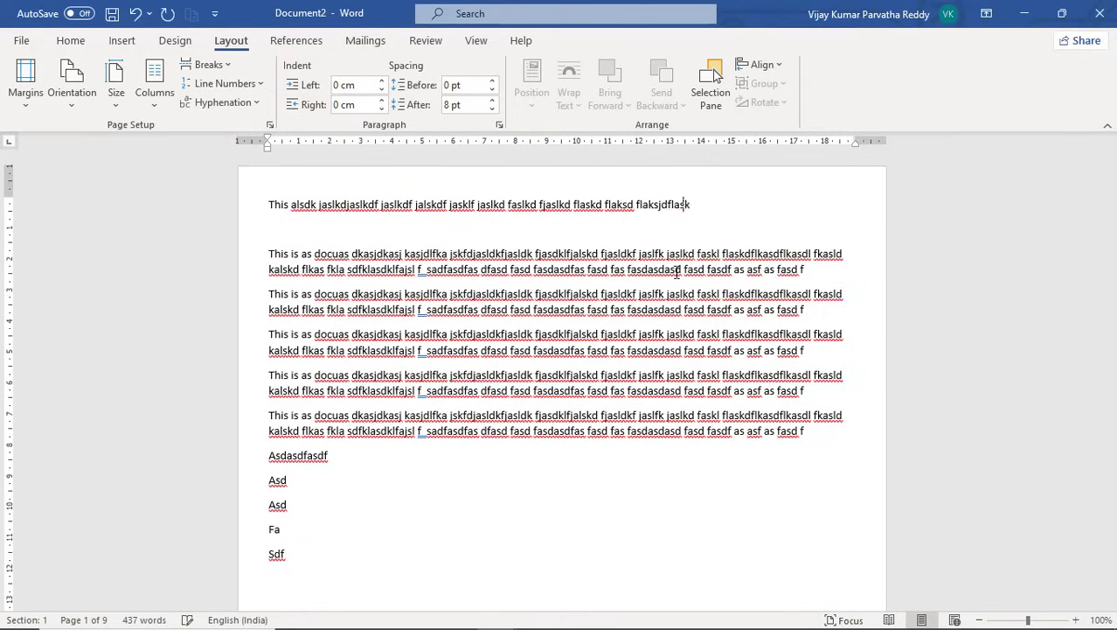
type(" jdflkas djlaskdfjlk sdls ")
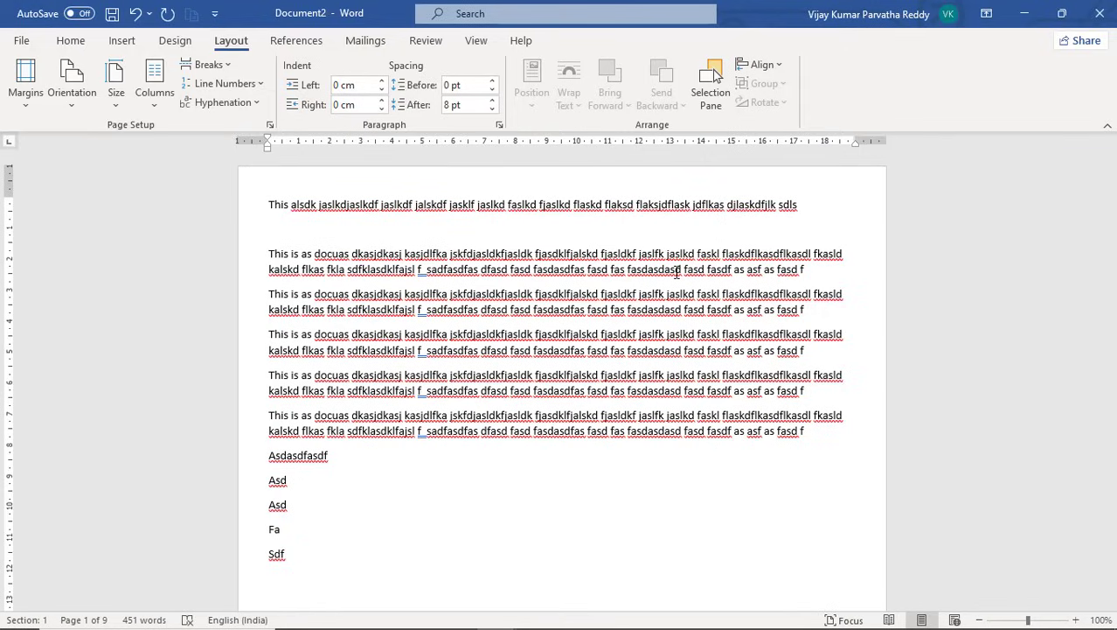
type("d")
key("BackSpace")
key("BackSpace")
type("sd document")
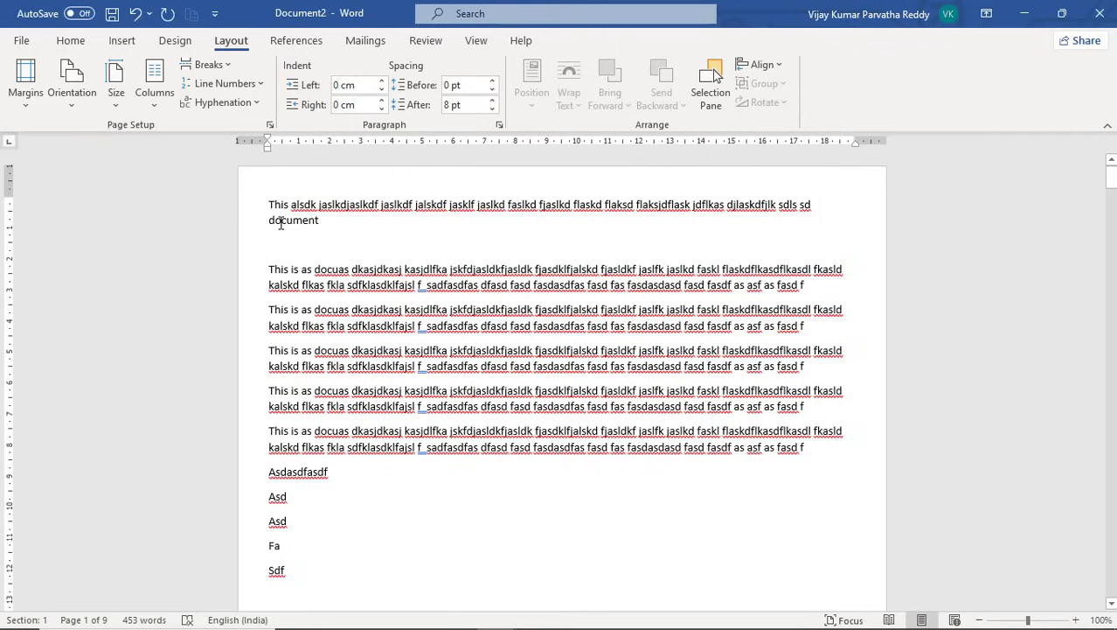
Set the document's hyphenation to Automatic and run a Manual hyphenation check.
left_click(251, 102)
left_click(245, 151)
left_click(260, 104)
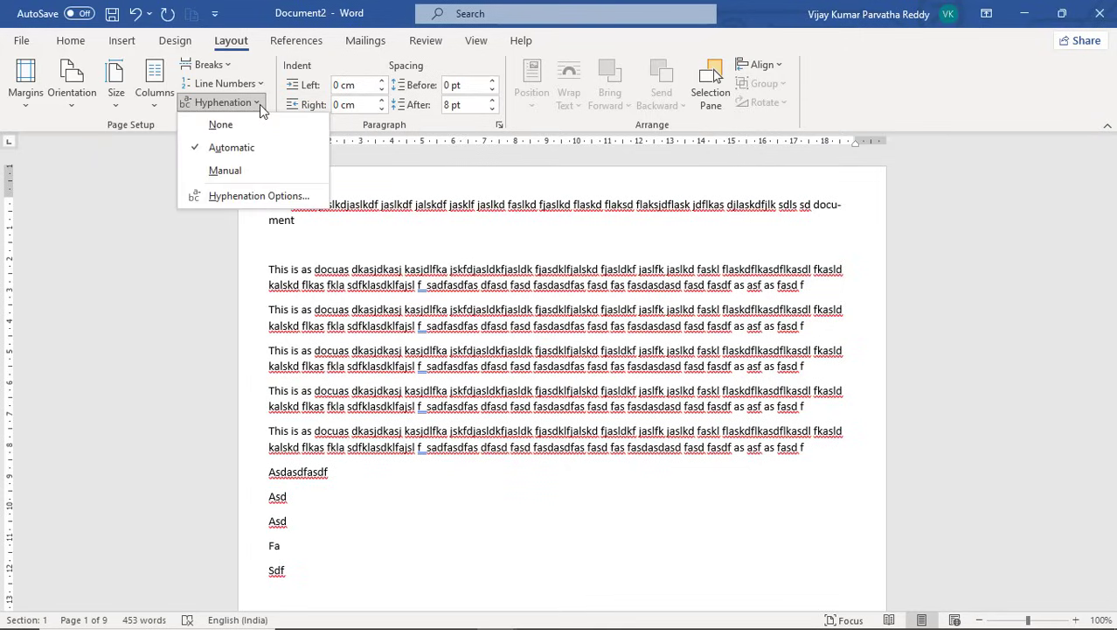
left_click(260, 171)
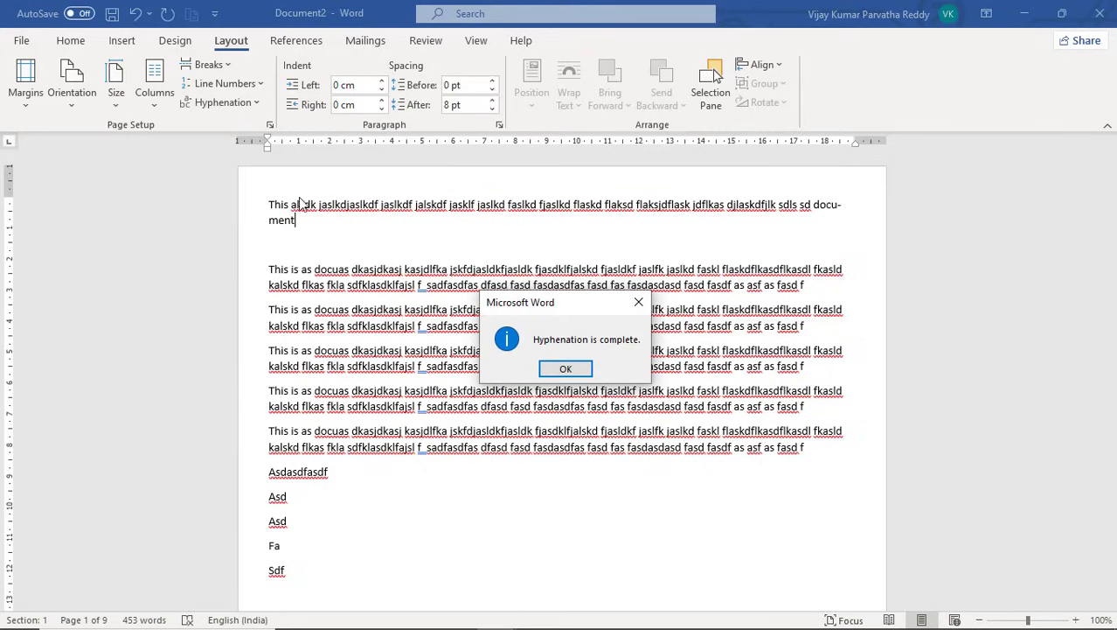
left_click(564, 368)
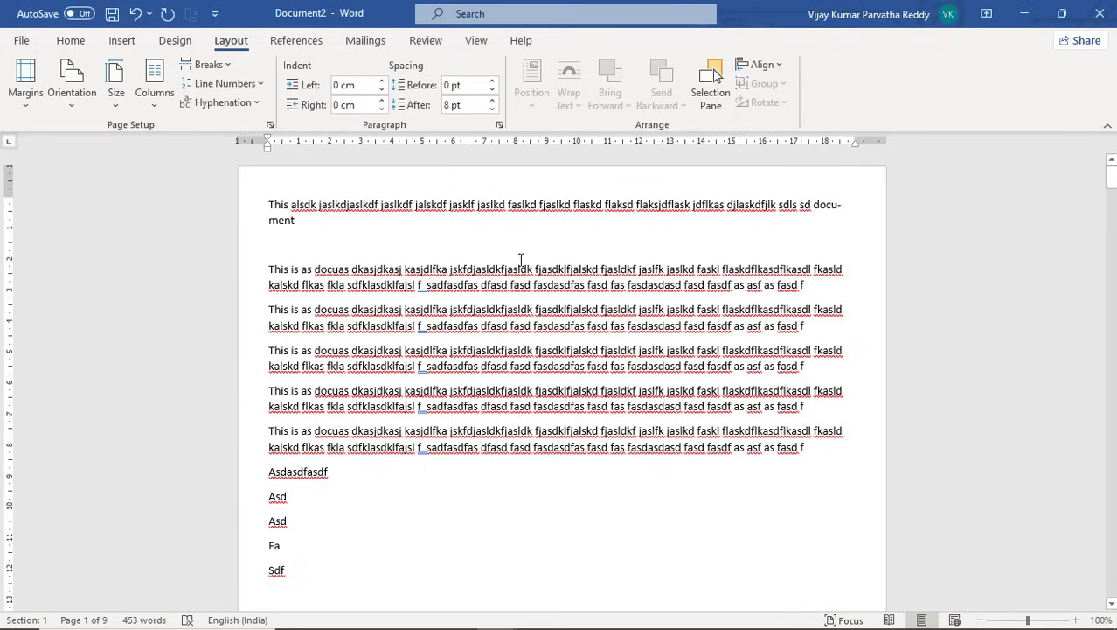
Review the detailed hyphenation options without changing them, and place the cursor on the empty line below the first paragraph.
left_click(259, 102)
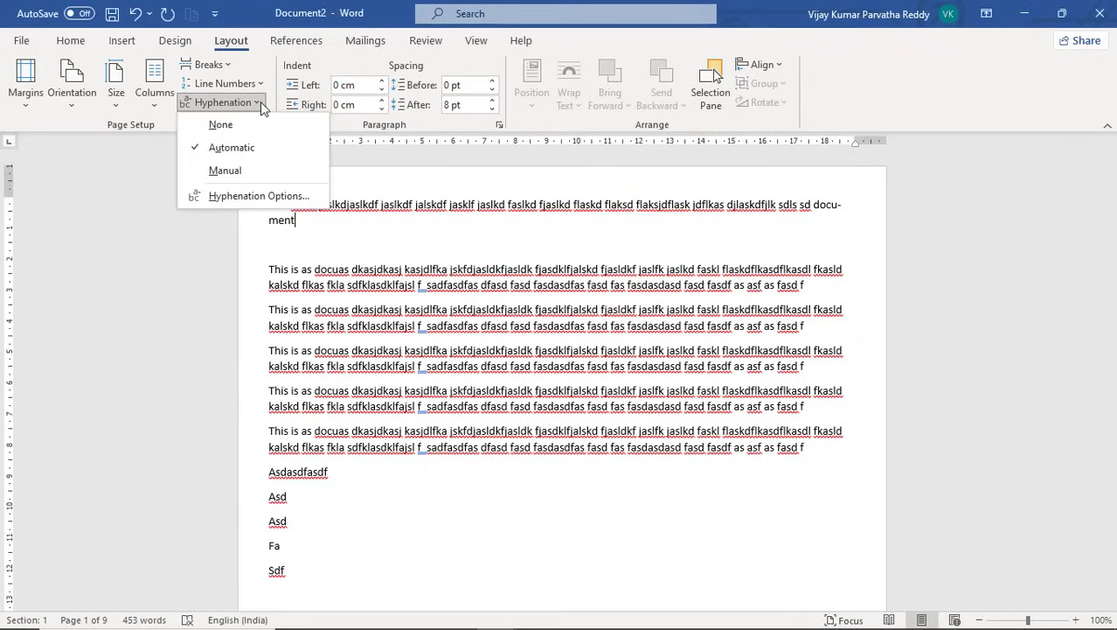
left_click(297, 198)
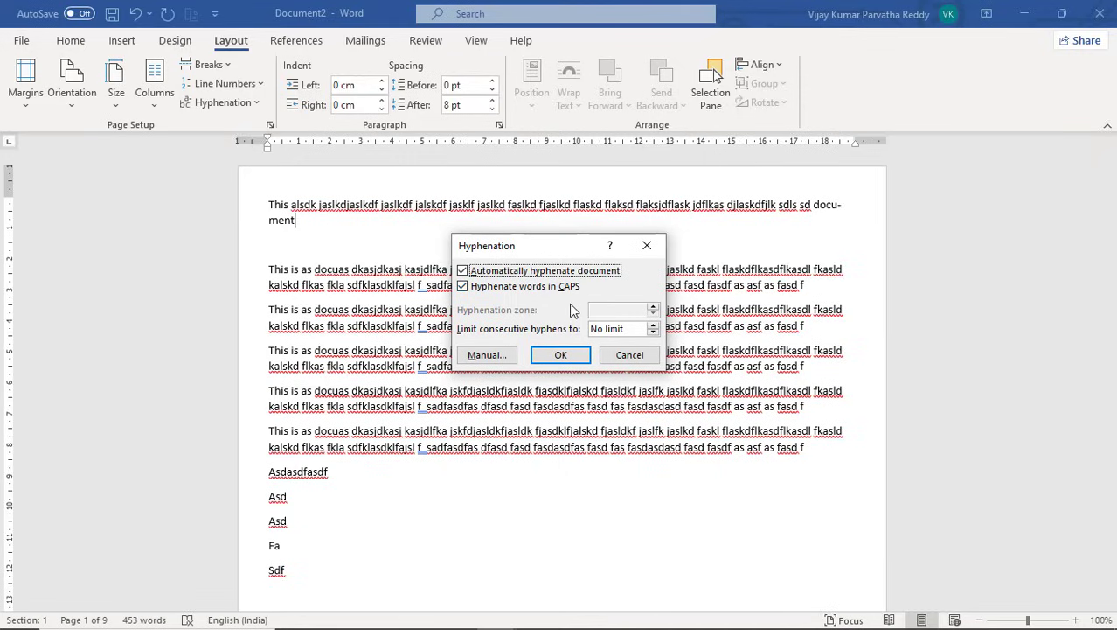
left_click(622, 355)
left_click(495, 239)
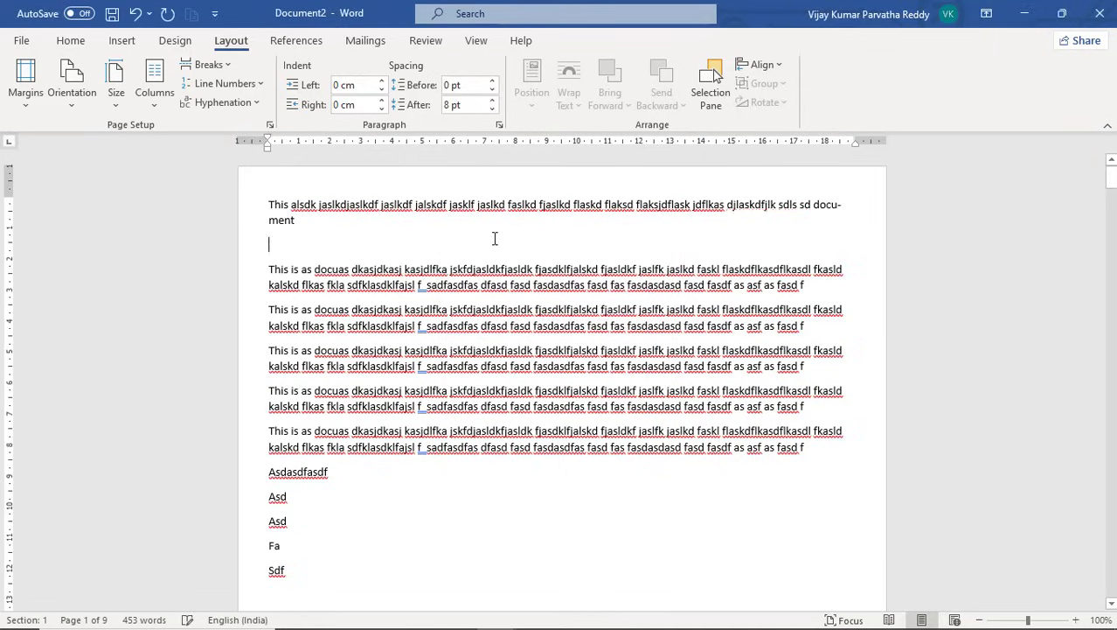